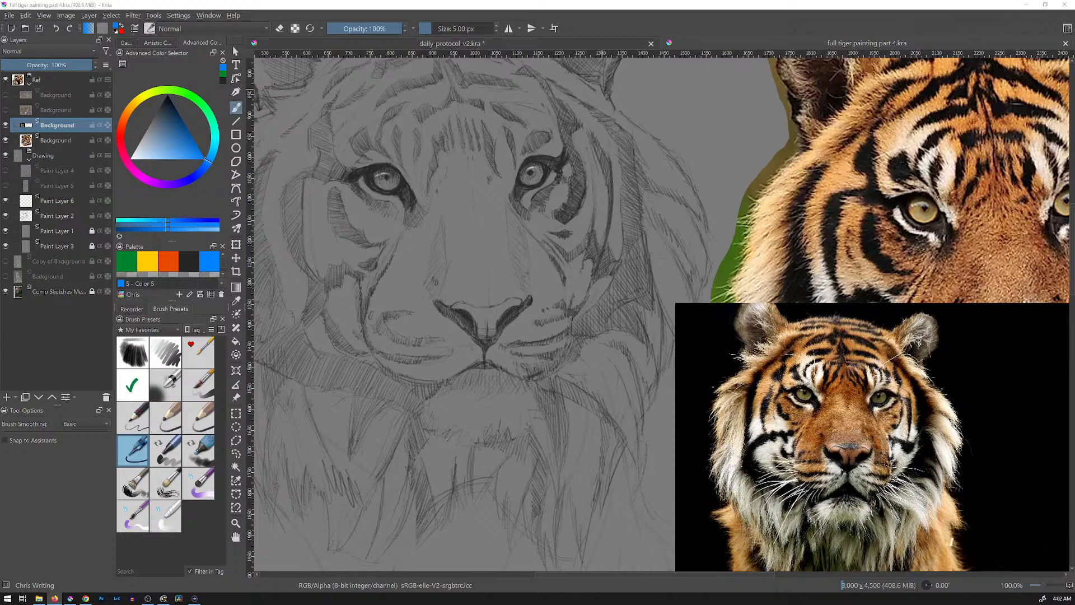
Step: Choose the Chris Drawing pencil preset with the dark Color 4 swatch and make Paint Layer 2 active
{"action": "left_click", "coordinate": [199, 417]}
{"action": "left_click", "coordinate": [188, 261]}
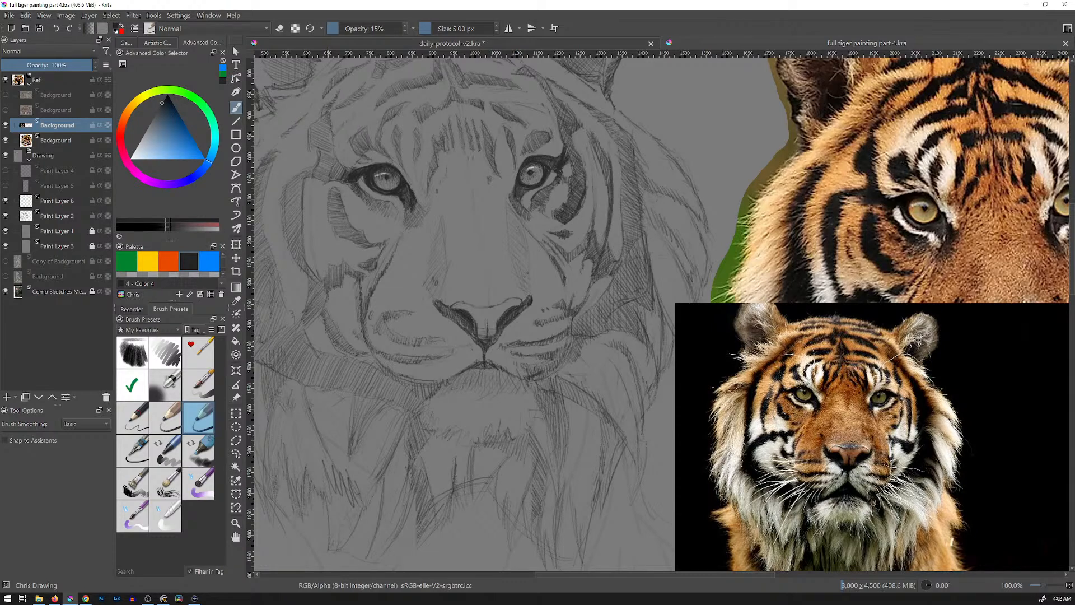
{"action": "key", "text": "alt+Tab"}
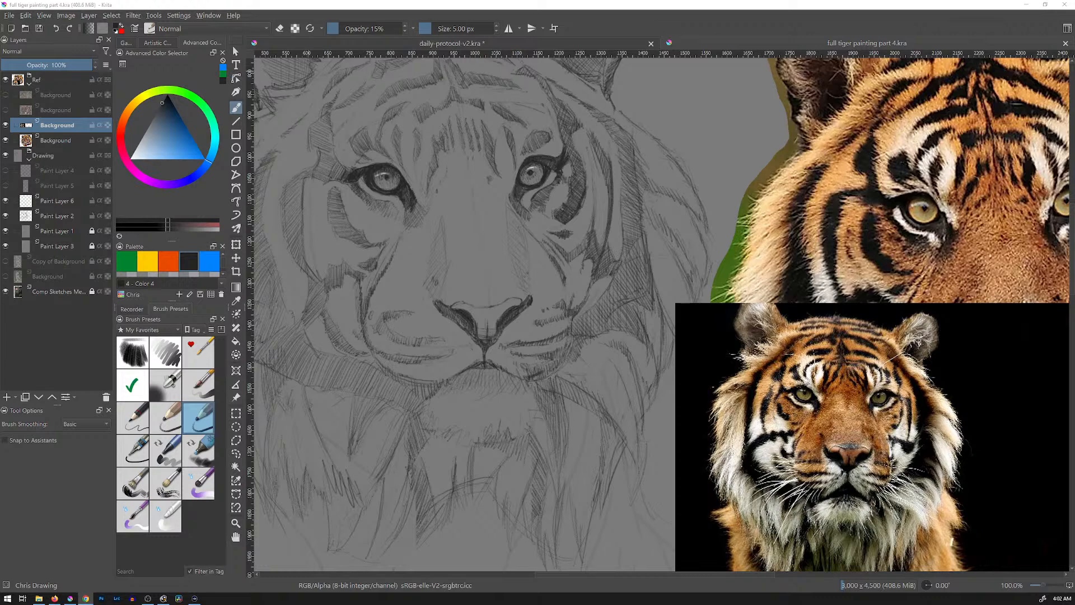
{"action": "key", "text": "alt+Tab"}
{"action": "left_click", "coordinate": [58, 216]}
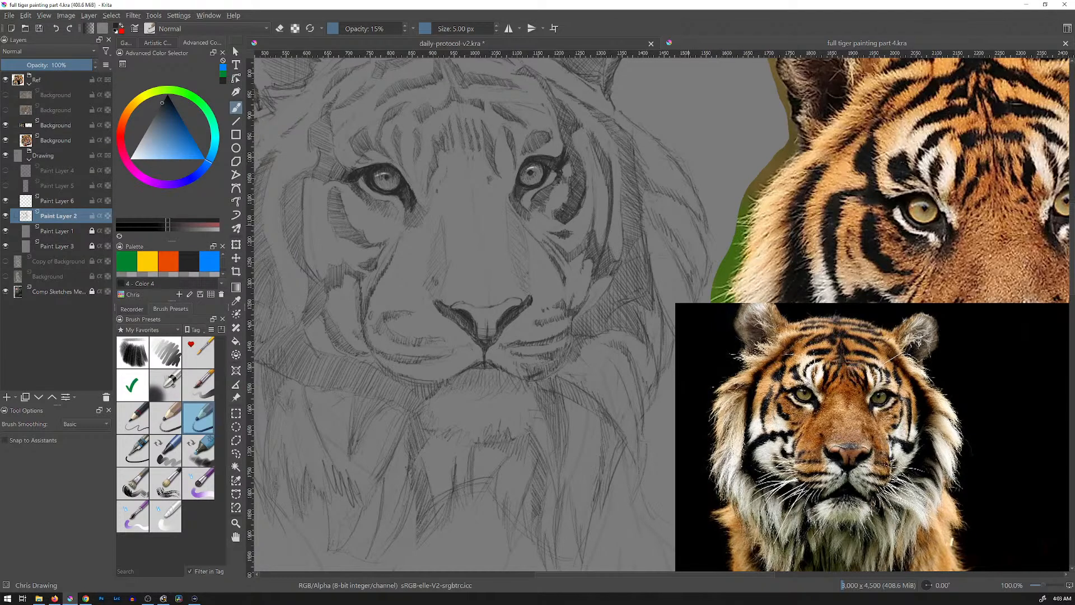
{"action": "key", "text": "Tab"}
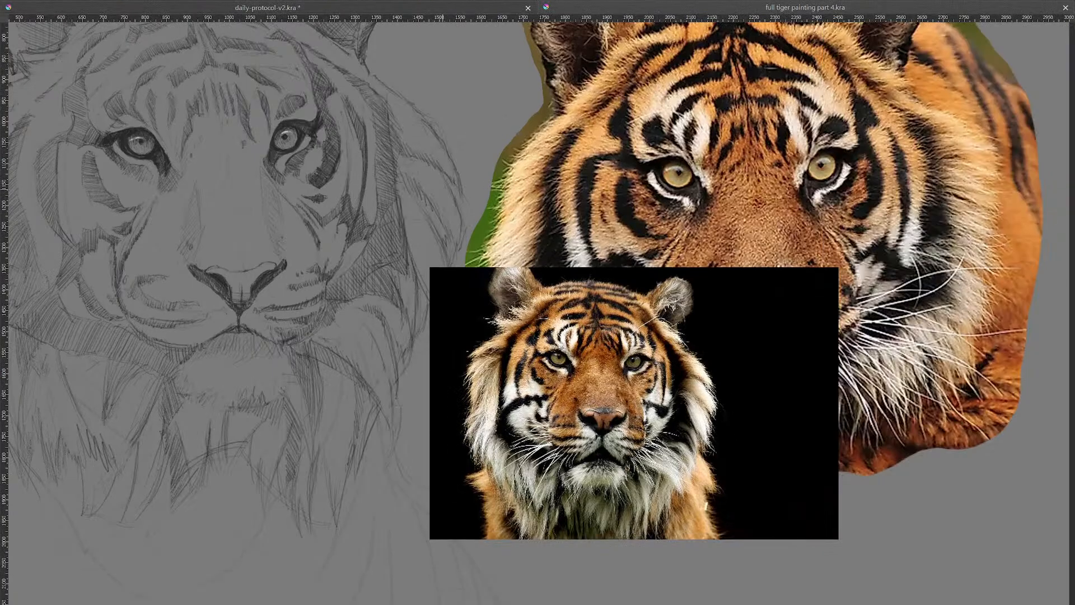
{"action": "key", "text": "2"}
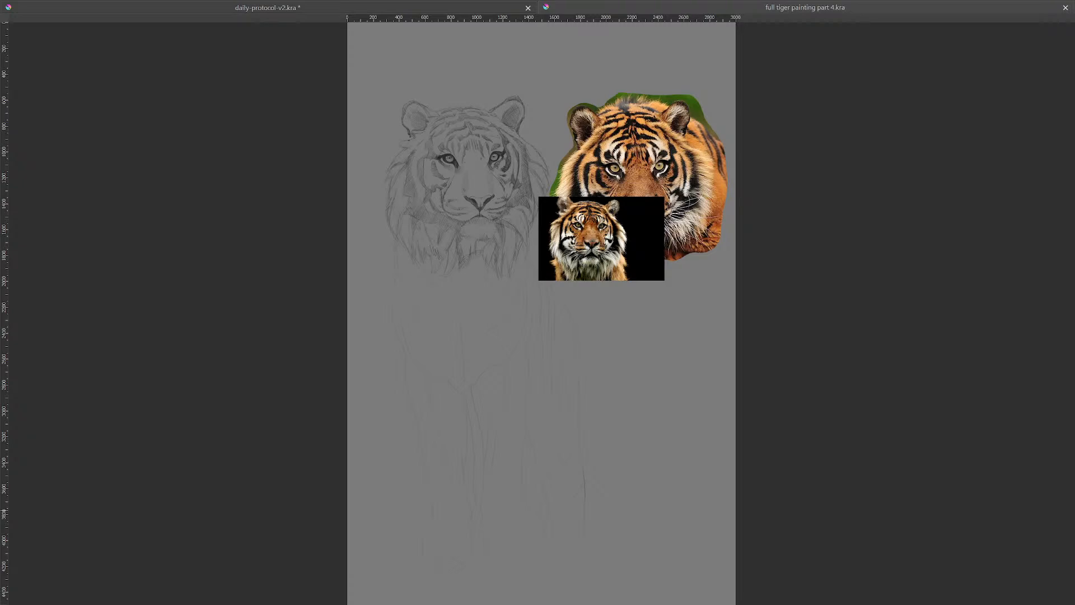
{"action": "key", "text": "Tab"}
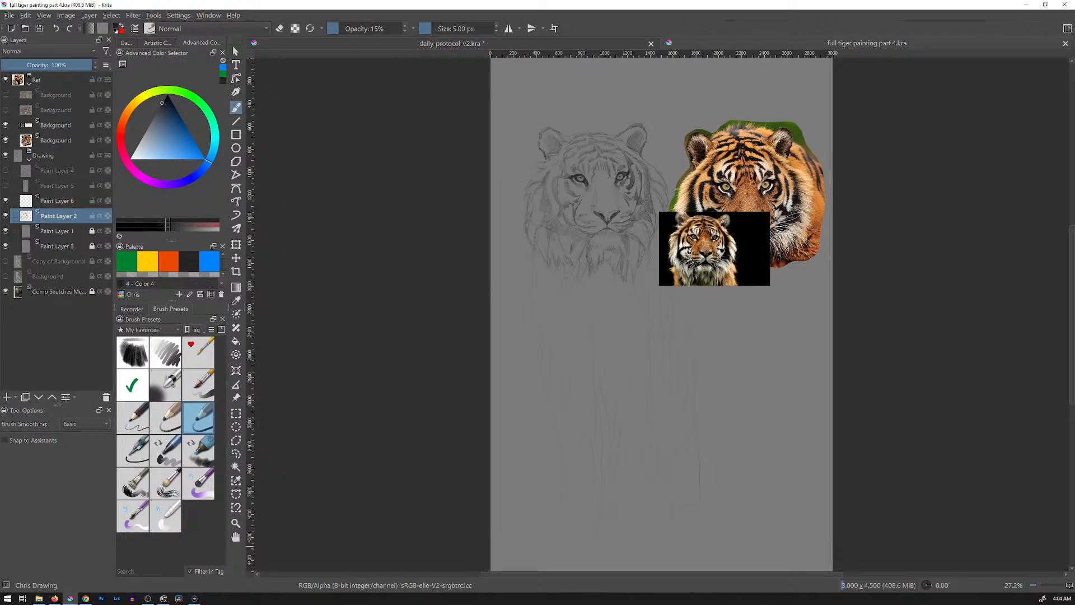
{"action": "left_click", "coordinate": [56, 140]}
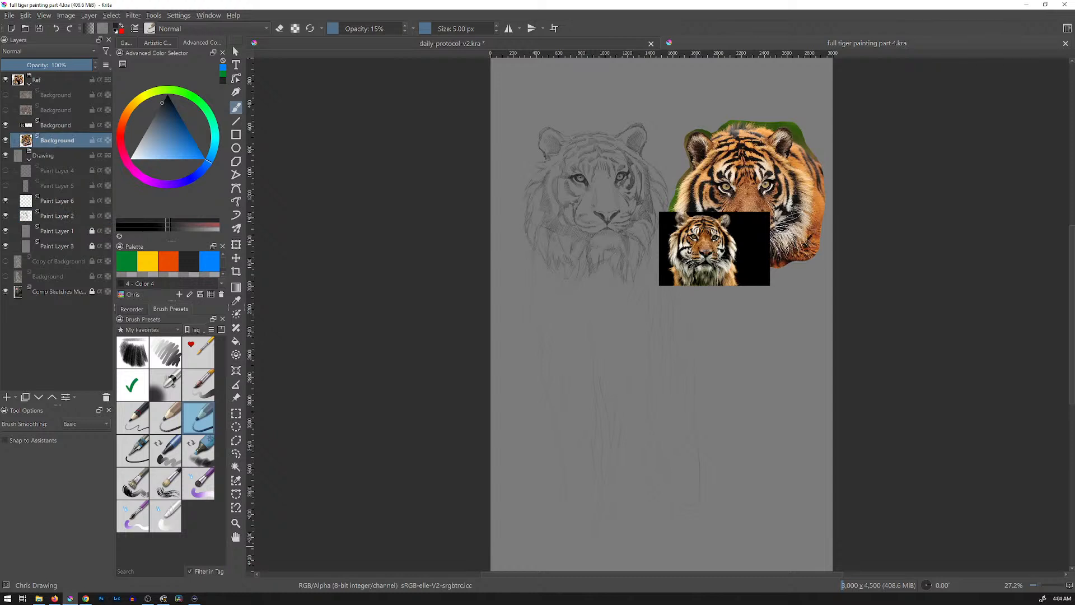
{"action": "left_click", "coordinate": [6, 125]}
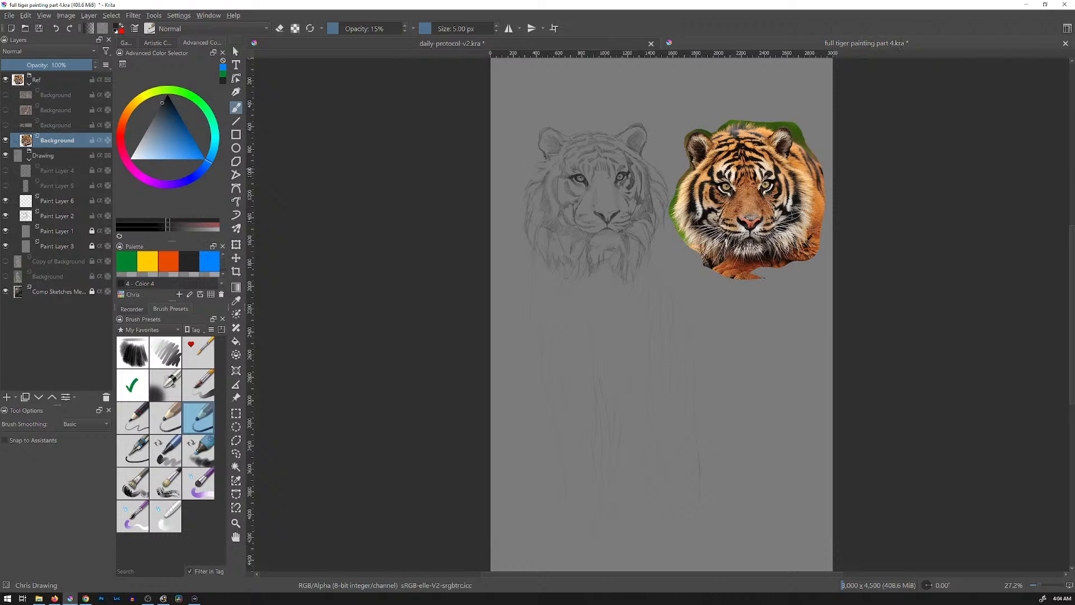
{"action": "key", "text": "ctrl+z"}
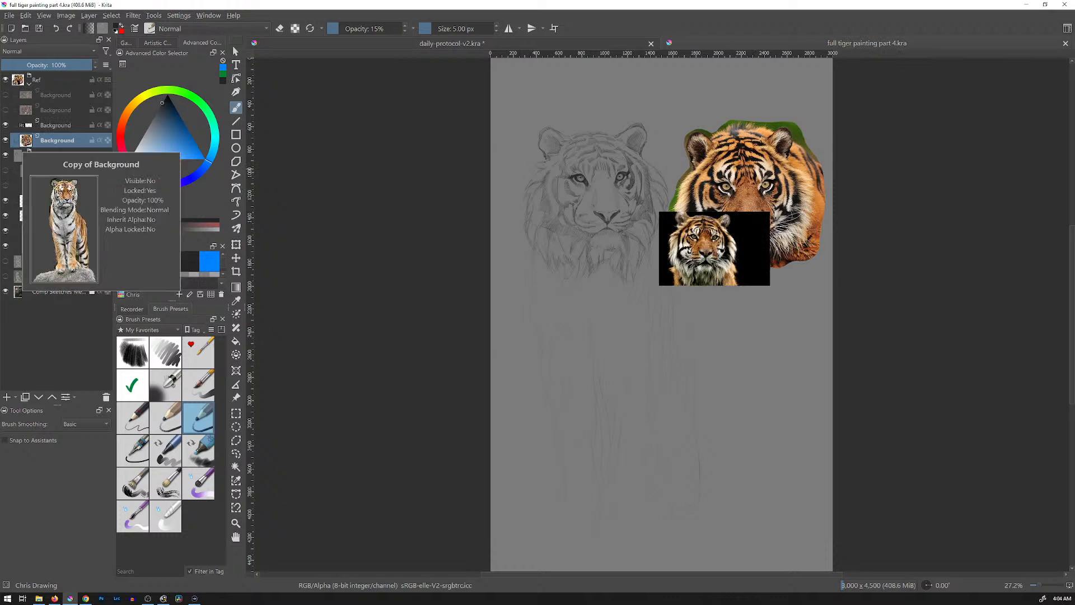
Step: Move the small tiger reference with the black background directly below the large tiger head photo
{"action": "left_click", "coordinate": [57, 125]}
{"action": "key", "text": "t"}
{"action": "left_click_drag", "start_coordinate": [715, 249], "coordinate": [754, 295]}
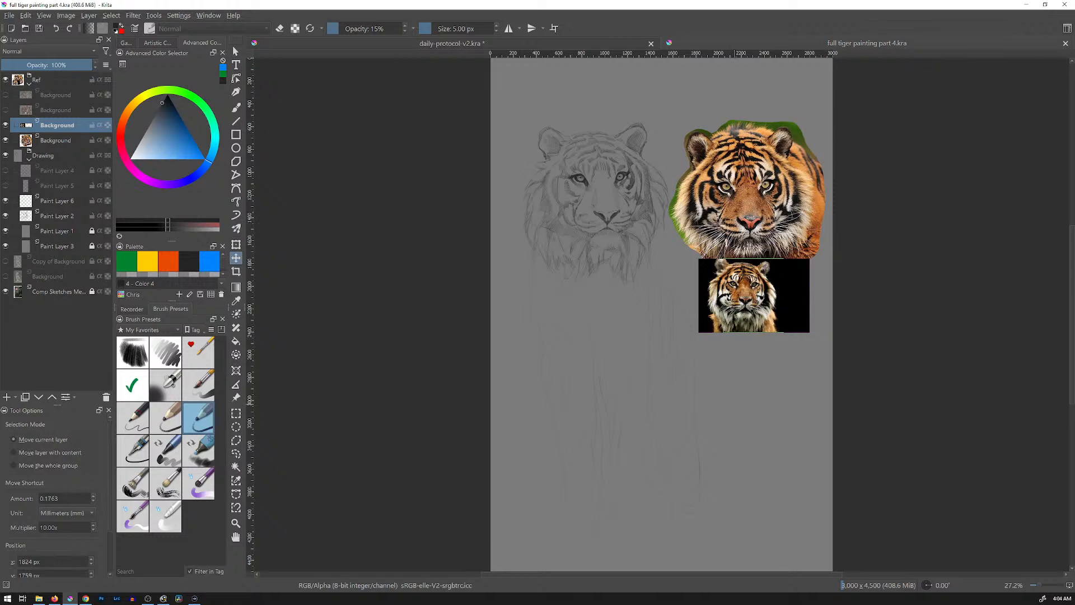
{"action": "key", "text": "ctrl+z"}
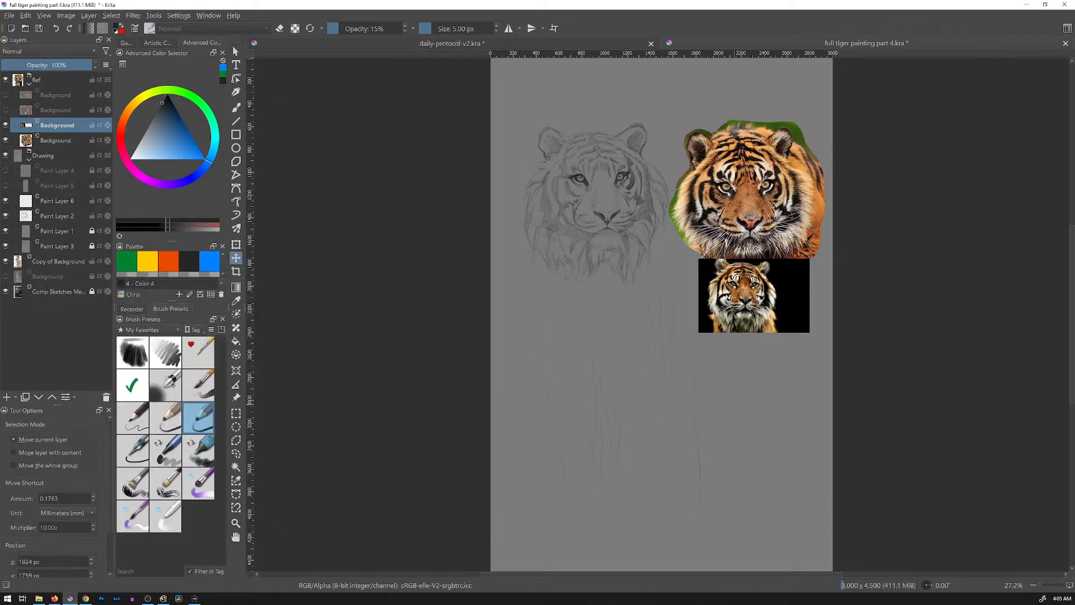
Step: Place the Copy of Background layer in the Ref group above the two visible tiger head references and hide those two references
{"action": "left_click", "coordinate": [59, 260]}
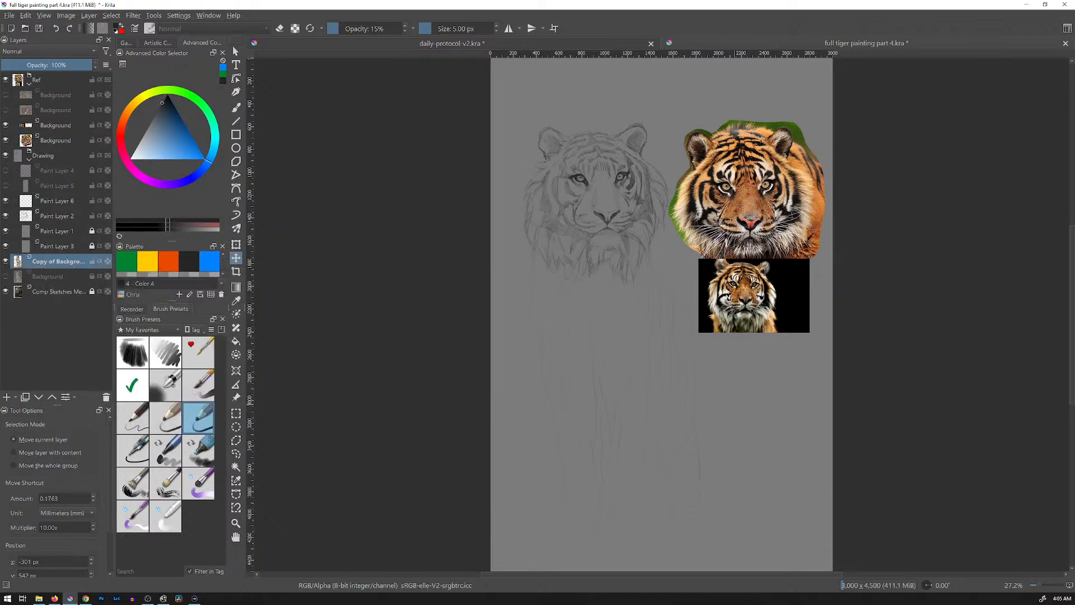
{"action": "left_click_drag", "start_coordinate": [59, 261], "coordinate": [58, 119]}
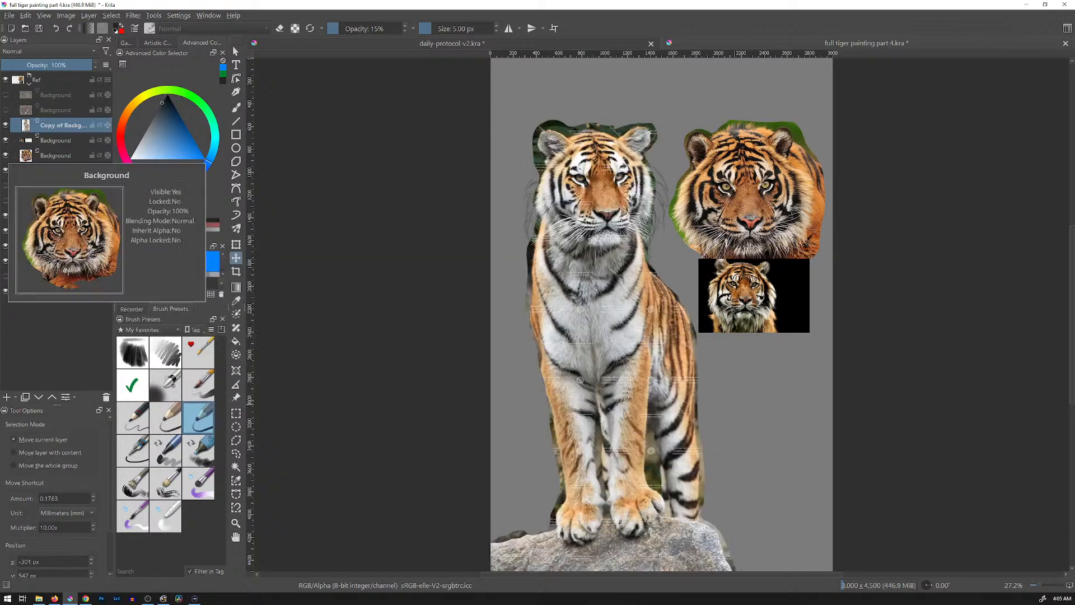
{"action": "left_click", "coordinate": [5, 155]}
{"action": "left_click", "coordinate": [6, 140]}
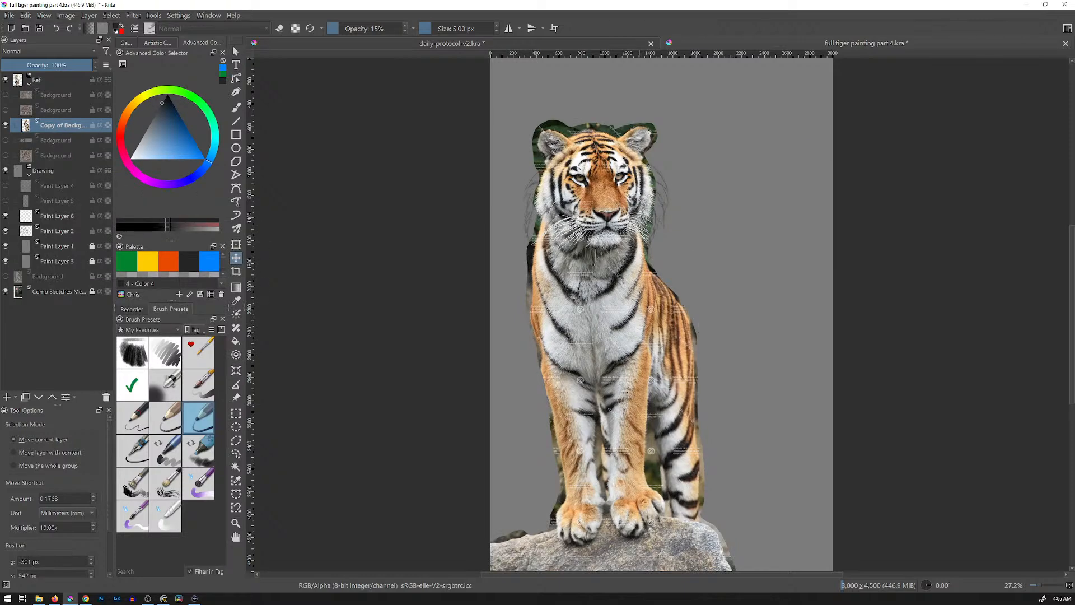
Step: Move the full-body tiger photo off the drawing so it stands beside the pencil sketch, with its head level with the sketched head
{"action": "left_click_drag", "start_coordinate": [610, 313], "coordinate": [732, 326]}
{"action": "left_click_drag", "start_coordinate": [622, 309], "coordinate": [638, 314]}
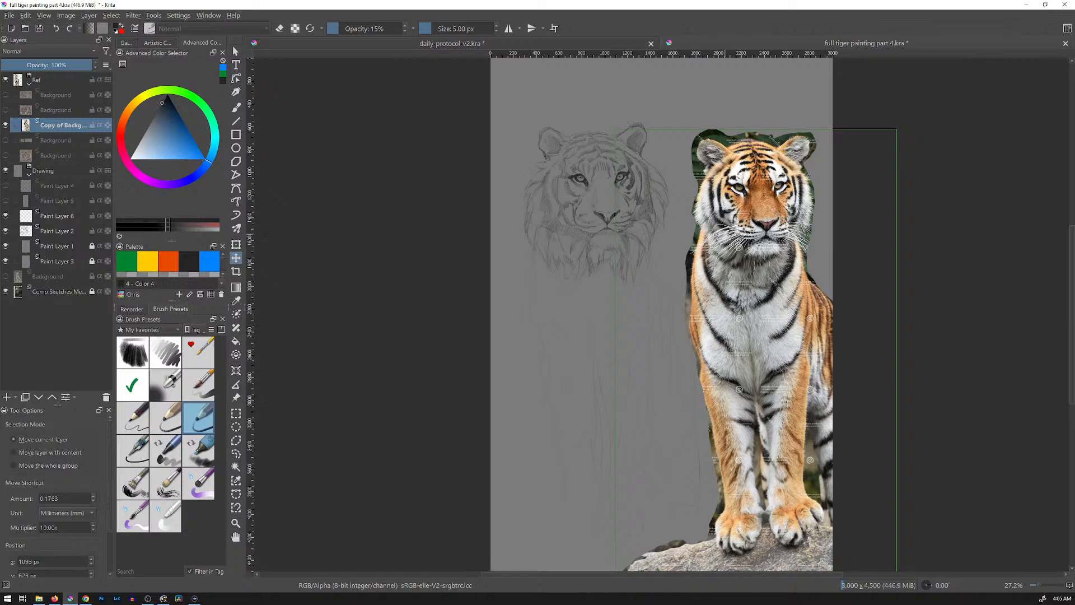
{"action": "scroll", "coordinate": [725, 236], "scroll_direction": "down", "scroll_amount": 1}
{"action": "scroll", "coordinate": [726, 236], "scroll_direction": "up", "scroll_amount": 4}
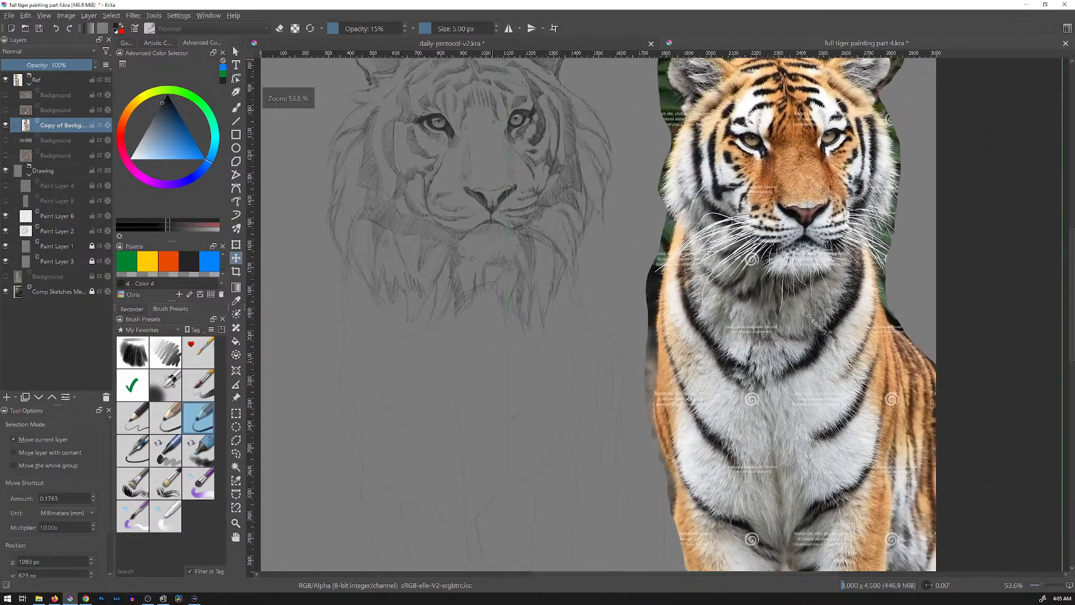
{"action": "mouse_move", "coordinate": [763, 319]}
{"action": "left_mouse_down"}
{"action": "mouse_move", "coordinate": [750, 307]}
{"action": "mouse_move", "coordinate": [759, 333]}
{"action": "left_mouse_up"}
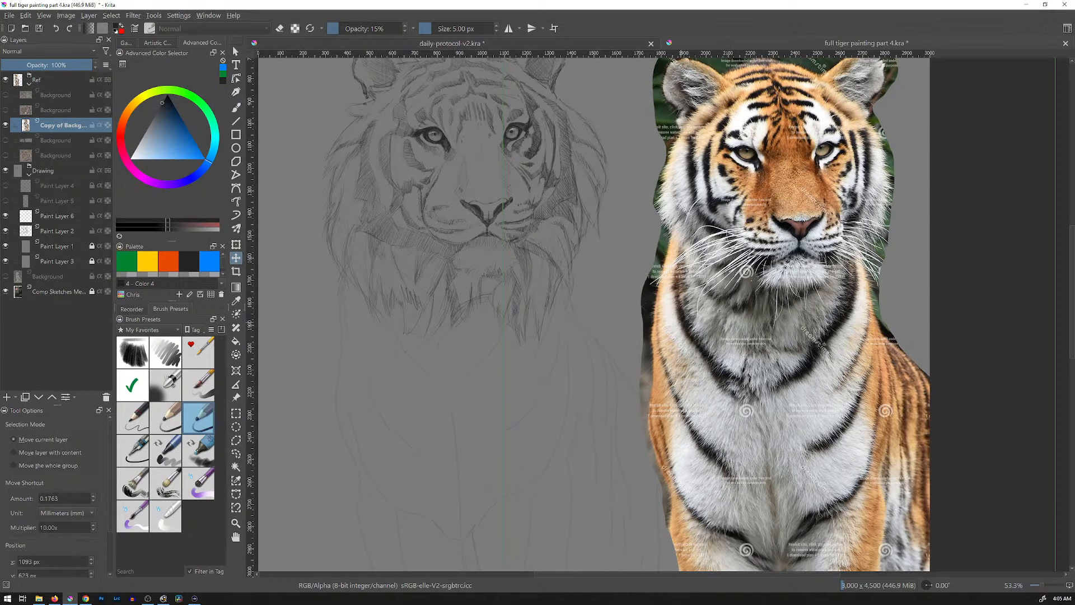
{"action": "key", "text": "1"}
{"action": "key", "text": "2"}
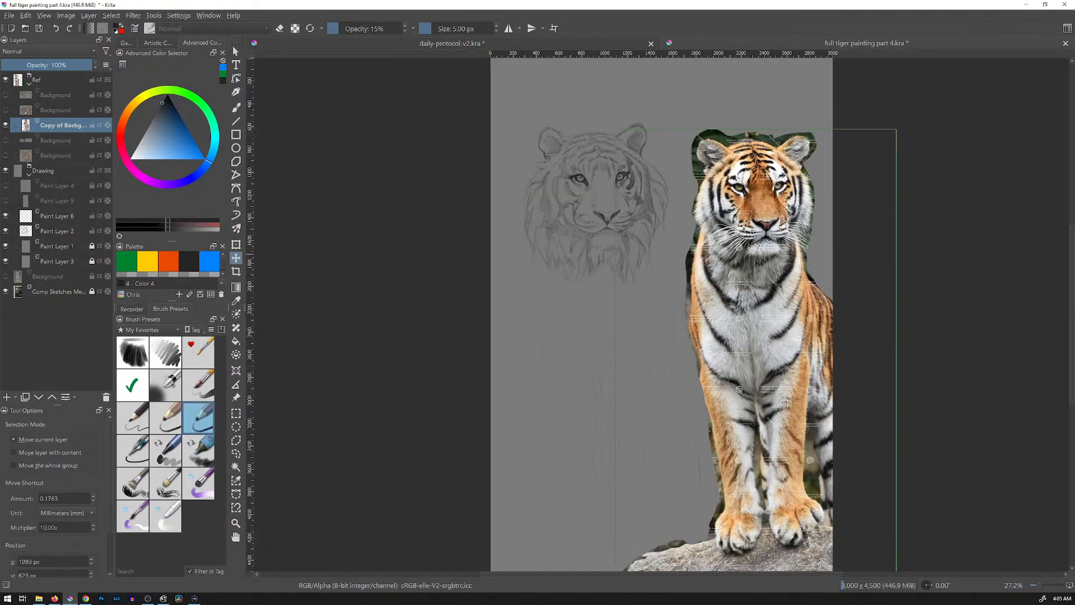
Step: Show the two hidden full-body tiger references and move the dark orange tiger with the open mouth below the head sketch
{"action": "left_click", "coordinate": [6, 109]}
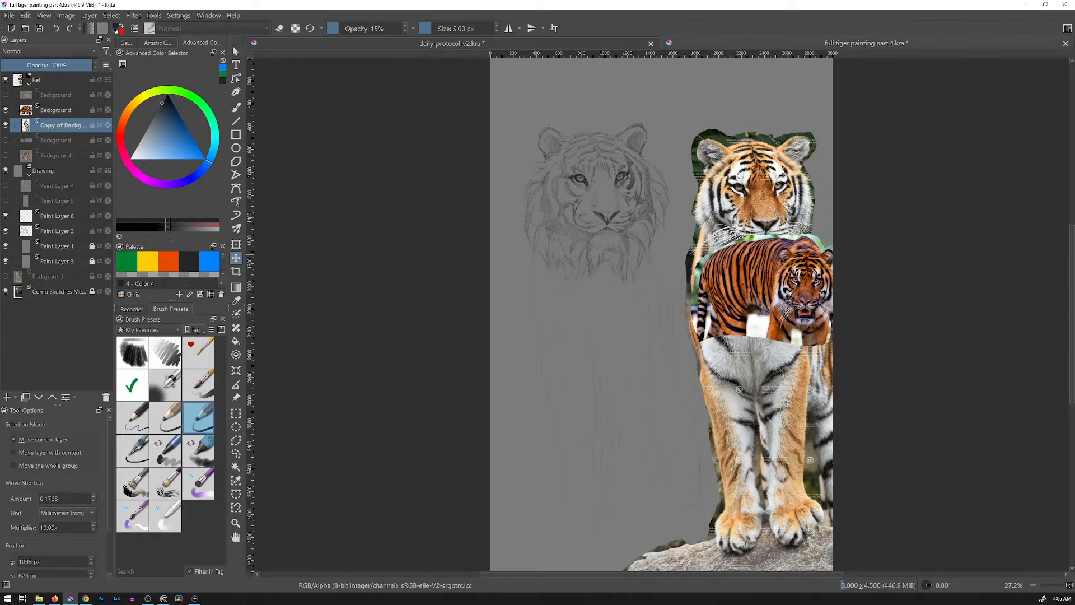
{"action": "left_click", "coordinate": [6, 95]}
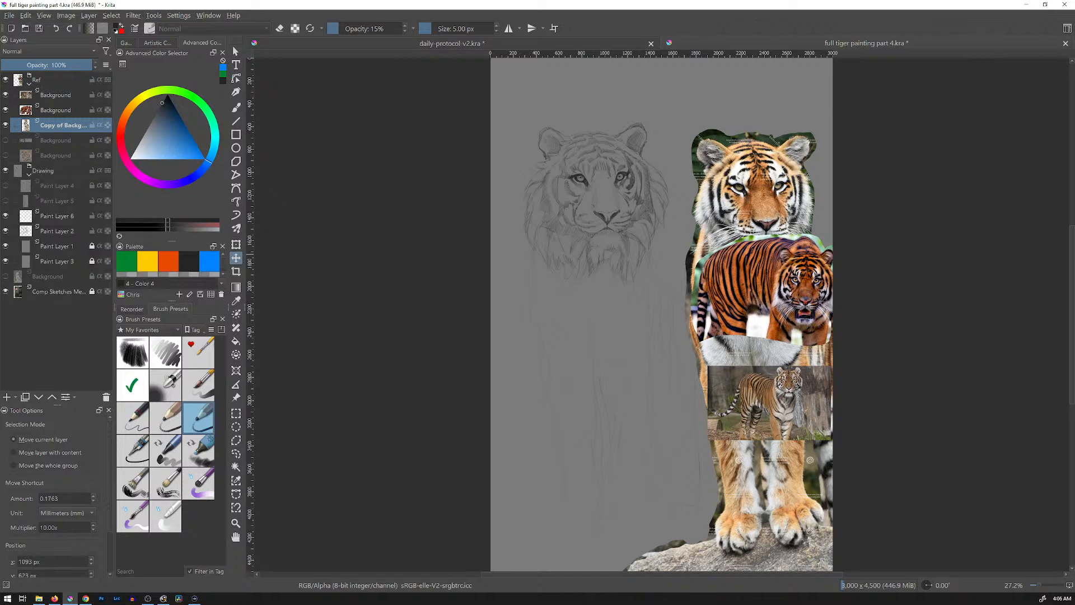
{"action": "mouse_move", "coordinate": [86, 140]}
{"action": "left_click", "coordinate": [57, 110]}
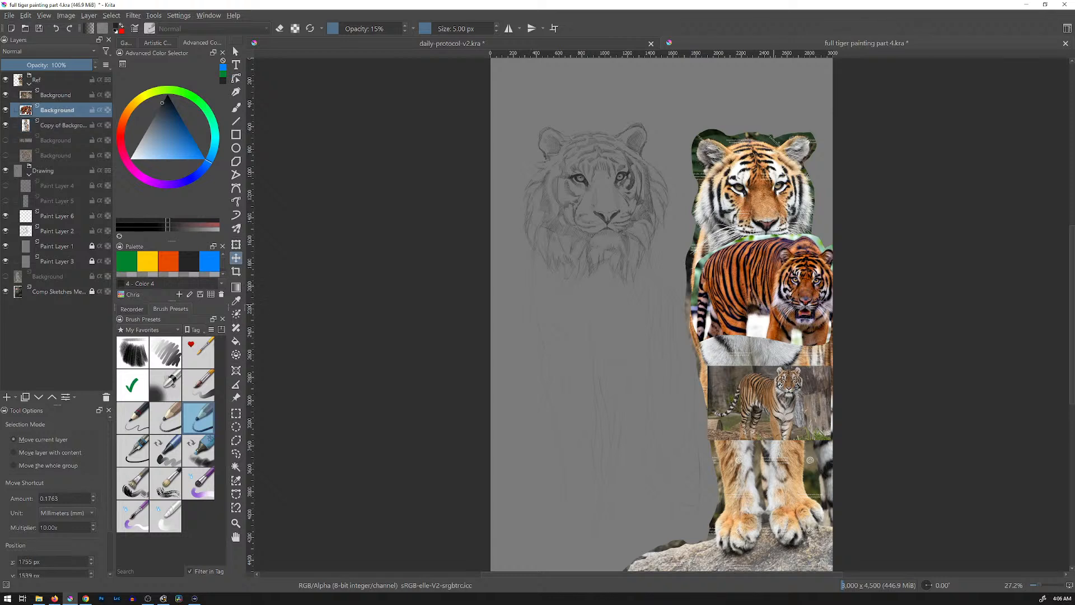
{"action": "left_click_drag", "start_coordinate": [761, 289], "coordinate": [589, 339]}
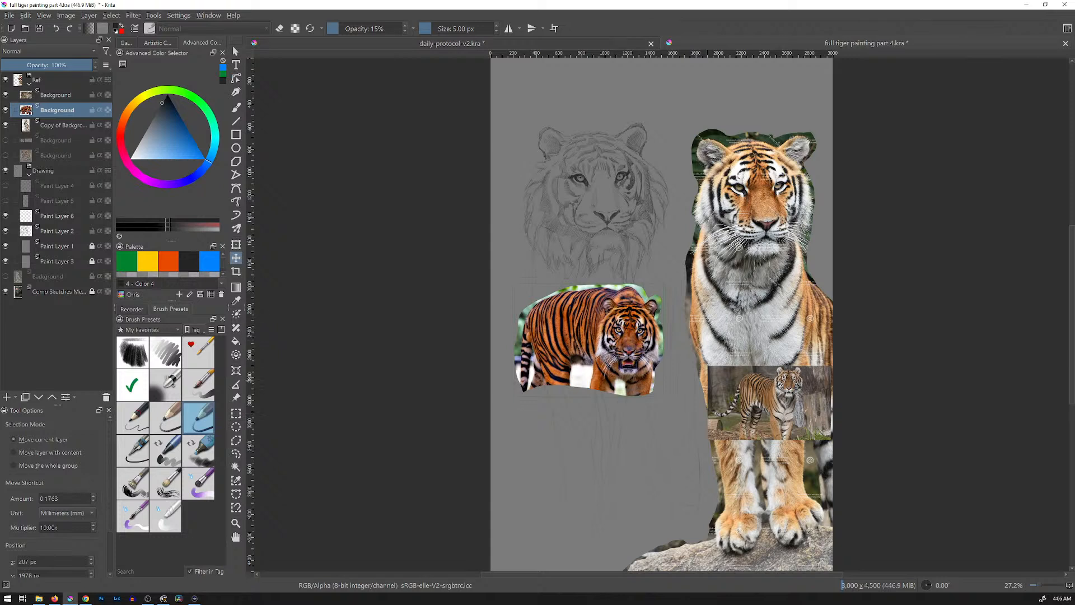
{"action": "mouse_move", "coordinate": [615, 350]}
{"action": "left_mouse_down"}
{"action": "mouse_move", "coordinate": [651, 350]}
{"action": "mouse_move", "coordinate": [620, 350]}
{"action": "left_mouse_up"}
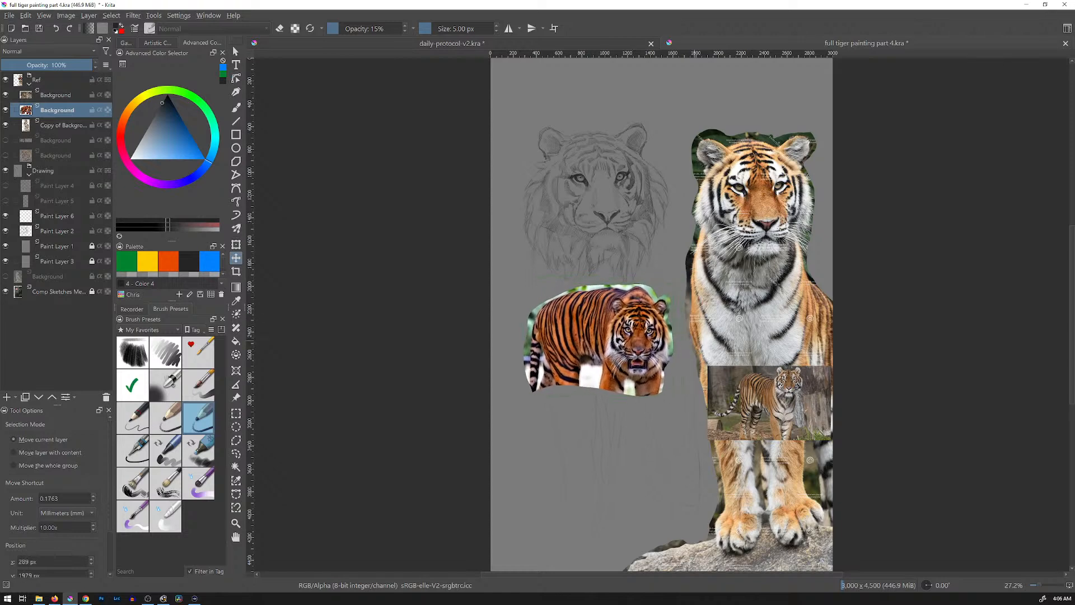
Step: Move the small photo of the tiger by the trees over the large tiger's legs, and hide both extra references
{"action": "left_click", "coordinate": [56, 95]}
{"action": "left_click_drag", "start_coordinate": [770, 403], "coordinate": [608, 437]}
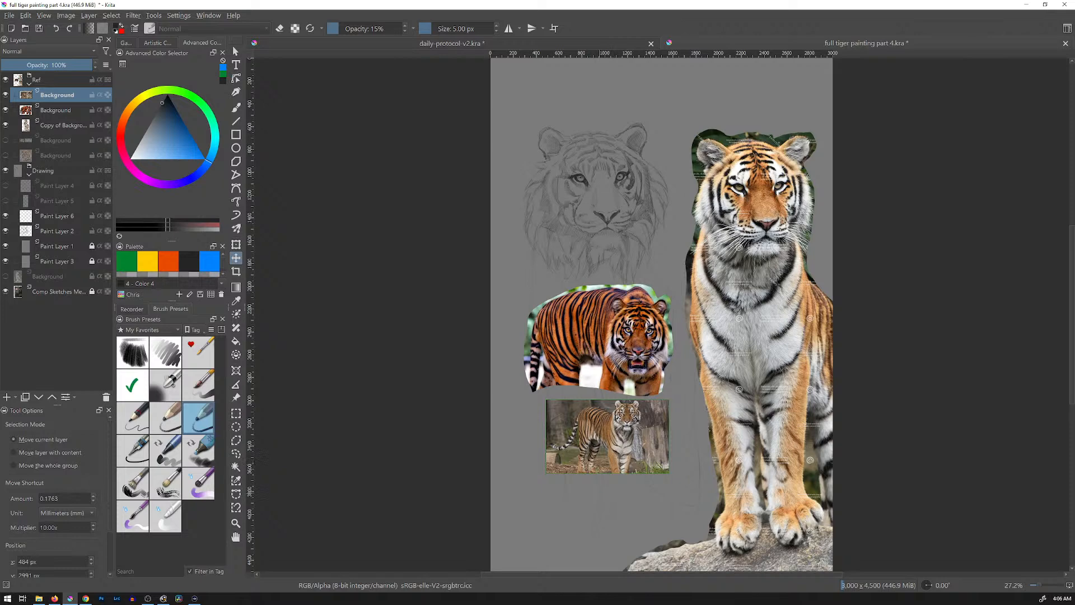
{"action": "left_click_drag", "start_coordinate": [607, 436], "coordinate": [762, 452]}
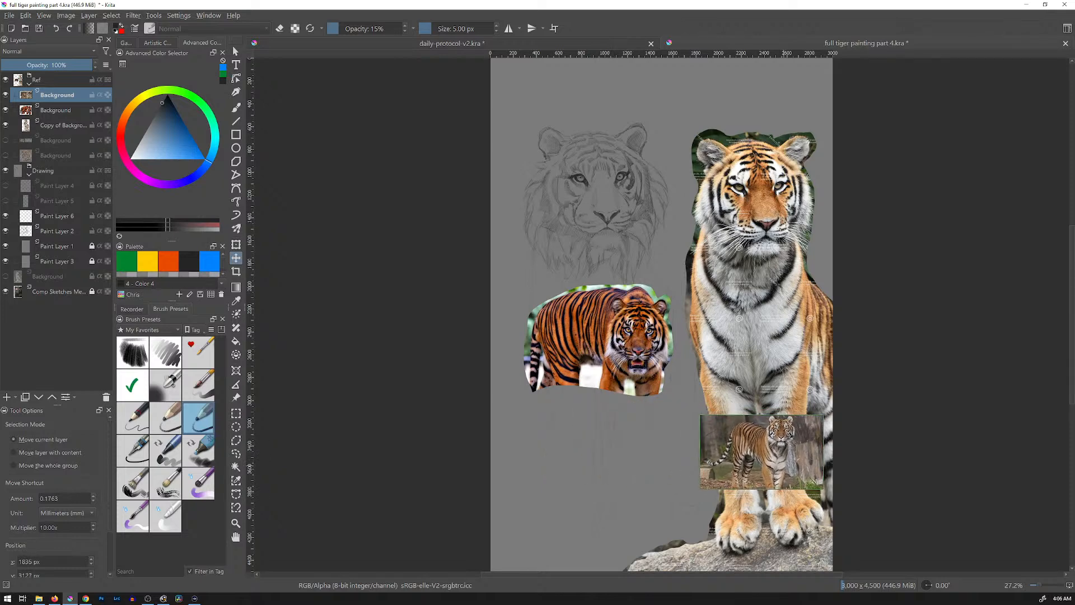
{"action": "left_click", "coordinate": [5, 110]}
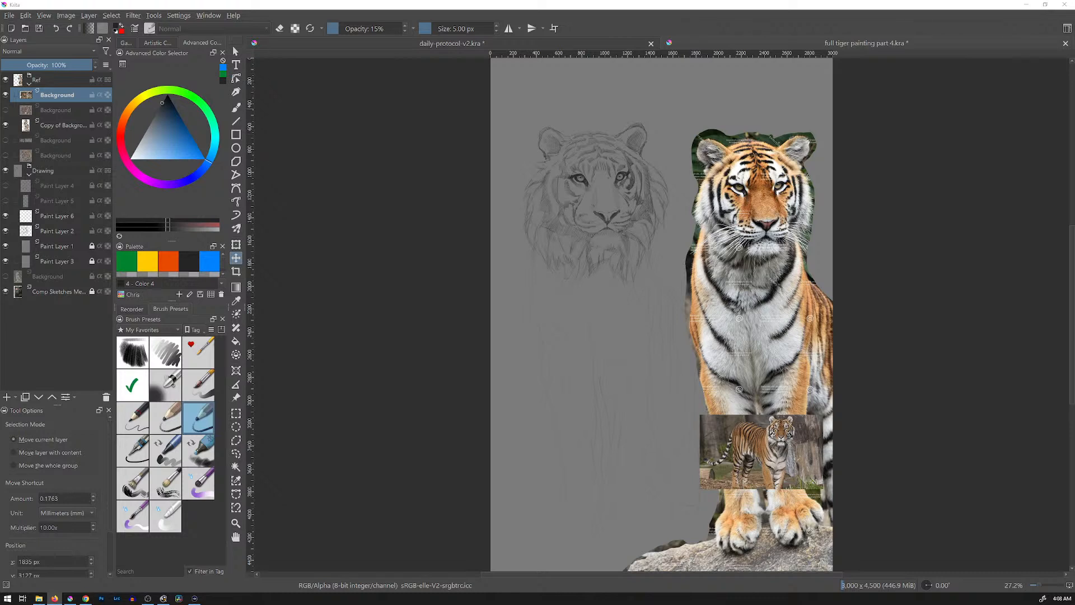
{"action": "left_click", "coordinate": [6, 95]}
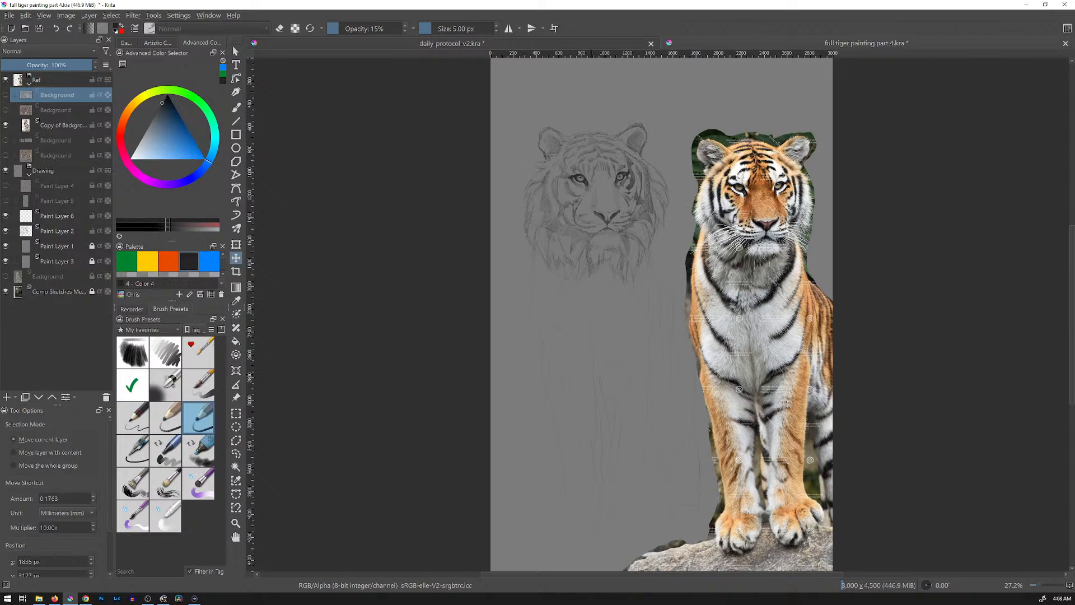
Step: Brush the outline of the viewer's left shoulder and chest side below the mane on Paint Layer 2, with a short stroke outside it
{"action": "key", "text": "b"}
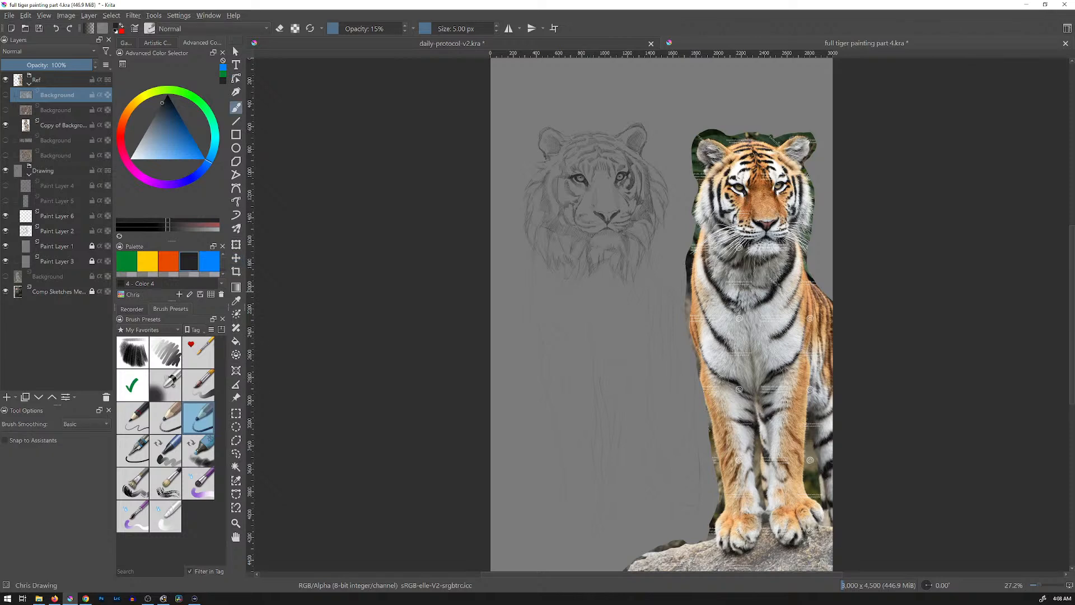
{"action": "left_click", "coordinate": [58, 231]}
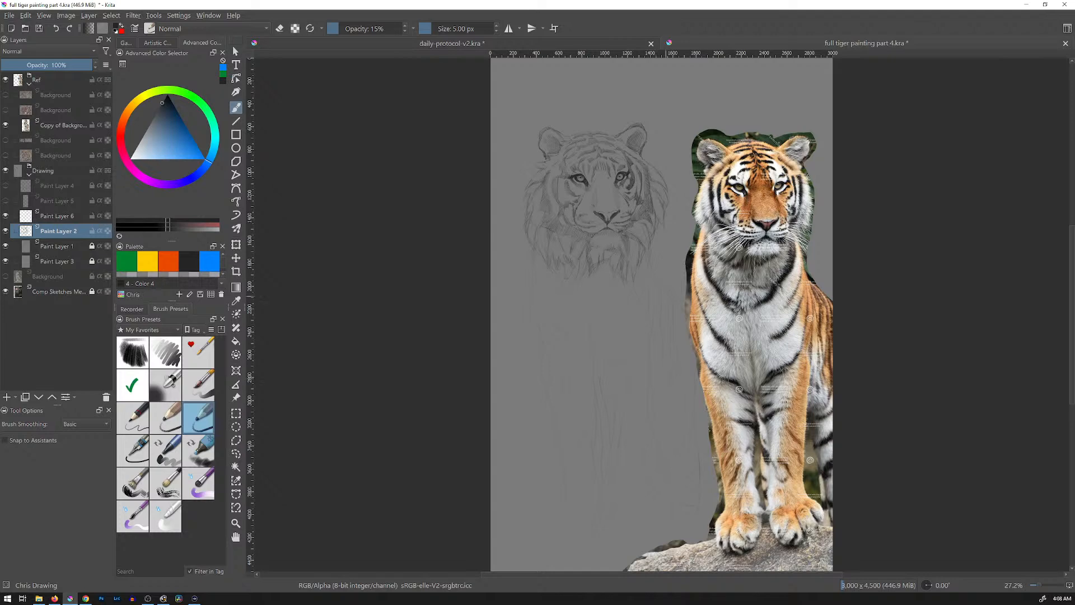
{"action": "scroll", "coordinate": [663, 309], "scroll_direction": "down", "scroll_amount": 1}
{"action": "scroll", "coordinate": [663, 309], "scroll_direction": "up", "scroll_amount": 5}
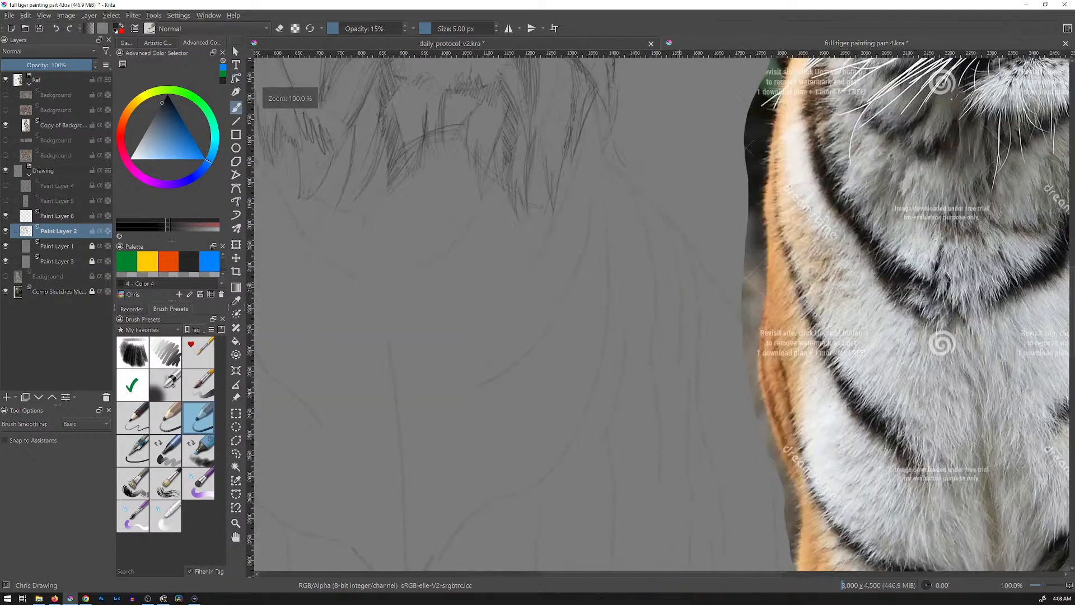
{"action": "mouse_move", "coordinate": [642, 405]}
{"action": "left_mouse_down"}
{"action": "mouse_move", "coordinate": [722, 399]}
{"action": "mouse_move", "coordinate": [670, 435]}
{"action": "left_mouse_up"}
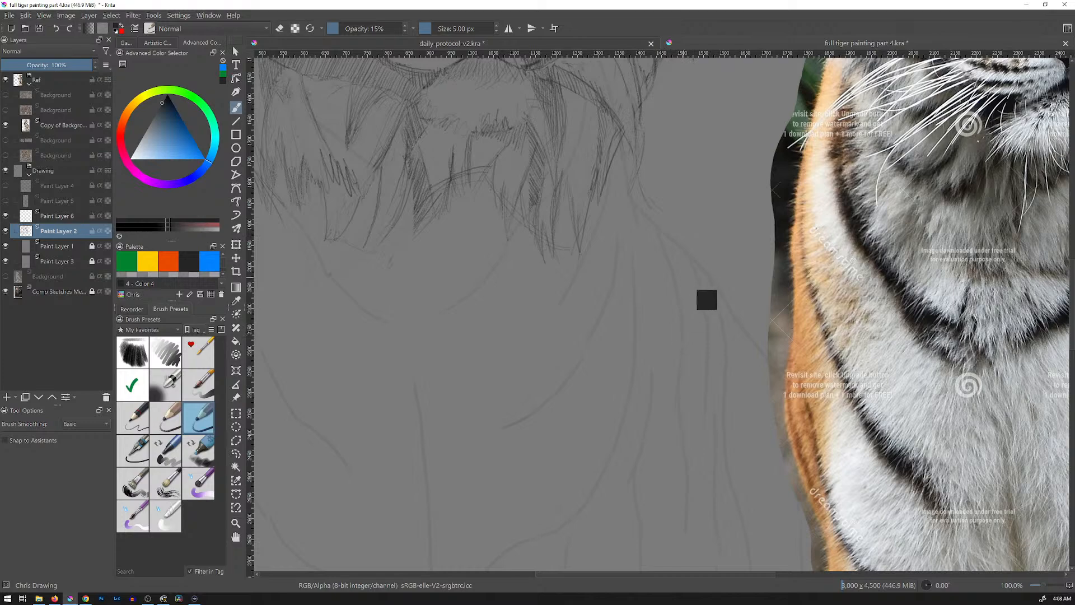
{"action": "scroll", "coordinate": [703, 309], "scroll_direction": "down", "scroll_amount": 4}
{"action": "mouse_move", "coordinate": [747, 334]}
{"action": "left_mouse_down"}
{"action": "mouse_move", "coordinate": [674, 325]}
{"action": "mouse_move", "coordinate": [654, 299]}
{"action": "mouse_move", "coordinate": [680, 322]}
{"action": "mouse_move", "coordinate": [676, 338]}
{"action": "mouse_move", "coordinate": [668, 331]}
{"action": "left_mouse_up"}
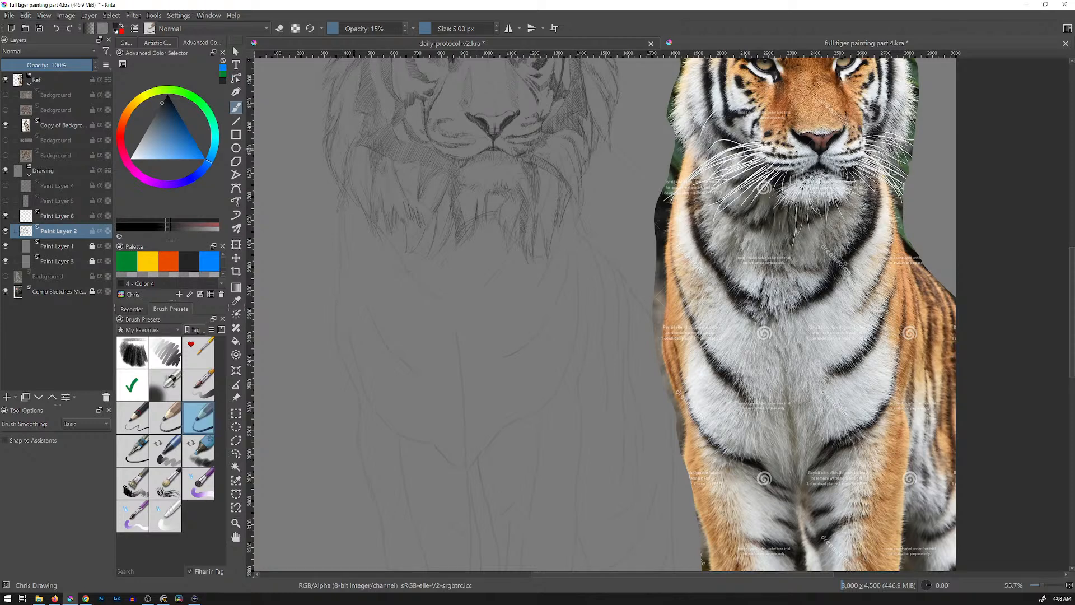
{"action": "left_click_drag", "start_coordinate": [352, 215], "coordinate": [342, 206]}
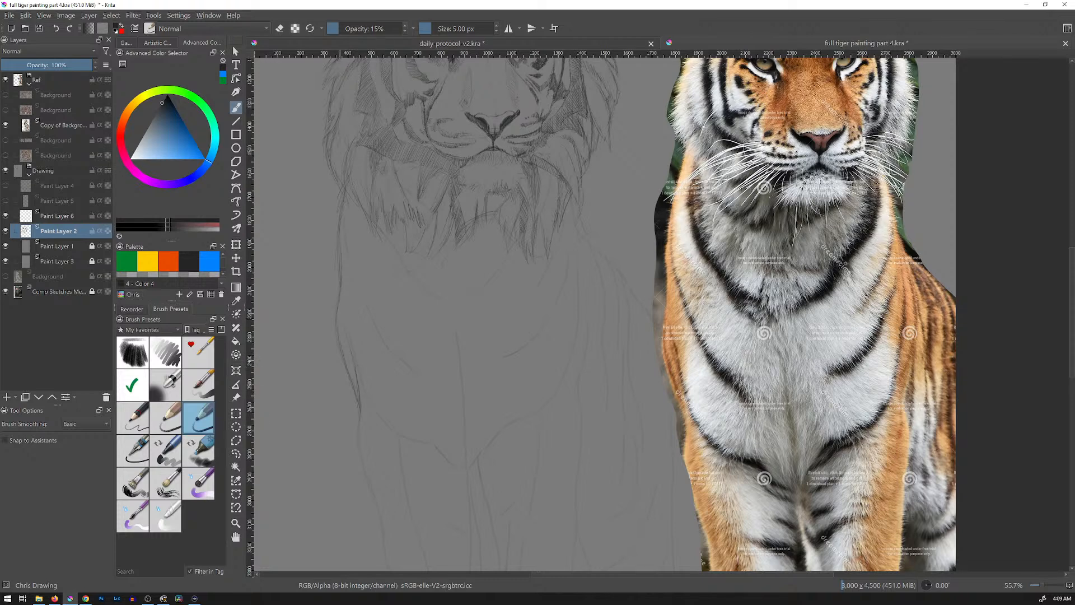
{"action": "left_click_drag", "start_coordinate": [325, 338], "coordinate": [330, 349]}
Step: Show only the canvas at 100% zoom, framing the chest sketch beside the reference photo's chest
{"action": "key", "text": "ctrl+plus"}
{"action": "key", "text": "ctrl+plus"}
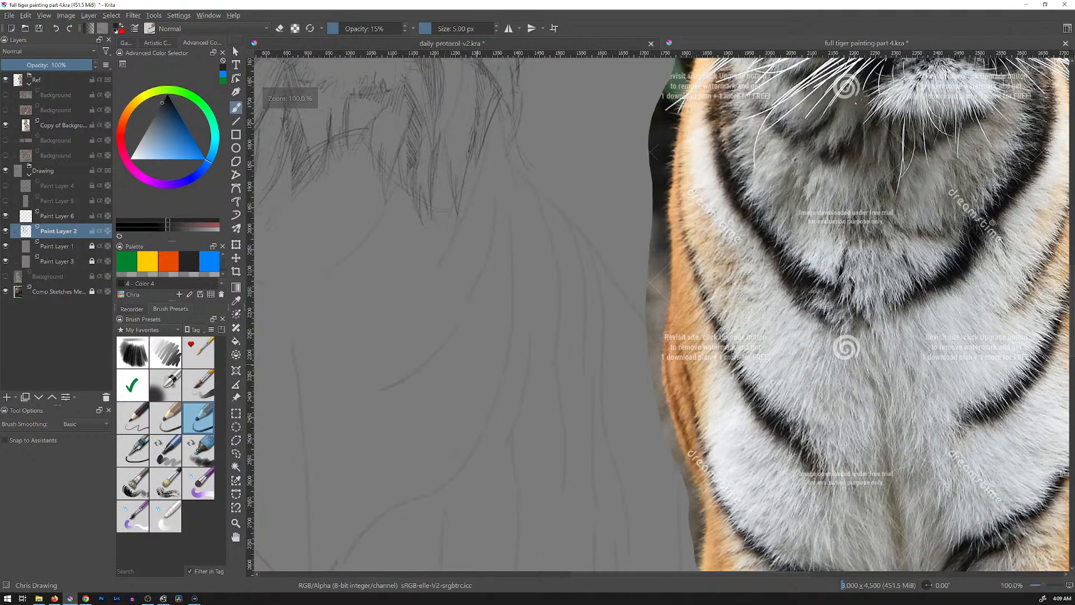
{"action": "key", "text": "Tab"}
{"action": "mouse_move", "coordinate": [431, 369]}
{"action": "left_mouse_down"}
{"action": "mouse_move", "coordinate": [692, 302]}
{"action": "mouse_move", "coordinate": [682, 268]}
{"action": "mouse_move", "coordinate": [706, 268]}
{"action": "left_mouse_up"}
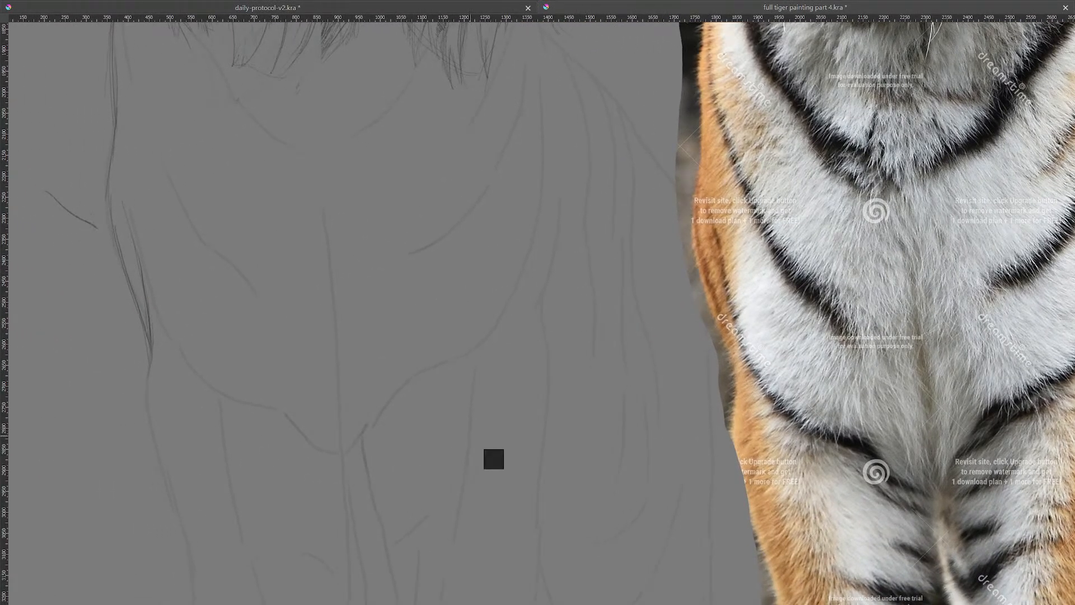
Step: Brush an arrow pointing at the outline of the viewer's left chest side and darken the outline beside it with short strokes
{"action": "left_click_drag", "start_coordinate": [56, 205], "coordinate": [109, 249]}
{"action": "left_click_drag", "start_coordinate": [136, 300], "coordinate": [144, 328]}
{"action": "left_click_drag", "start_coordinate": [133, 293], "coordinate": [147, 320]}
{"action": "left_click_drag", "start_coordinate": [124, 260], "coordinate": [111, 193]}
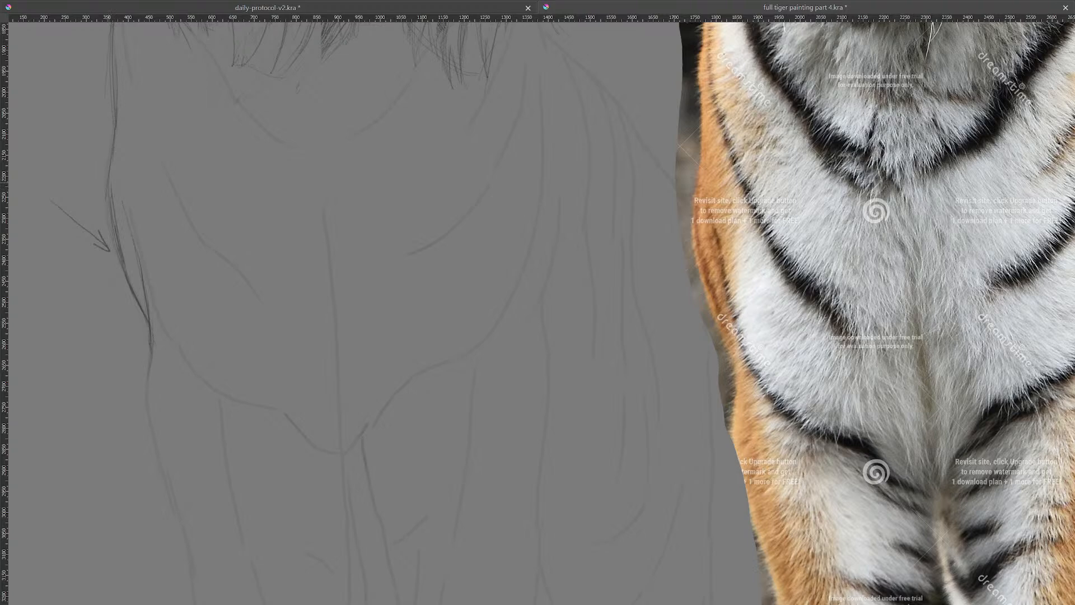
{"action": "left_click_drag", "start_coordinate": [118, 246], "coordinate": [113, 220]}
{"action": "left_click_drag", "start_coordinate": [111, 217], "coordinate": [116, 237]}
Step: Select the arrow outside the viewer's left chest outline, delete it and clear the selection
{"action": "left_click_drag", "start_coordinate": [111, 278], "coordinate": [67, 294]}
{"action": "key", "text": "Delete"}
{"action": "key", "text": "ctrl+shift+a"}
Step: Extend the darker outline down the outer edge of the foreleg on the viewer's left
{"action": "left_click_drag", "start_coordinate": [379, 477], "coordinate": [347, 316]}
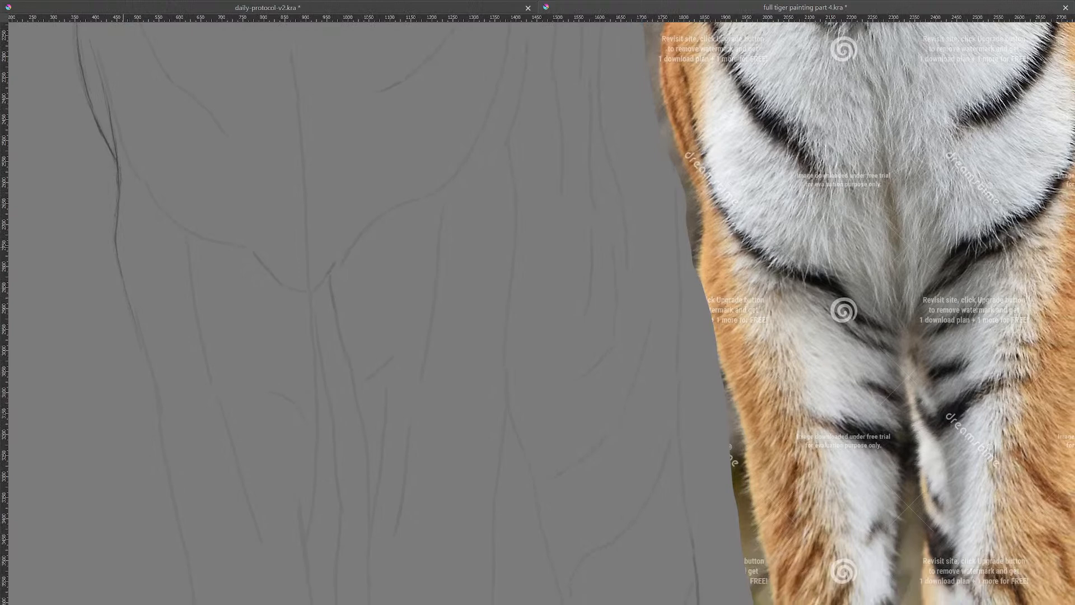
{"action": "left_click_drag", "start_coordinate": [124, 285], "coordinate": [137, 328]}
Step: Brush the neck, shoulder slope and chest side outlines on the viewer's right, undoing two trial strokes along the way
{"action": "left_click_drag", "start_coordinate": [537, 168], "coordinate": [406, 499]}
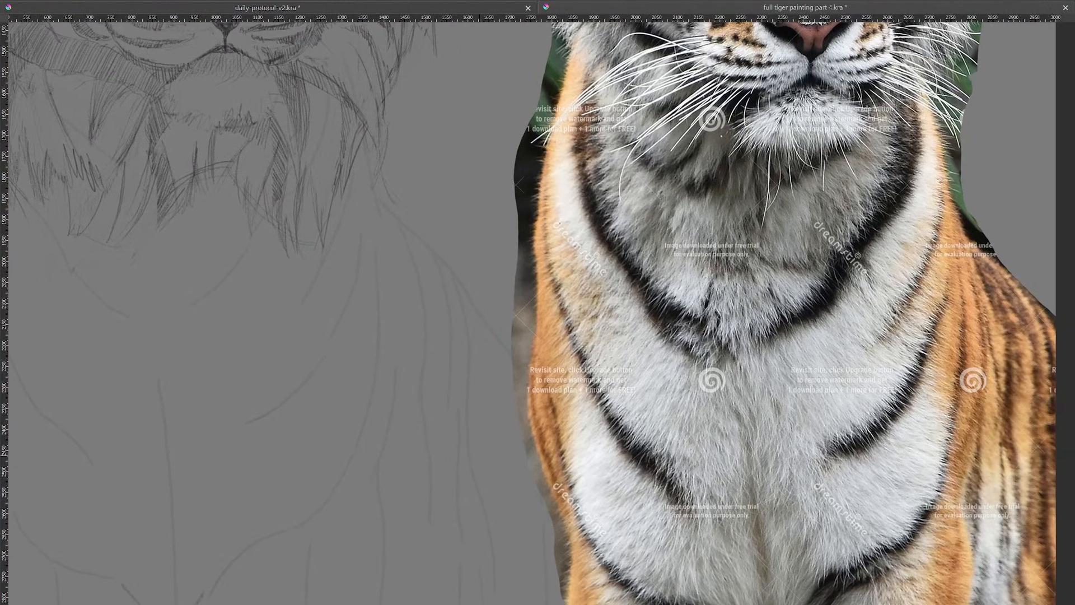
{"action": "left_click_drag", "start_coordinate": [480, 307], "coordinate": [503, 364]}
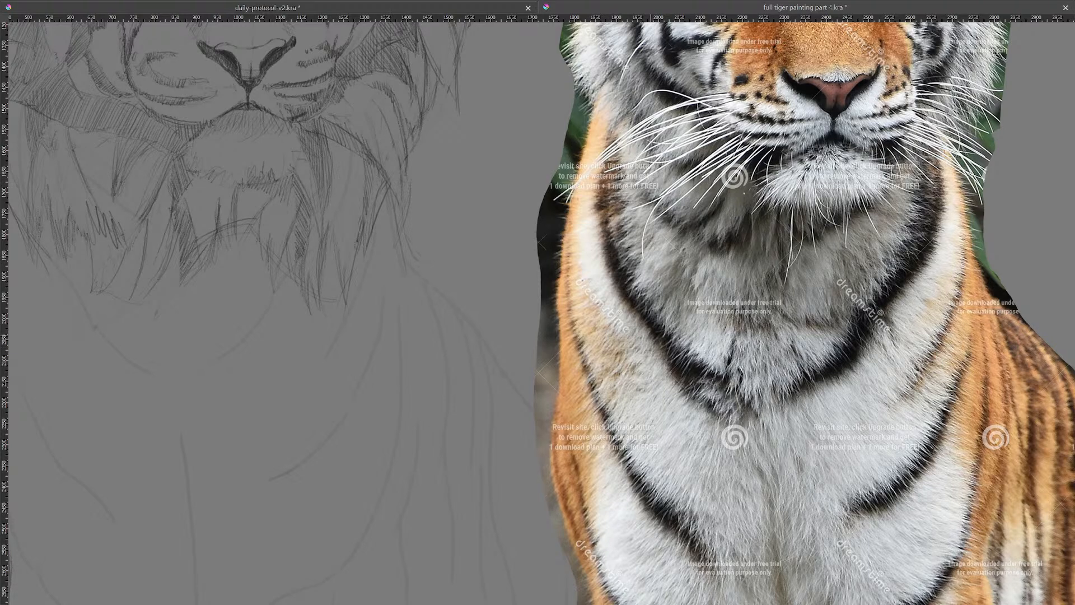
{"action": "left_click_drag", "start_coordinate": [672, 365], "coordinate": [610, 338]}
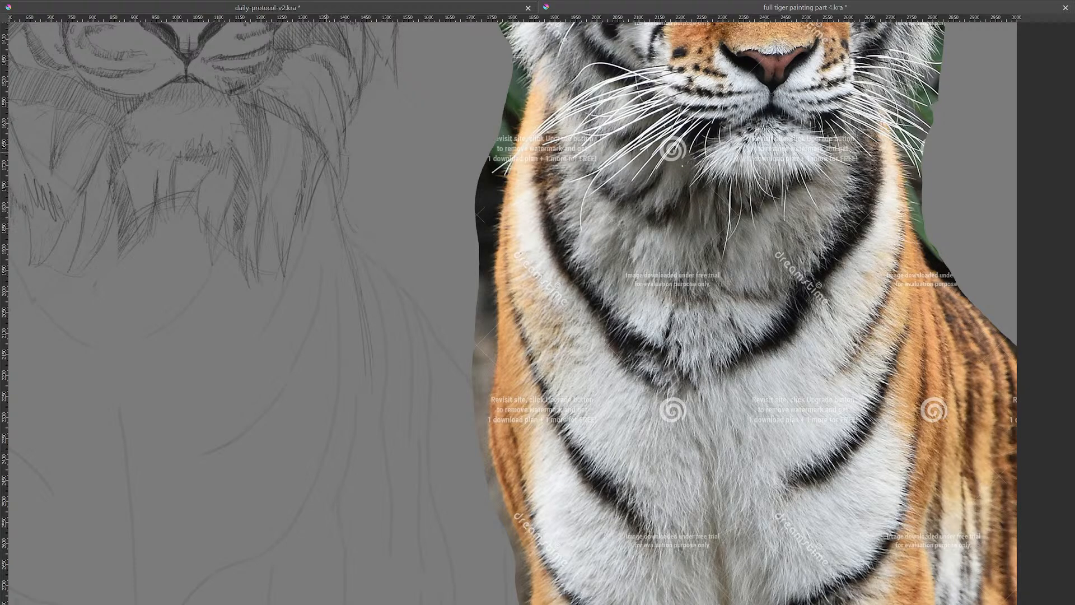
{"action": "left_click_drag", "start_coordinate": [347, 250], "coordinate": [368, 355]}
{"action": "left_click_drag", "start_coordinate": [397, 286], "coordinate": [459, 375]}
{"action": "key", "text": "ctrl+z"}
{"action": "key", "text": "ctrl+z"}
{"action": "mouse_move", "coordinate": [363, 393]}
{"action": "left_mouse_down"}
{"action": "mouse_move", "coordinate": [336, 513]}
{"action": "mouse_move", "coordinate": [344, 542]}
{"action": "left_mouse_up"}
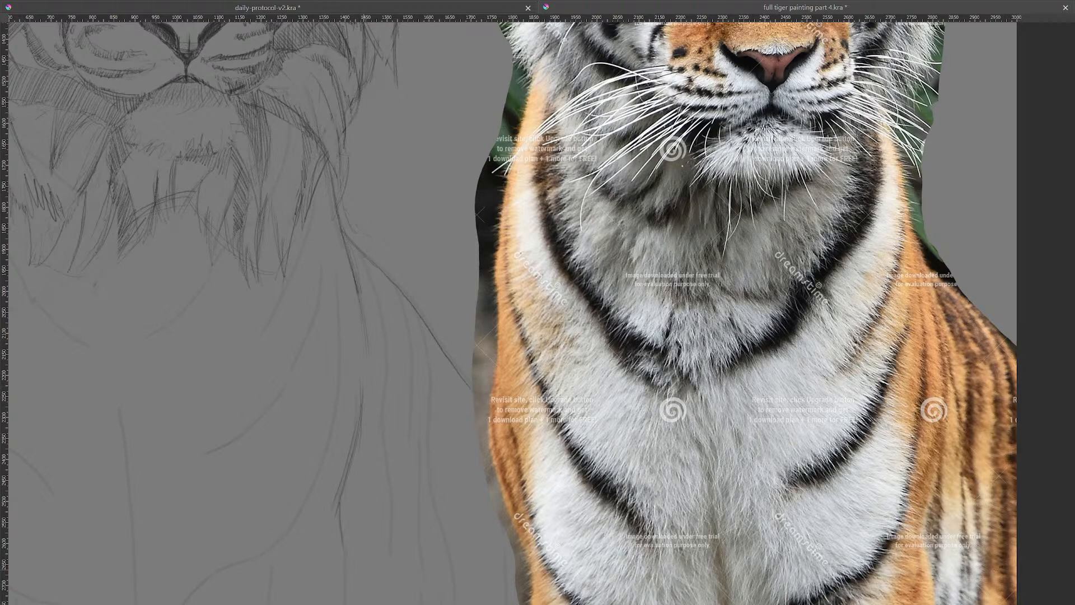
Step: Brush the V-shaped stripe across the upper chest below the mane, following the tiger reference
{"action": "mouse_move", "coordinate": [393, 420]}
{"action": "left_mouse_down"}
{"action": "mouse_move", "coordinate": [596, 345]}
{"action": "mouse_move", "coordinate": [627, 345]}
{"action": "mouse_move", "coordinate": [552, 355]}
{"action": "mouse_move", "coordinate": [546, 371]}
{"action": "left_mouse_up"}
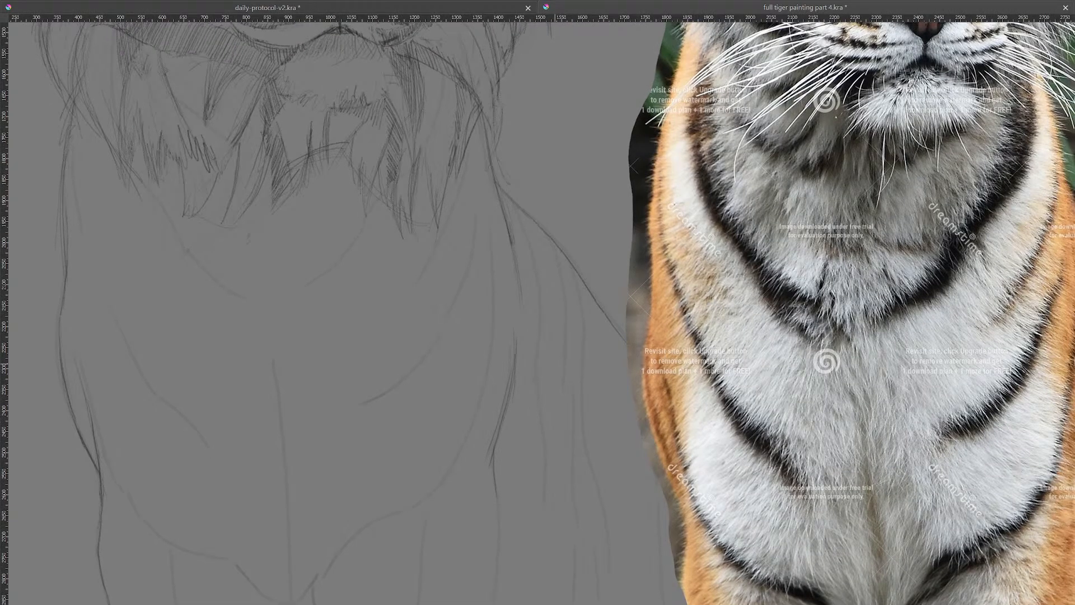
{"action": "left_click_drag", "start_coordinate": [592, 261], "coordinate": [592, 308]}
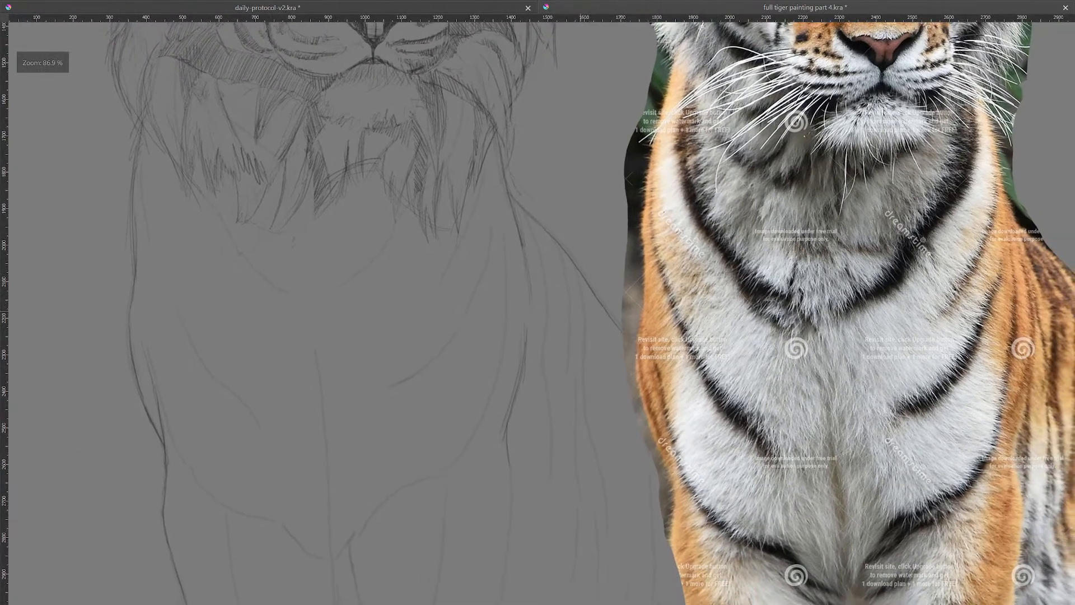
{"action": "left_click_drag", "start_coordinate": [580, 225], "coordinate": [574, 281]}
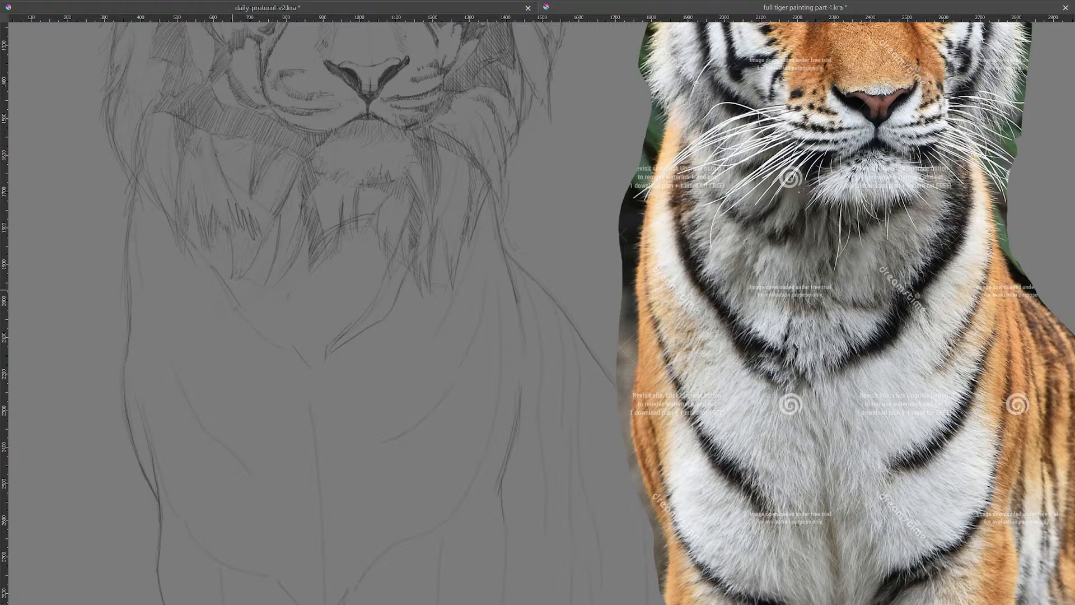
{"action": "left_click_drag", "start_coordinate": [258, 322], "coordinate": [302, 360]}
Step: Switch to the web browser and open the Paintings gallery on chrisbeaven.com
{"action": "left_click_drag", "start_coordinate": [765, 0], "coordinate": [627, 35]}
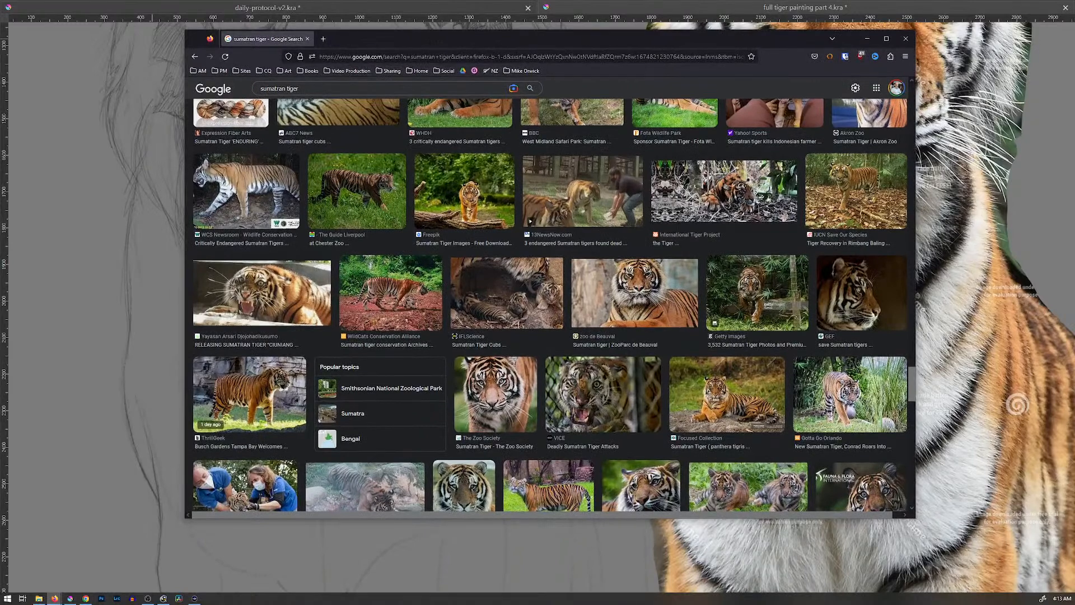
{"action": "key", "text": "ctrl+l"}
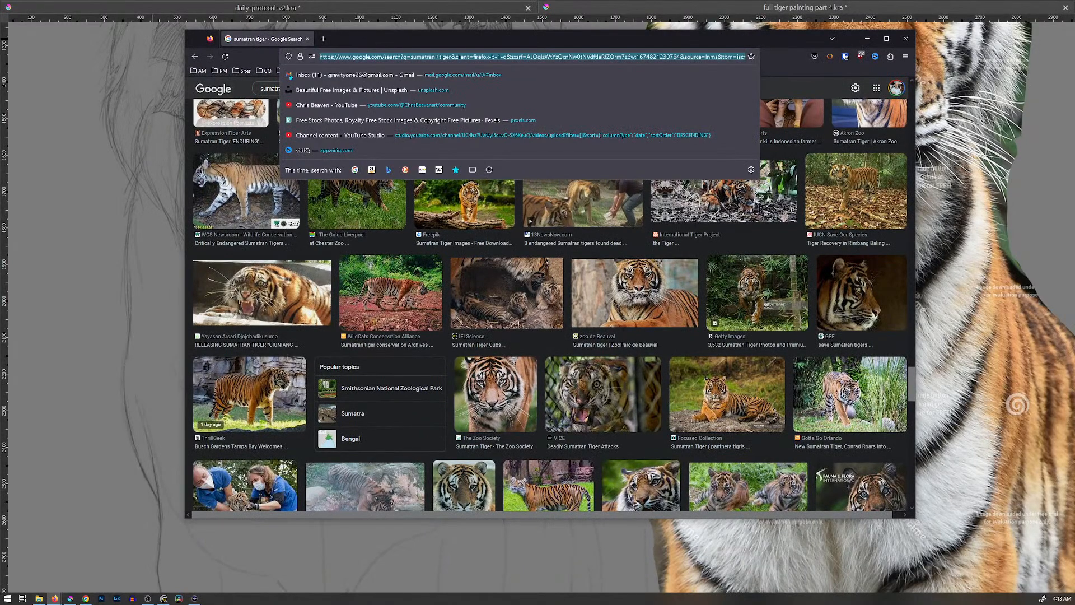
{"action": "type", "text": "chrisbeaven.com"}
{"action": "key", "text": "Return"}
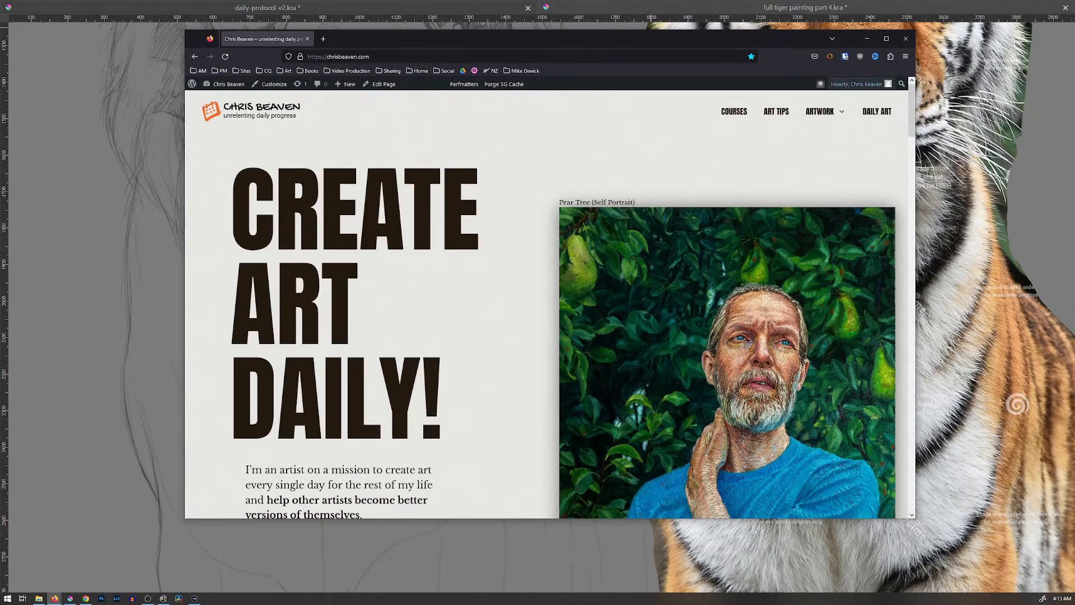
{"action": "mouse_move", "coordinate": [820, 112]}
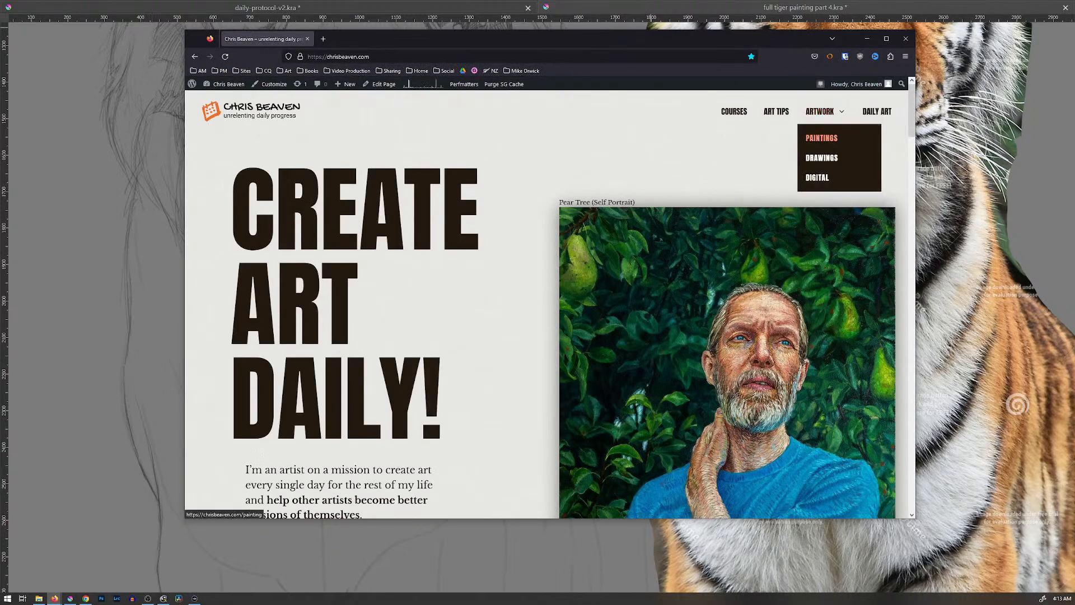
{"action": "left_click", "coordinate": [821, 138]}
Step: Open the Vulnerability Three painting from the gallery and its oldest session post, Session 1
{"action": "scroll", "coordinate": [550, 302], "scroll_direction": "down", "scroll_amount": 10}
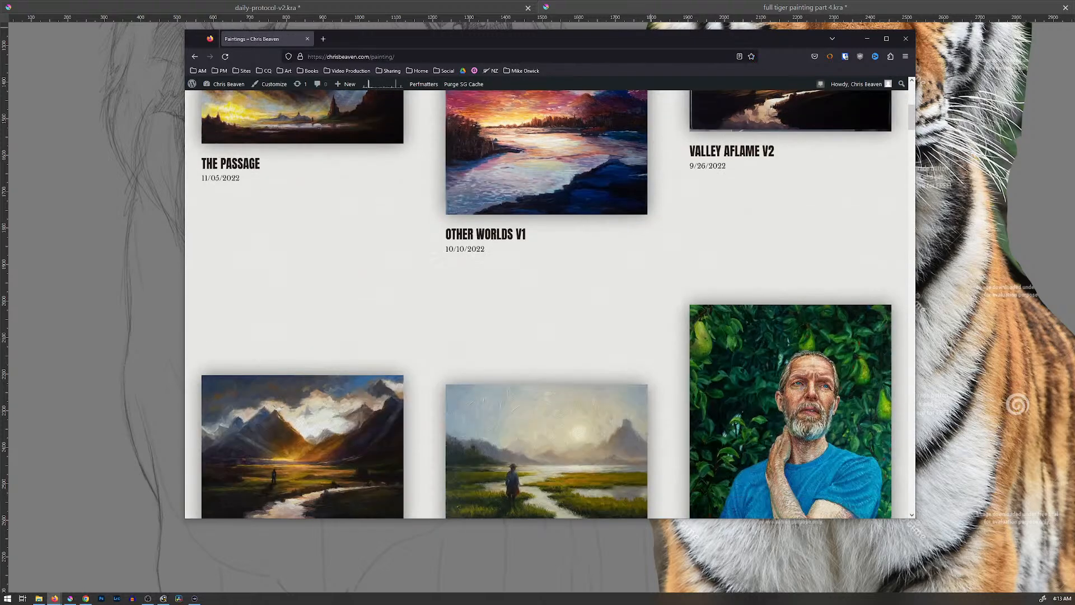
{"action": "scroll", "coordinate": [550, 302], "scroll_direction": "down", "scroll_amount": 10}
{"action": "left_click", "coordinate": [790, 228]}
{"action": "scroll", "coordinate": [550, 302], "scroll_direction": "down", "scroll_amount": 15}
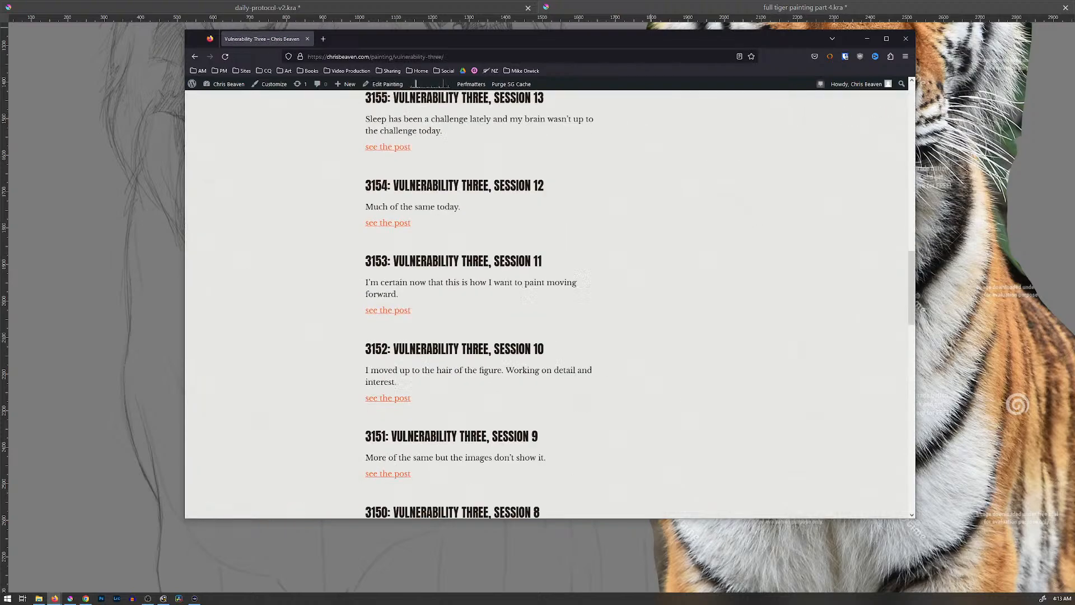
{"action": "scroll", "coordinate": [550, 303], "scroll_direction": "down", "scroll_amount": 10}
{"action": "scroll", "coordinate": [550, 303], "scroll_direction": "up", "scroll_amount": 8}
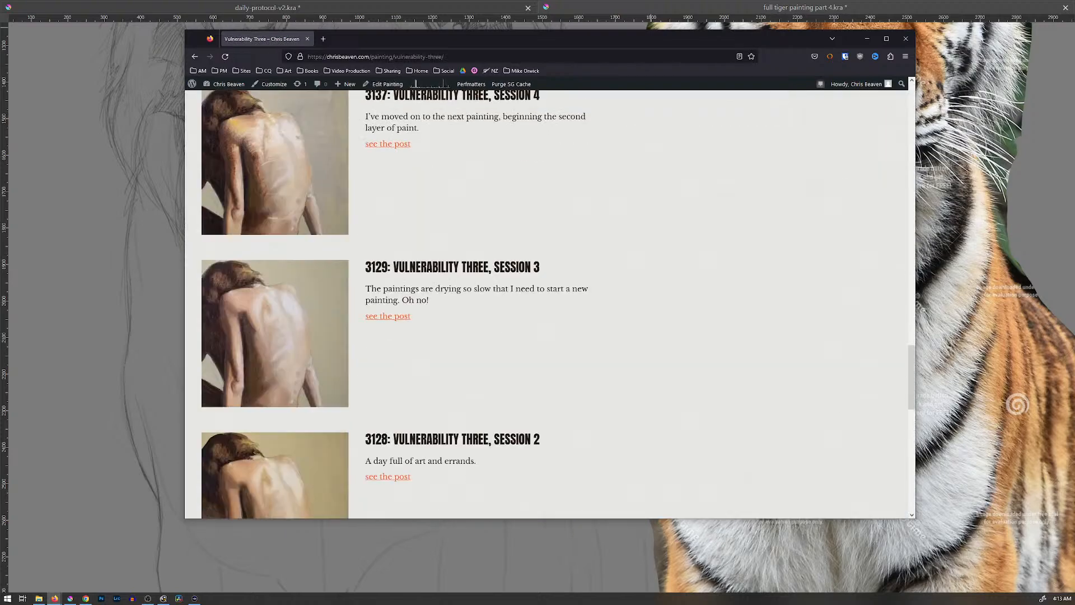
{"action": "scroll", "coordinate": [550, 303], "scroll_direction": "down", "scroll_amount": 4}
{"action": "left_click", "coordinate": [275, 378]}
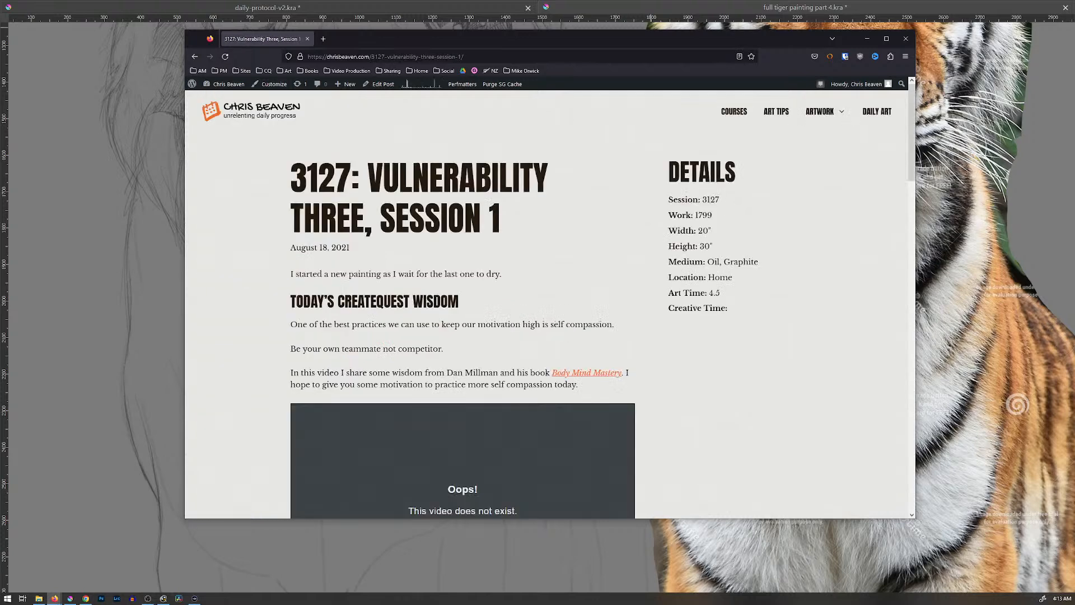
Step: Examine the underdrawing photo of the seated figure in the Session 1 post and close the browser
{"action": "scroll", "coordinate": [550, 303], "scroll_direction": "down", "scroll_amount": 5}
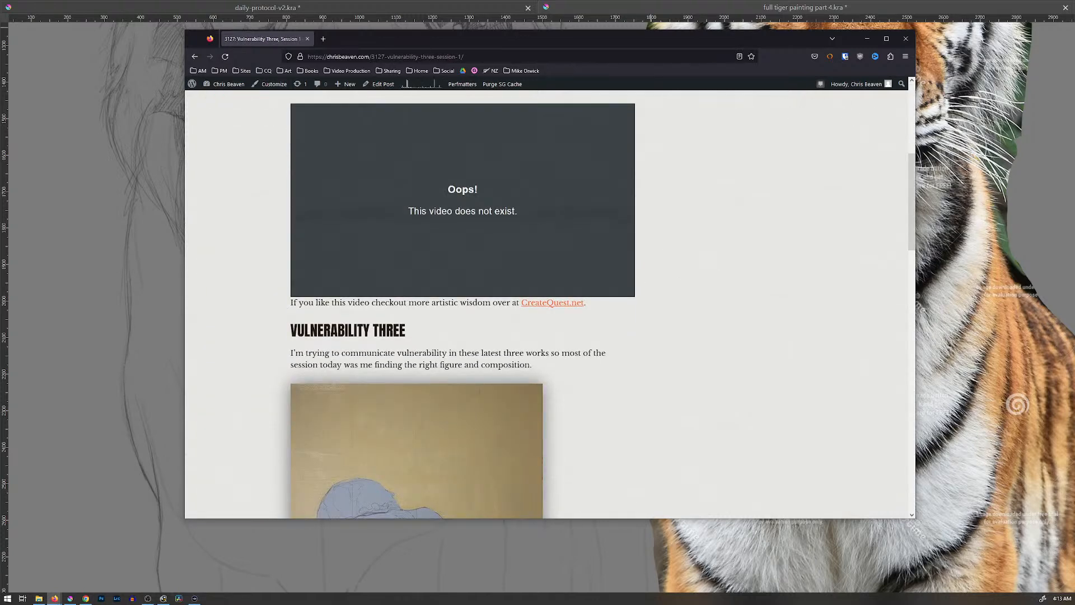
{"action": "scroll", "coordinate": [463, 305], "scroll_direction": "down", "scroll_amount": 4}
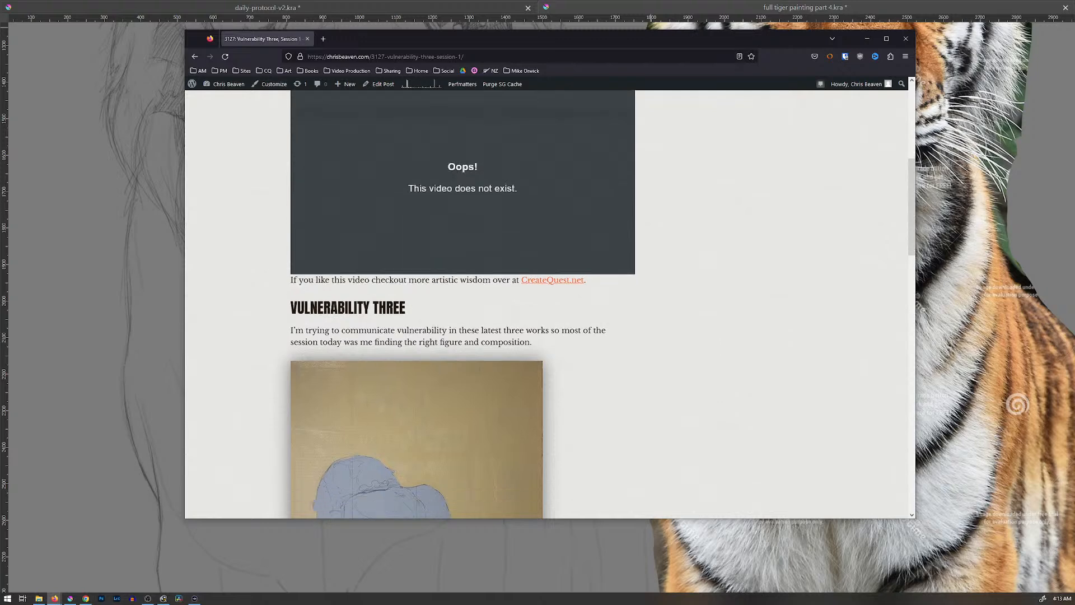
{"action": "scroll", "coordinate": [463, 306], "scroll_direction": "up", "scroll_amount": 4}
{"action": "scroll", "coordinate": [463, 305], "scroll_direction": "up", "scroll_amount": 1}
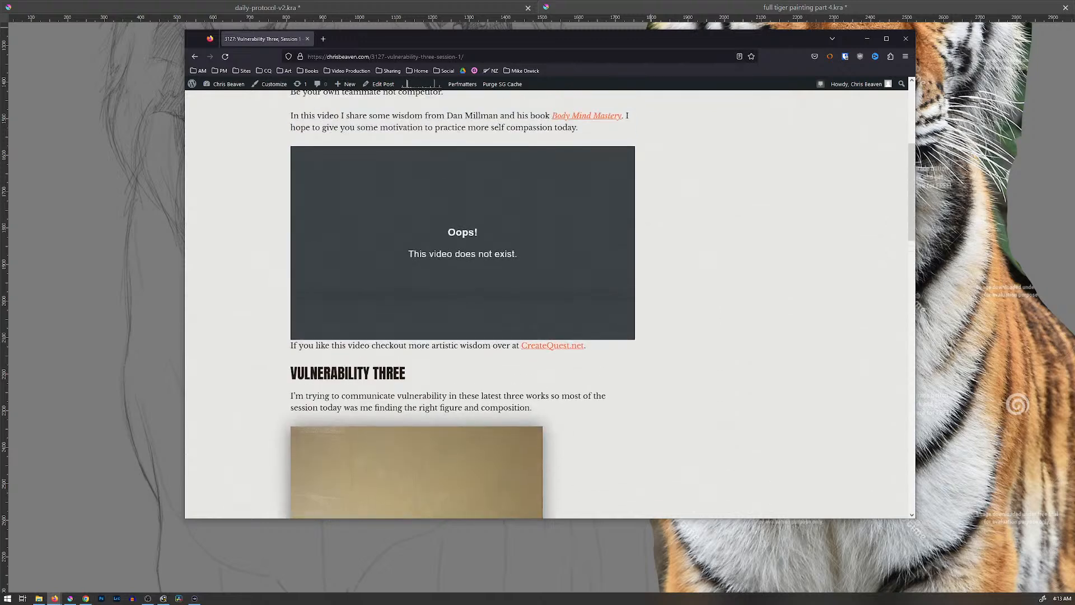
{"action": "scroll", "coordinate": [463, 305], "scroll_direction": "down", "scroll_amount": 6}
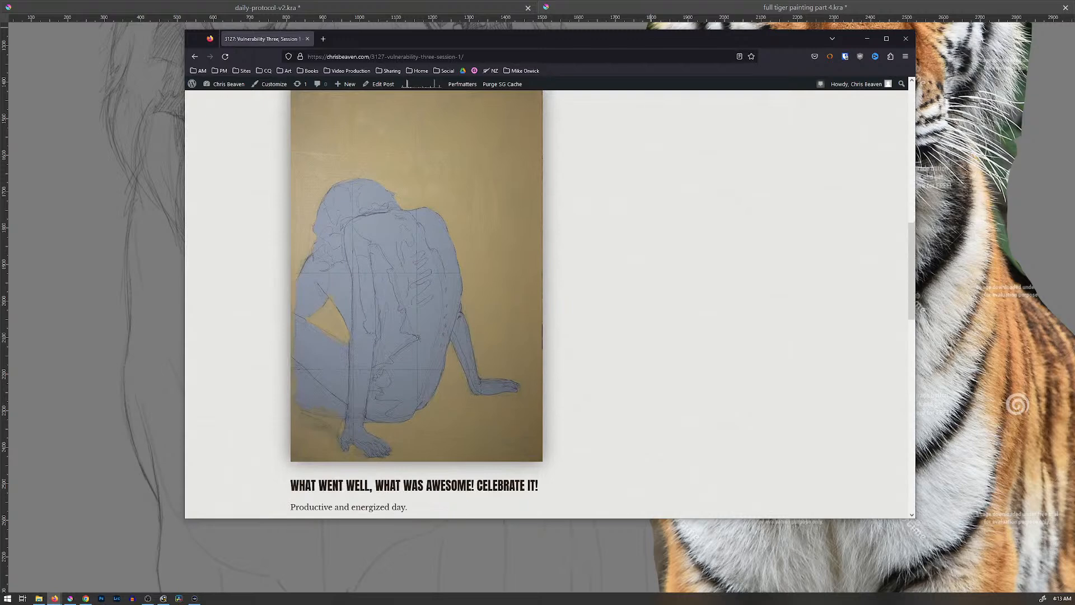
{"action": "scroll", "coordinate": [462, 305], "scroll_direction": "down", "scroll_amount": 5}
{"action": "scroll", "coordinate": [463, 305], "scroll_direction": "up", "scroll_amount": 5}
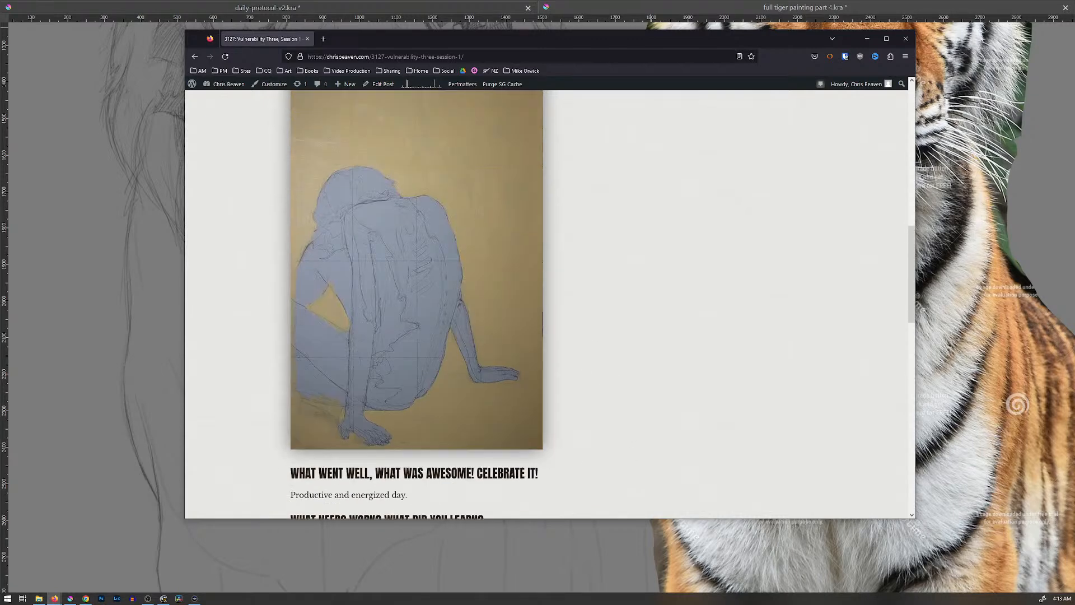
{"action": "scroll", "coordinate": [463, 306], "scroll_direction": "up", "scroll_amount": 2}
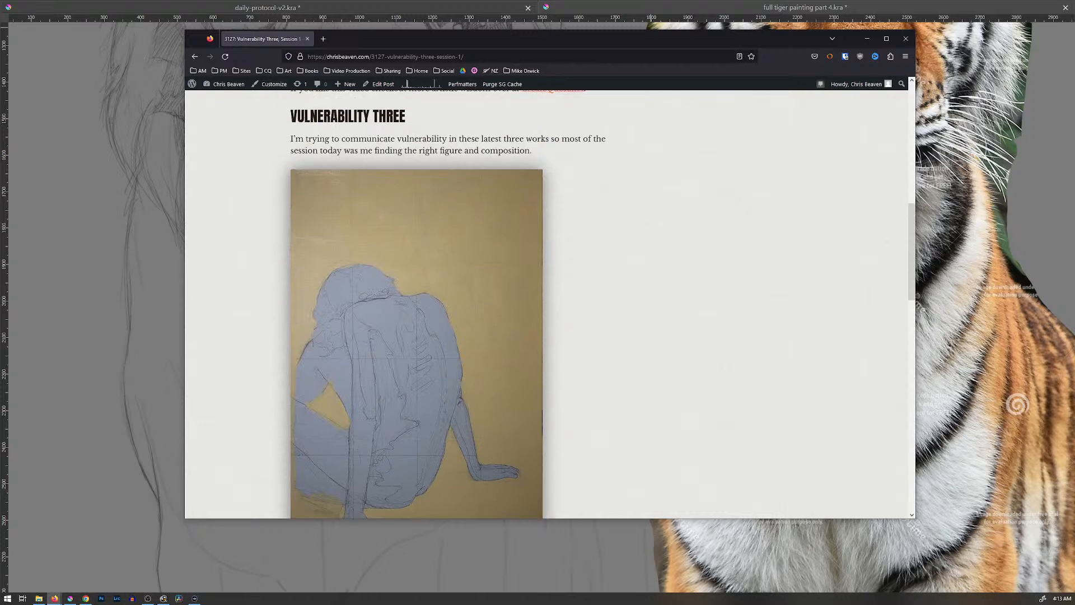
{"action": "scroll", "coordinate": [462, 305], "scroll_direction": "down", "scroll_amount": 2}
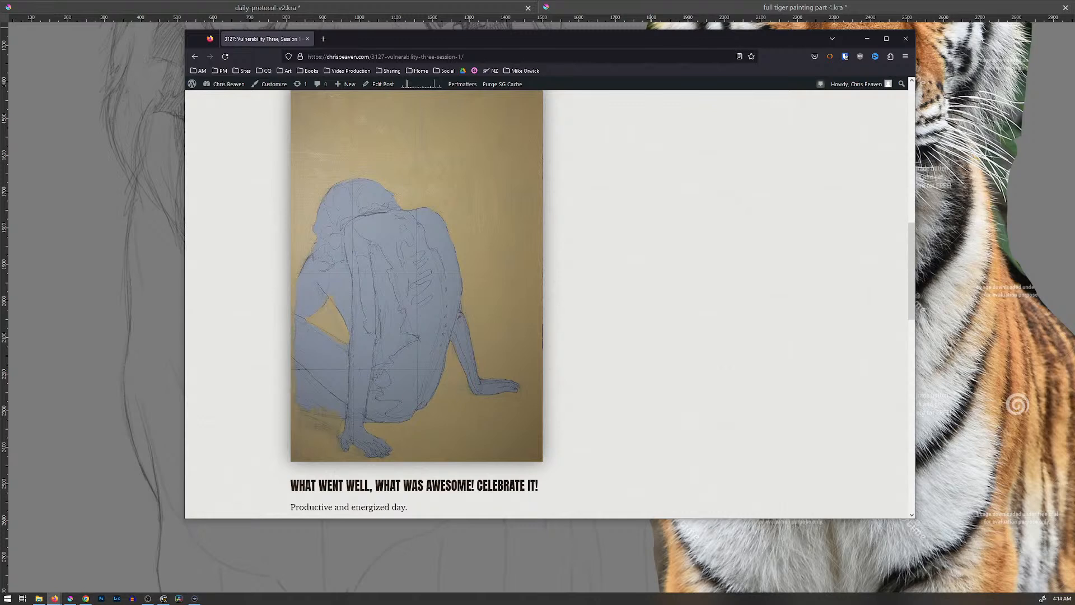
{"action": "scroll", "coordinate": [419, 302], "scroll_direction": "up", "scroll_amount": 1}
{"action": "scroll", "coordinate": [419, 303], "scroll_direction": "down", "scroll_amount": 1}
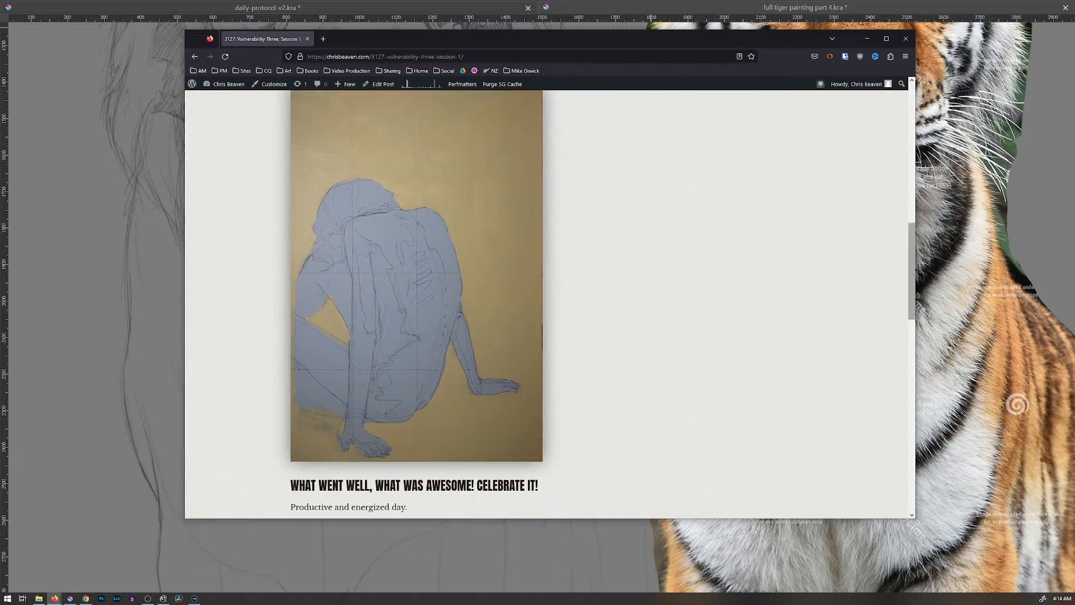
{"action": "scroll", "coordinate": [419, 303], "scroll_direction": "up", "scroll_amount": 1}
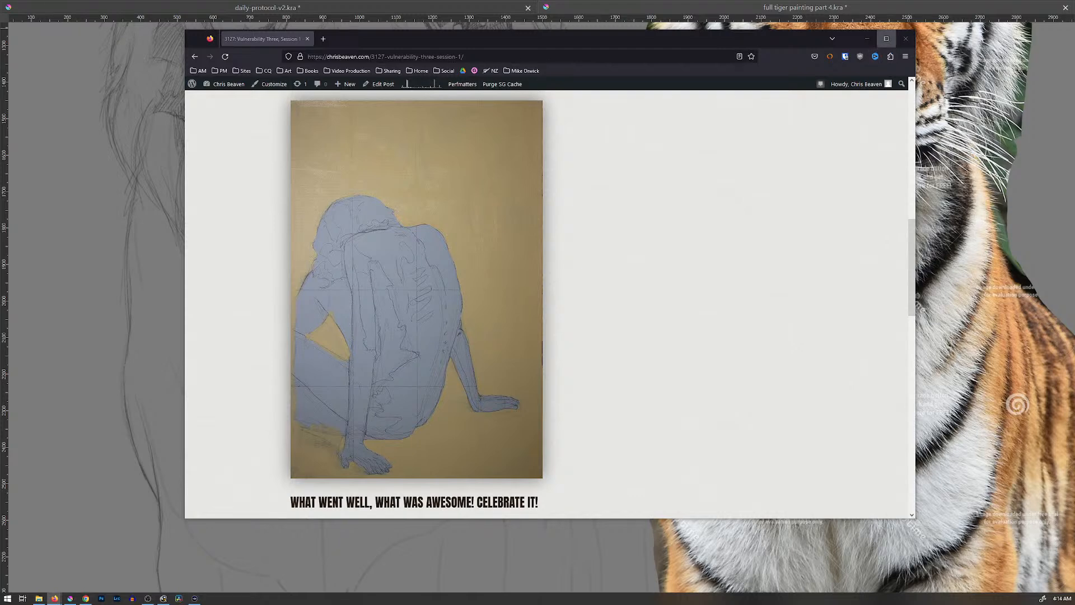
{"action": "left_click", "coordinate": [905, 38]}
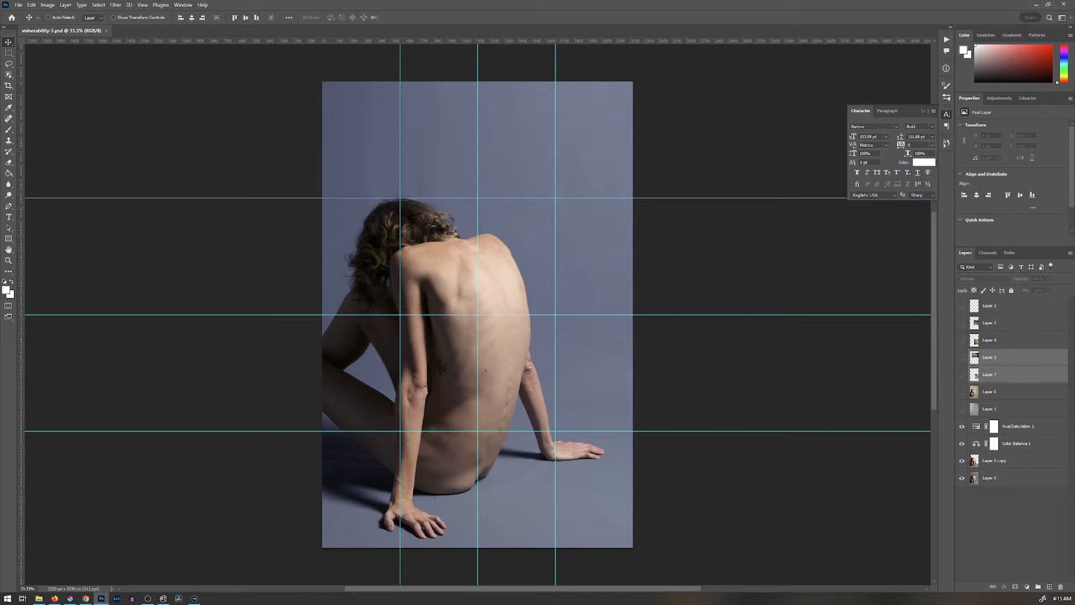
Step: In Photoshop's vulnerability-3 document, toggle the painted-figure layer to compare the painting with its reference photo
{"action": "left_click", "coordinate": [961, 392]}
{"action": "left_click", "coordinate": [961, 392]}
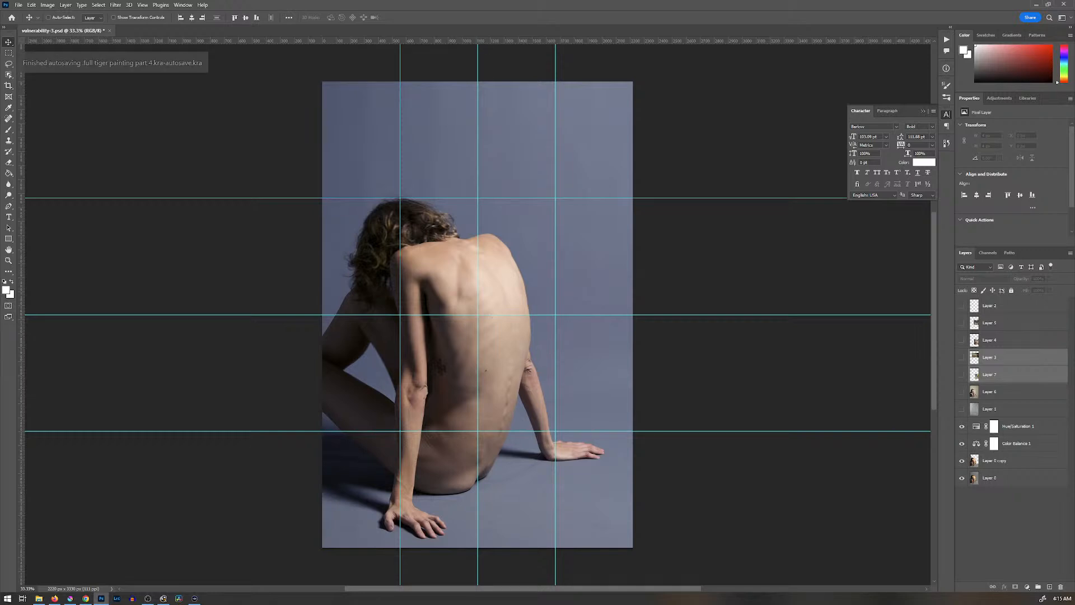
{"action": "key", "text": "alt+Tab"}
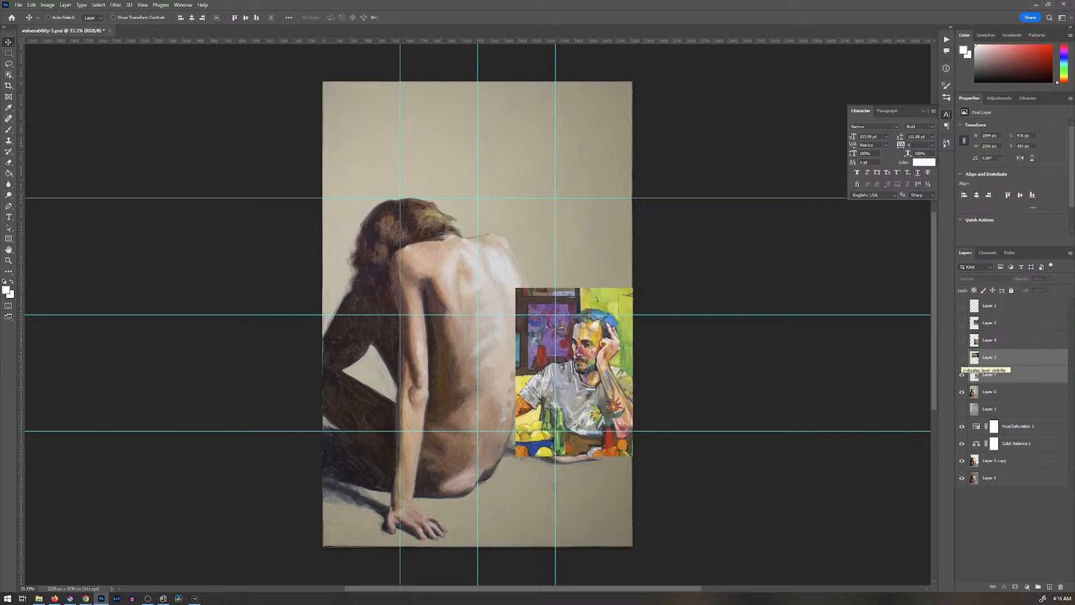
Step: Show the reclining-figure and close-up face inspiration layers, and toggle the dark standing portrait on Layer 5 to compare them
{"action": "left_click", "coordinate": [962, 357]}
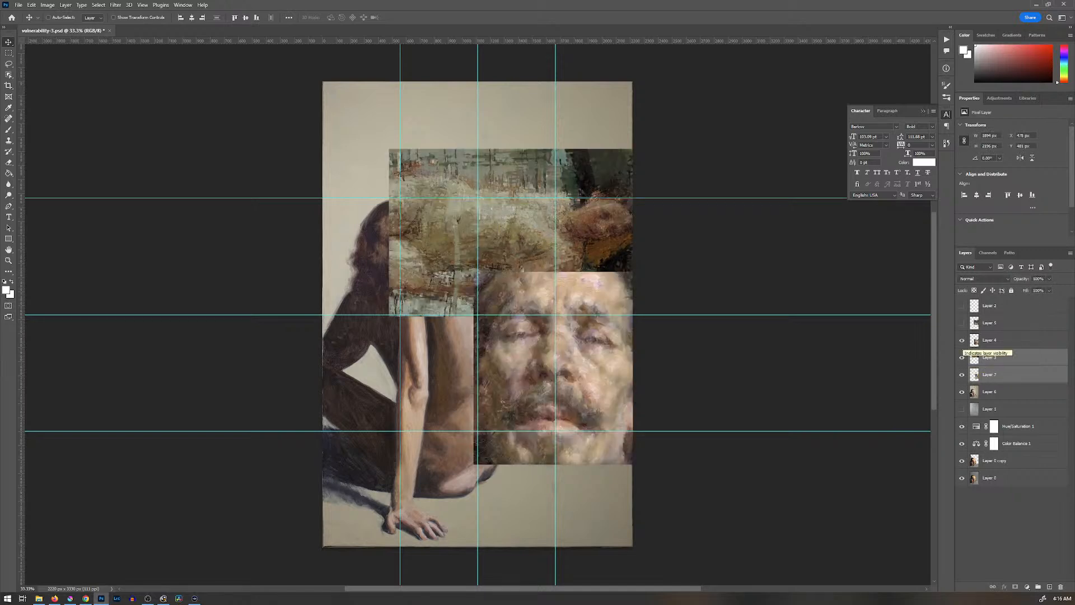
{"action": "left_click", "coordinate": [962, 323]}
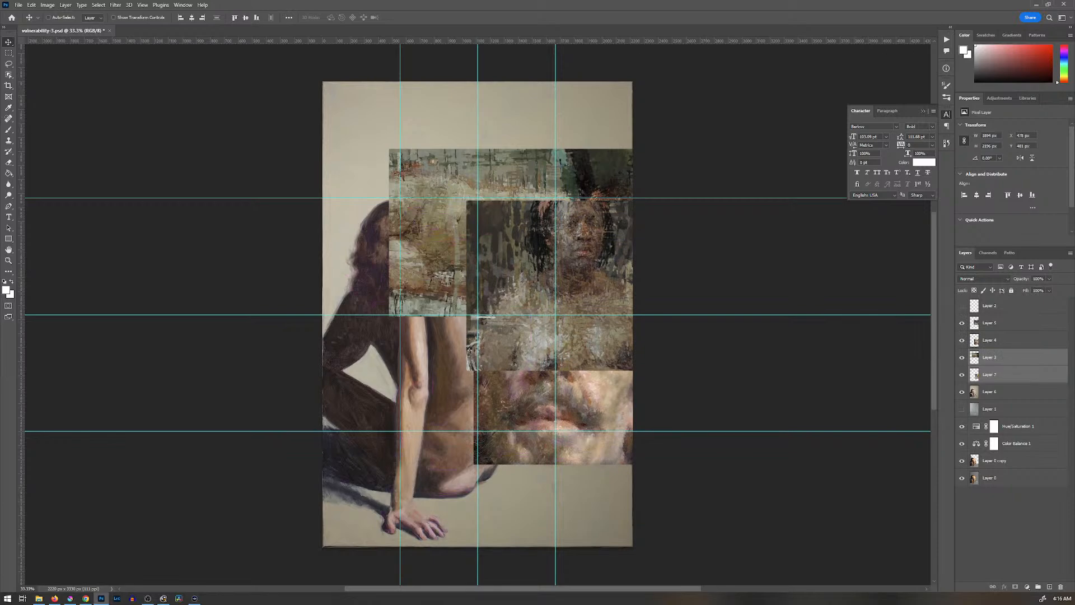
{"action": "left_click", "coordinate": [962, 323]}
{"action": "left_click", "coordinate": [962, 323]}
{"action": "left_click", "coordinate": [962, 323]}
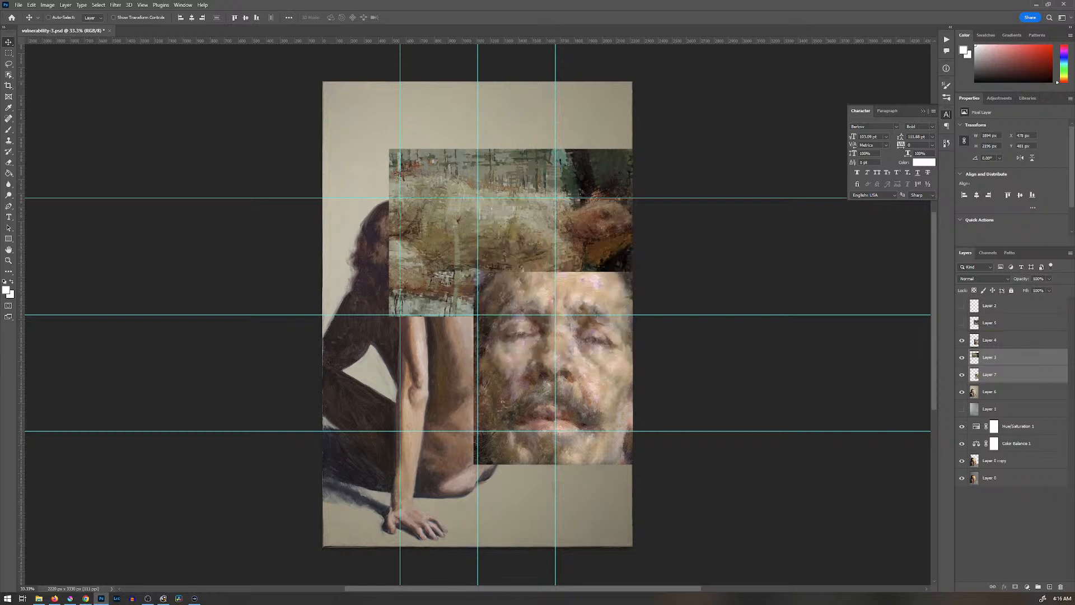
Step: Hide the close-up face, reclining-figure and colourful seated-man inspiration layers to view the painted figure alone
{"action": "left_click", "coordinate": [1008, 340]}
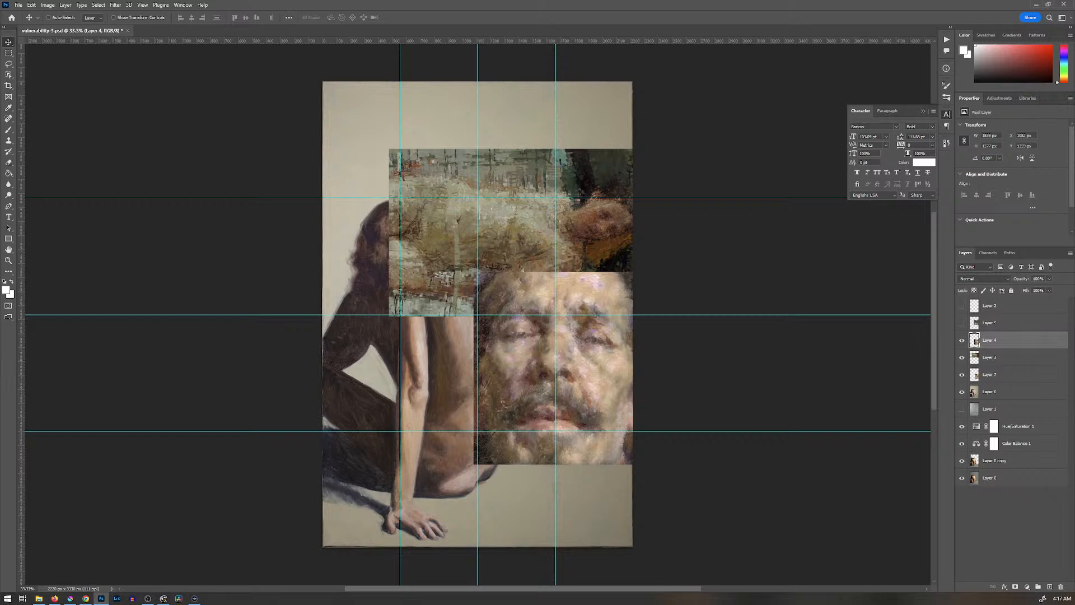
{"action": "key", "text": "alt+Tab"}
{"action": "key", "text": "alt+Tab"}
{"action": "key", "text": "ctrl+comma"}
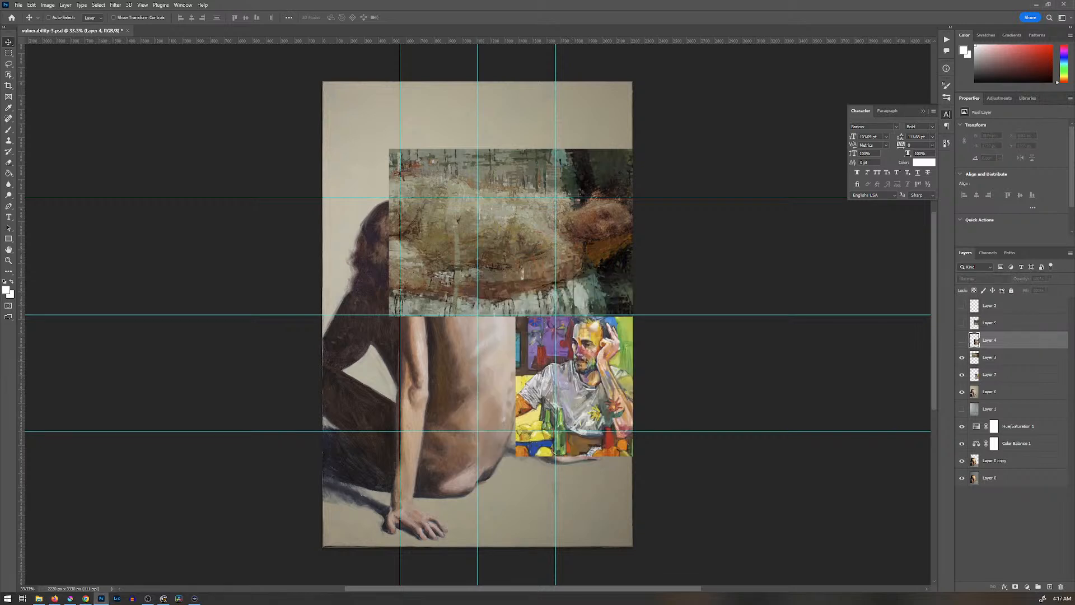
{"action": "left_click", "coordinate": [962, 357]}
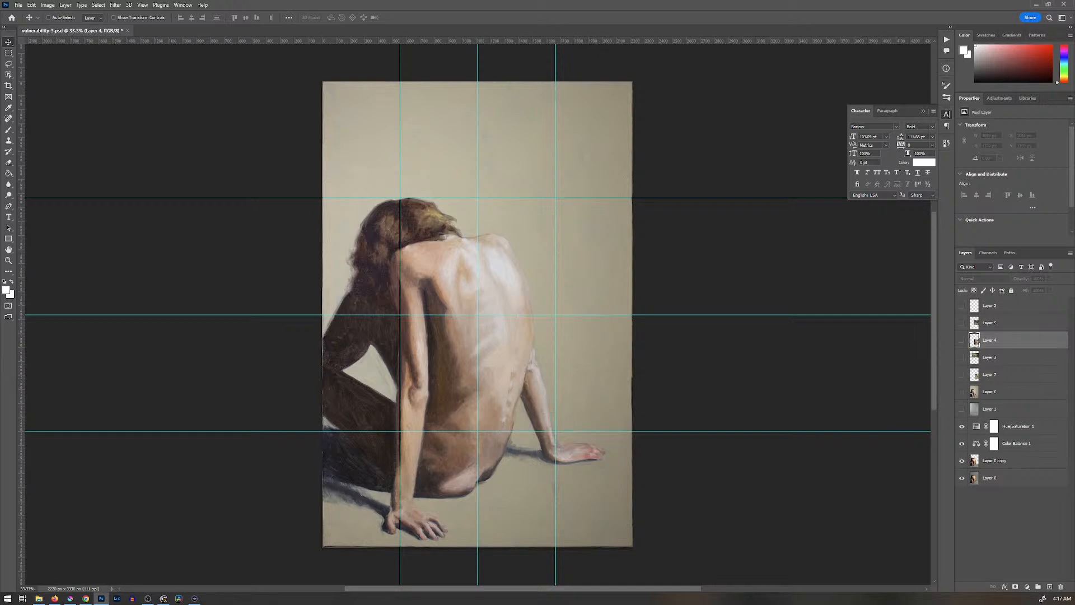
Step: Compare the pencil underdrawing on Layer 1 with the reference photo, then close Photoshop without saving the changes
{"action": "left_click", "coordinate": [962, 409]}
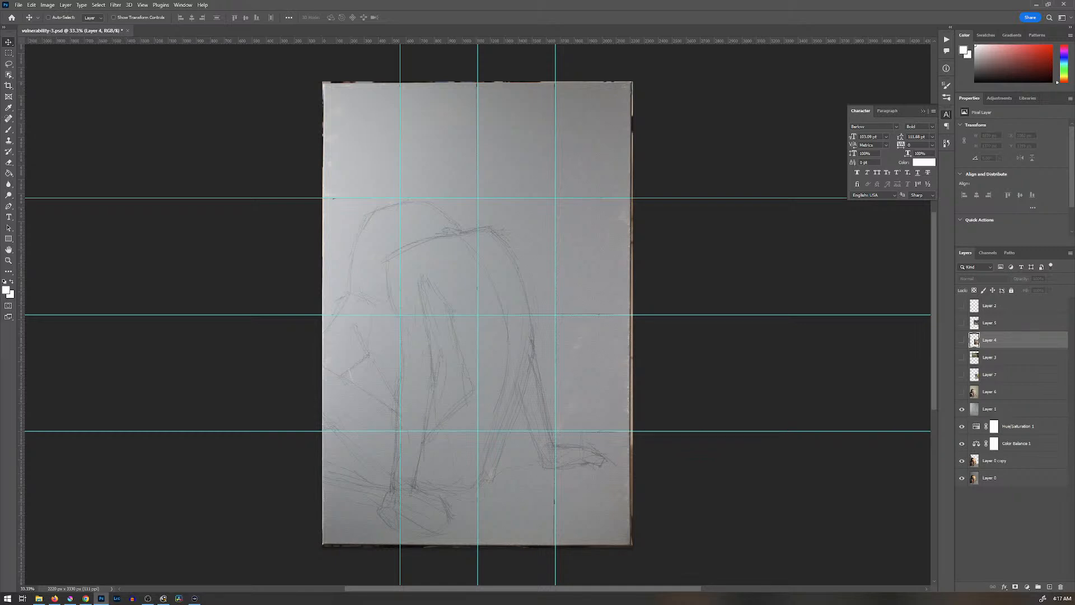
{"action": "left_click", "coordinate": [962, 408]}
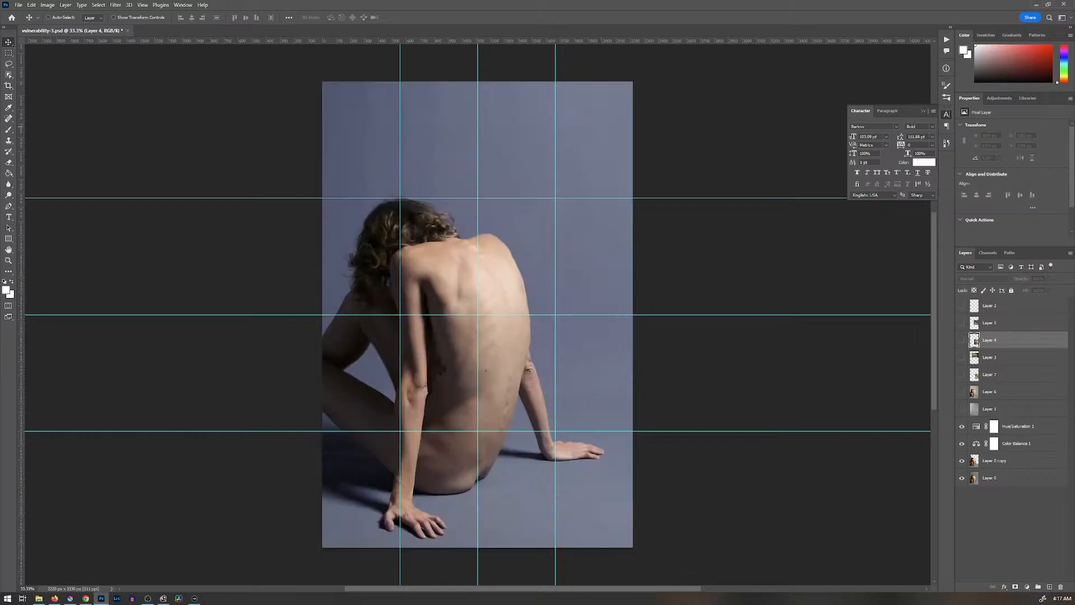
{"action": "left_click", "coordinate": [1063, 4]}
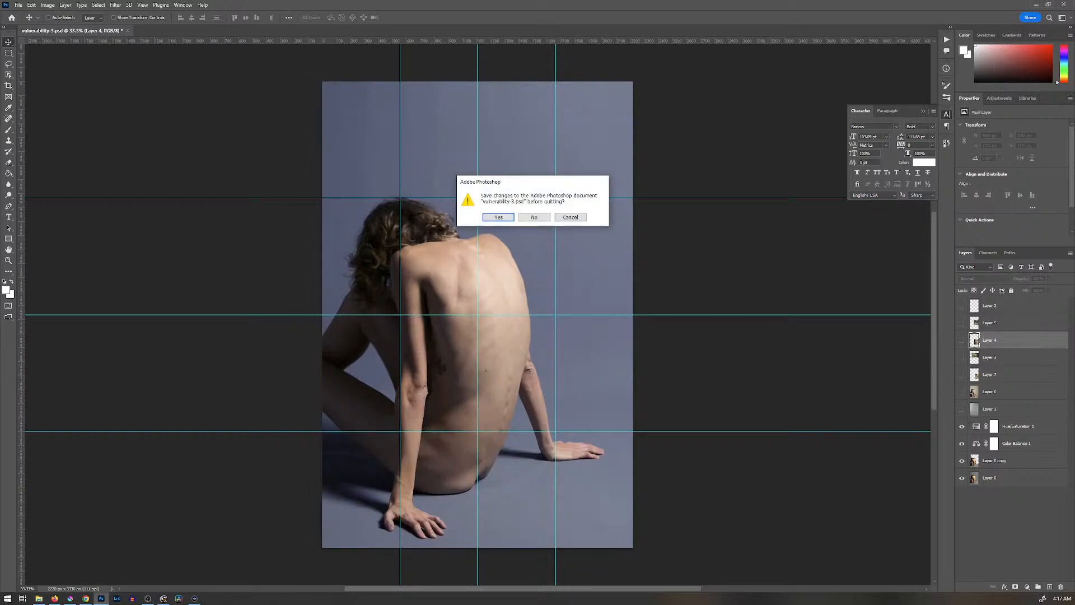
{"action": "left_click", "coordinate": [535, 217]}
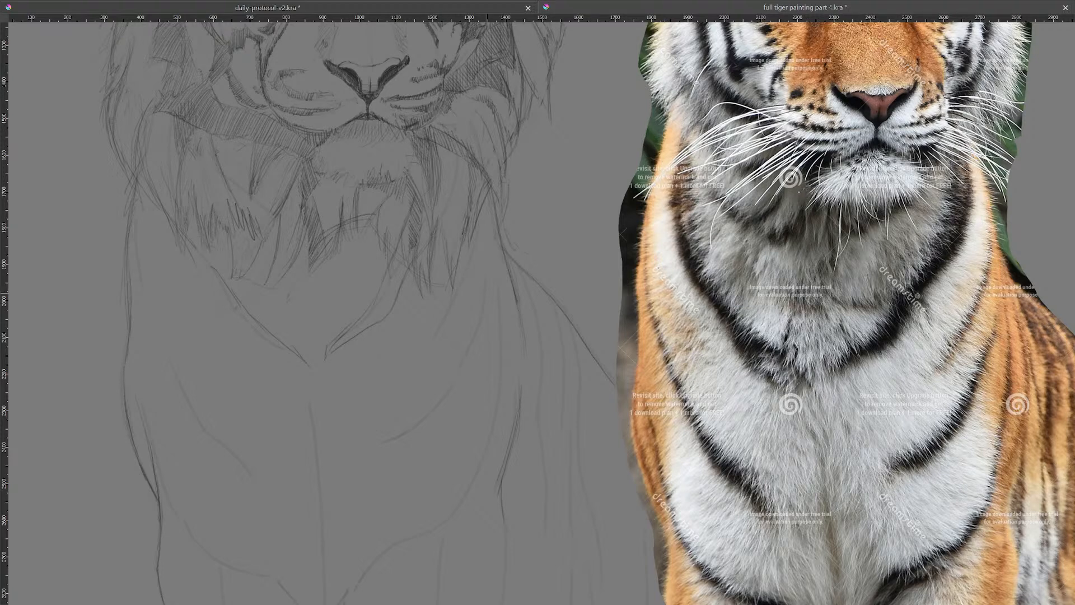
Step: Sketch the lower edge of the V-shaped stripe under the neck fur in the full tiger painting part 4 document in Krita
{"action": "left_click_drag", "start_coordinate": [544, 223], "coordinate": [548, 260]}
{"action": "key", "text": "ctrl+z"}
{"action": "left_click_drag", "start_coordinate": [388, 374], "coordinate": [393, 300]}
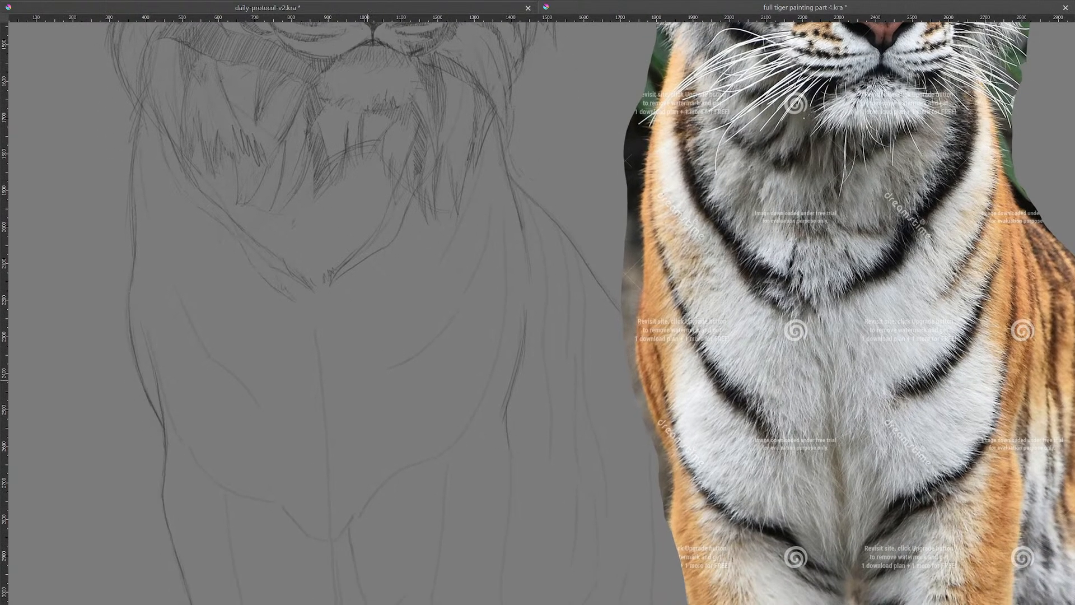
Step: Show the standing-tiger Background reference layer and move that photo up over the large tiger reference's lower face and neck
{"action": "key", "text": "Tab"}
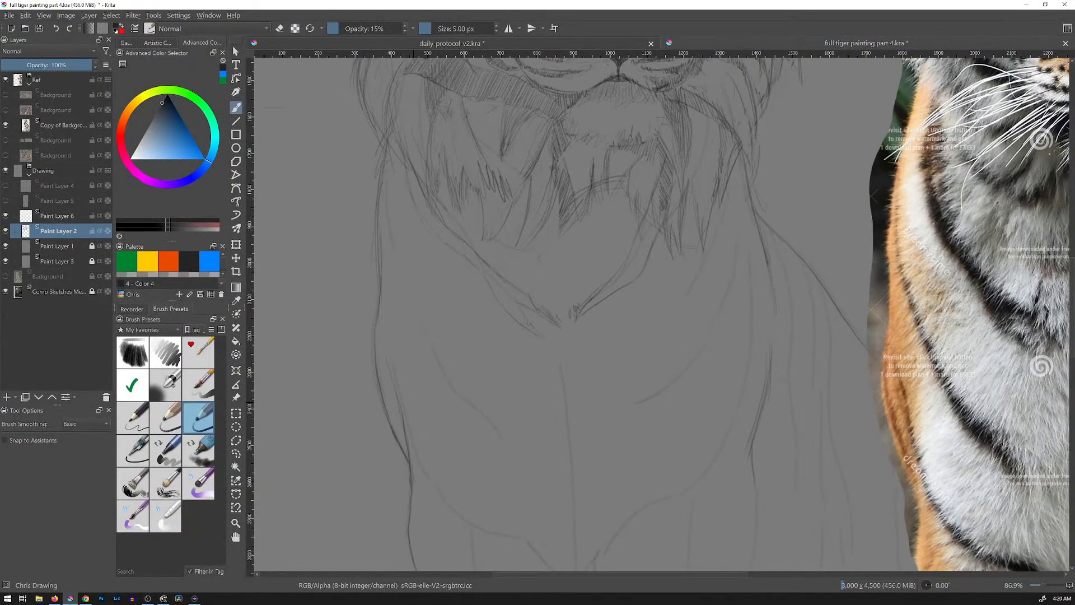
{"action": "left_click", "coordinate": [6, 94]}
{"action": "left_click", "coordinate": [57, 94]}
{"action": "key", "text": "ctrl+minus"}
{"action": "key", "text": "ctrl+minus"}
{"action": "key", "text": "ctrl+minus"}
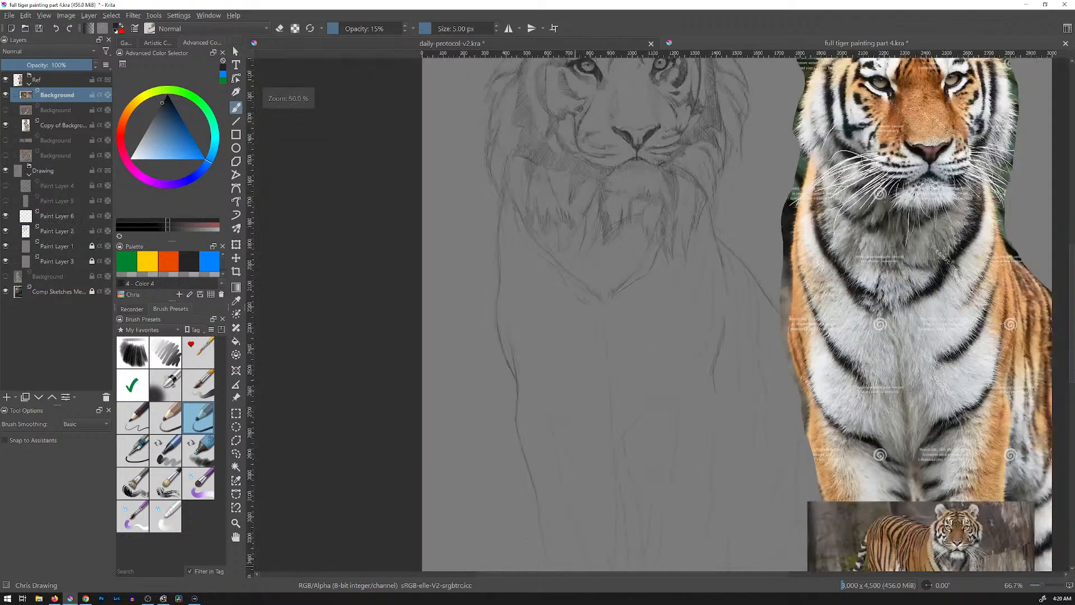
{"action": "key", "text": "t"}
{"action": "left_click_drag", "start_coordinate": [834, 498], "coordinate": [823, 221]}
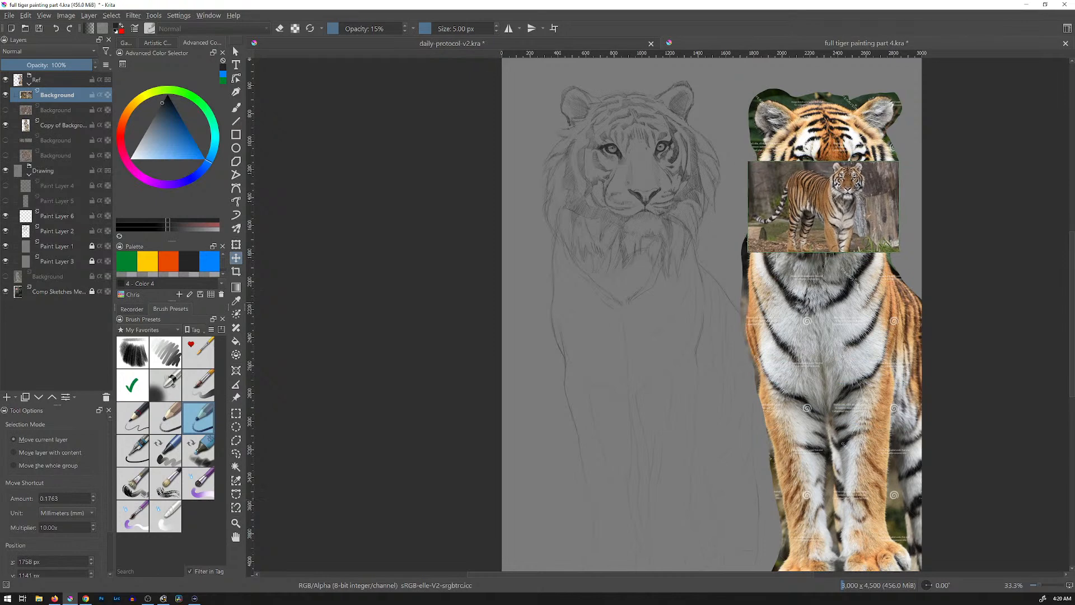
{"action": "left_click_drag", "start_coordinate": [441, 306], "coordinate": [441, 358]}
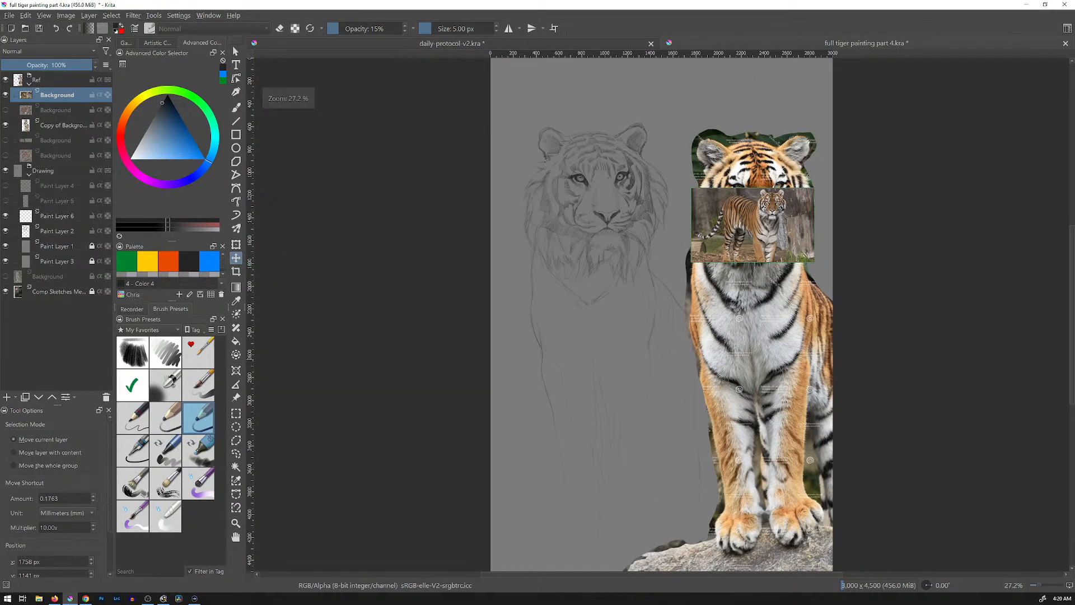
Step: Return to the canvas-only view and outline the long curved stripe on the left side of the tiger's chest
{"action": "key", "text": "1"}
{"action": "left_click_drag", "start_coordinate": [651, 200], "coordinate": [693, 245]}
{"action": "key", "text": "Tab"}
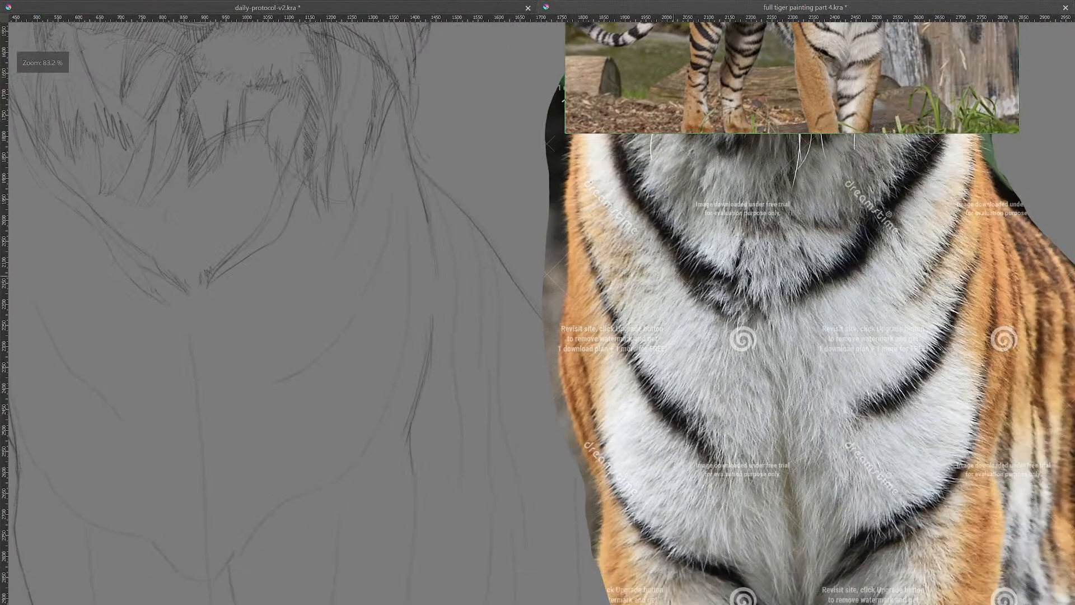
{"action": "left_click_drag", "start_coordinate": [736, 84], "coordinate": [679, 104]}
{"action": "mouse_move", "coordinate": [457, 314]}
{"action": "left_mouse_down"}
{"action": "mouse_move", "coordinate": [554, 325]}
{"action": "mouse_move", "coordinate": [570, 311]}
{"action": "left_mouse_up"}
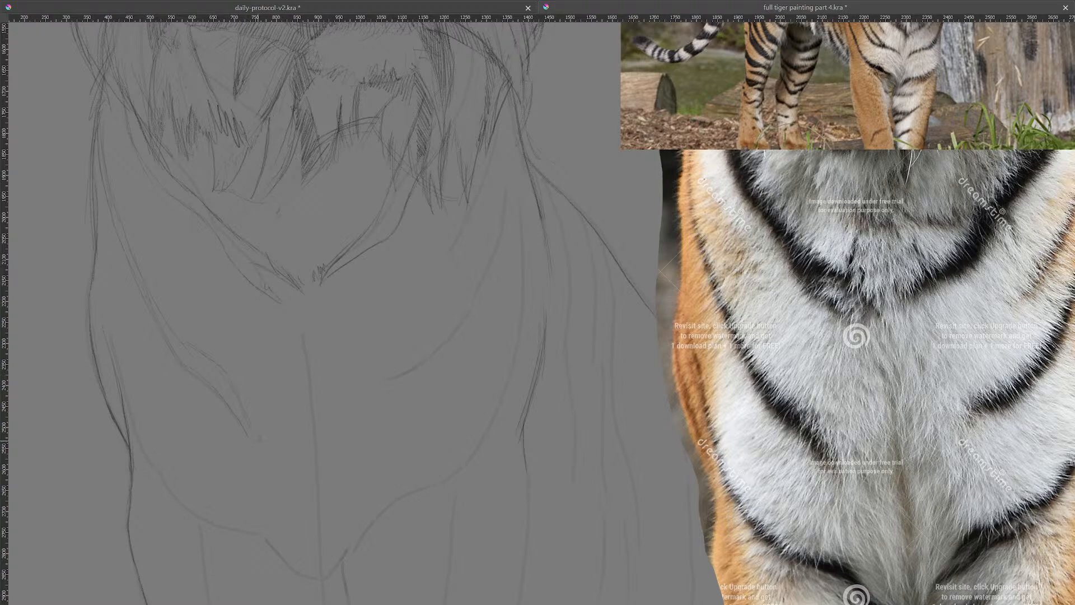
Step: Outline the short upper stripe and the long curved stripe on the right side of the tiger's chest
{"action": "left_click_drag", "start_coordinate": [569, 372], "coordinate": [504, 357]}
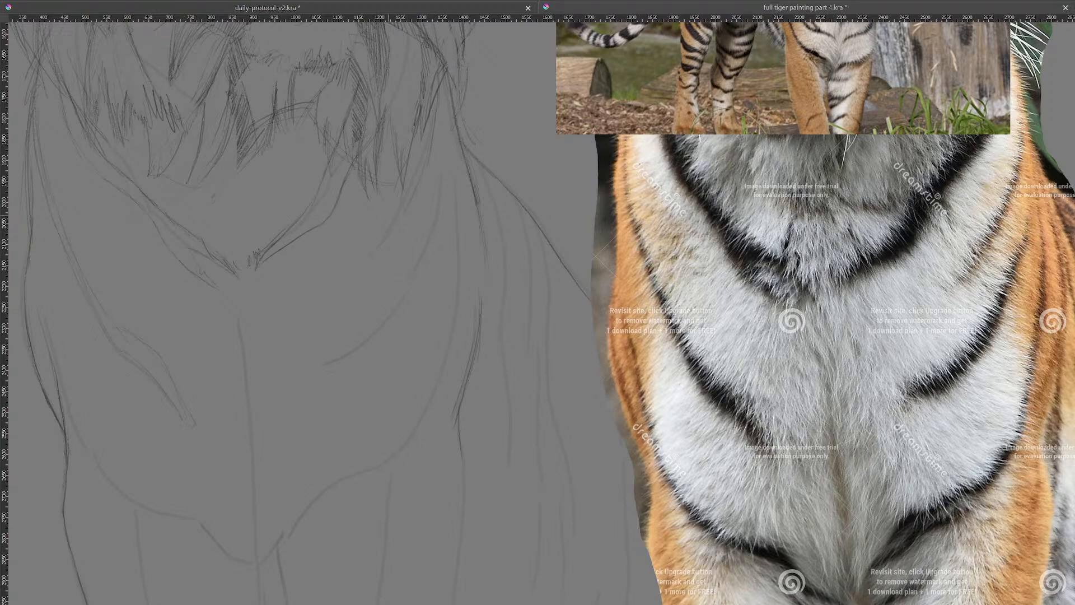
{"action": "left_click_drag", "start_coordinate": [421, 146], "coordinate": [414, 172]}
{"action": "left_click_drag", "start_coordinate": [448, 131], "coordinate": [447, 175]}
{"action": "left_click_drag", "start_coordinate": [416, 252], "coordinate": [404, 280]}
{"action": "key", "text": "ctrl+z"}
{"action": "left_click_drag", "start_coordinate": [383, 323], "coordinate": [344, 361]}
Step: Darken the right chest contour and trace its lower stripe down to the inner foreleg
{"action": "mouse_move", "coordinate": [457, 363]}
{"action": "left_mouse_down"}
{"action": "mouse_move", "coordinate": [458, 285]}
{"action": "mouse_move", "coordinate": [441, 303]}
{"action": "left_mouse_up"}
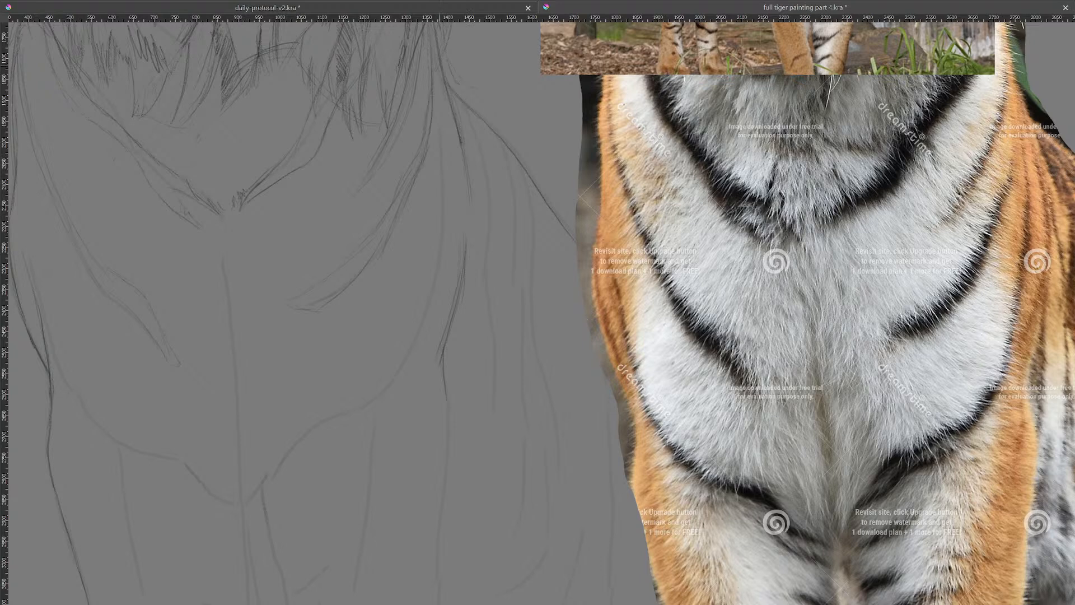
{"action": "left_click_drag", "start_coordinate": [441, 90], "coordinate": [443, 231]}
{"action": "left_click_drag", "start_coordinate": [443, 123], "coordinate": [444, 158]}
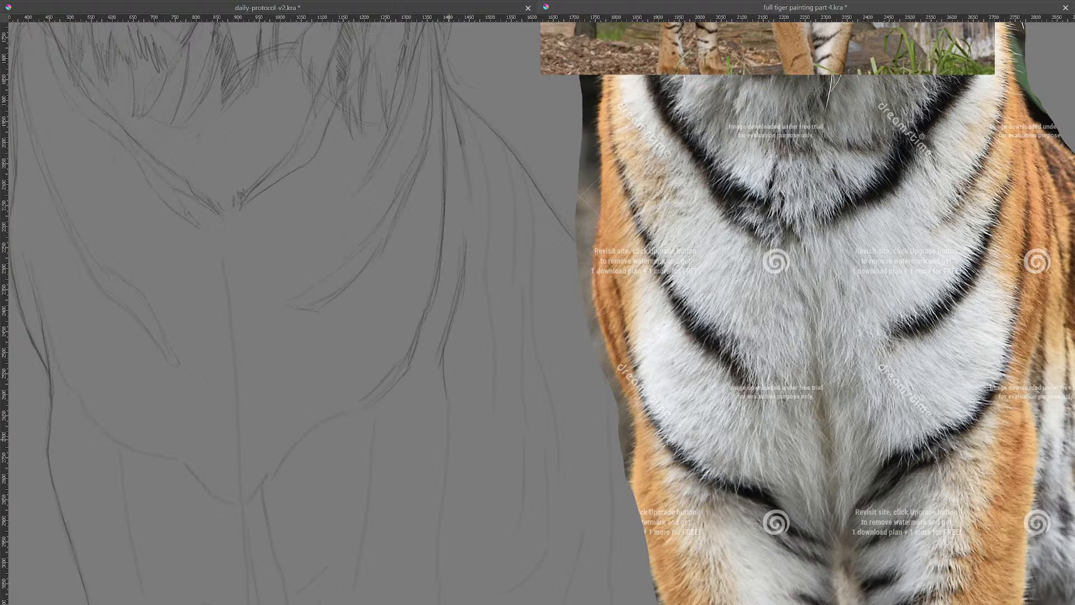
{"action": "left_click_drag", "start_coordinate": [453, 486], "coordinate": [483, 372]}
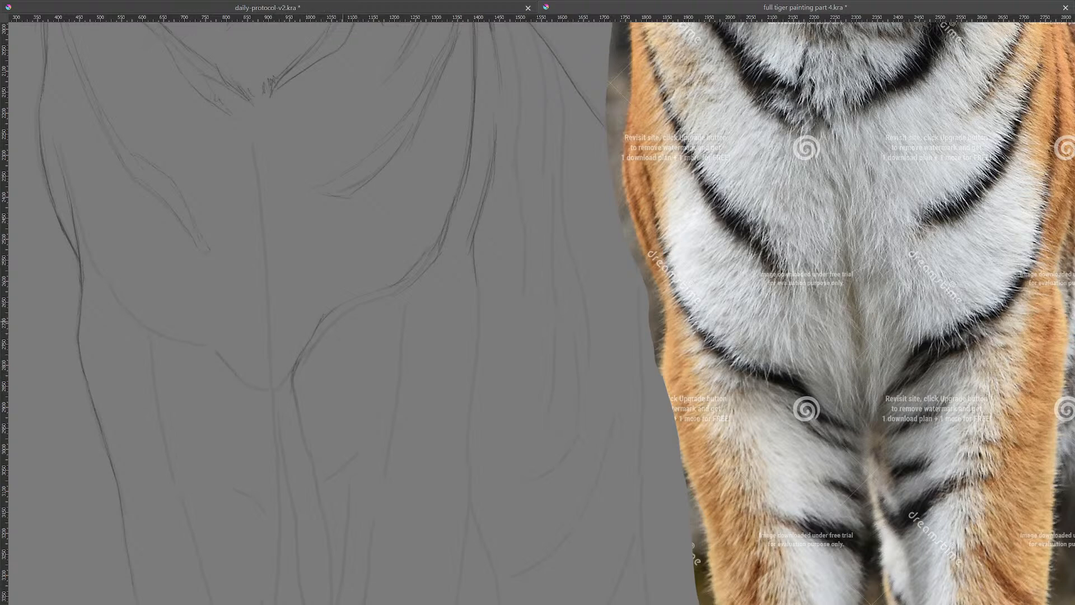
{"action": "left_click_drag", "start_coordinate": [324, 339], "coordinate": [340, 326]}
Step: Darken the left chest contour with its lower stripe and strengthen the centre line down between the forelegs
{"action": "left_click_drag", "start_coordinate": [360, 387], "coordinate": [396, 368]}
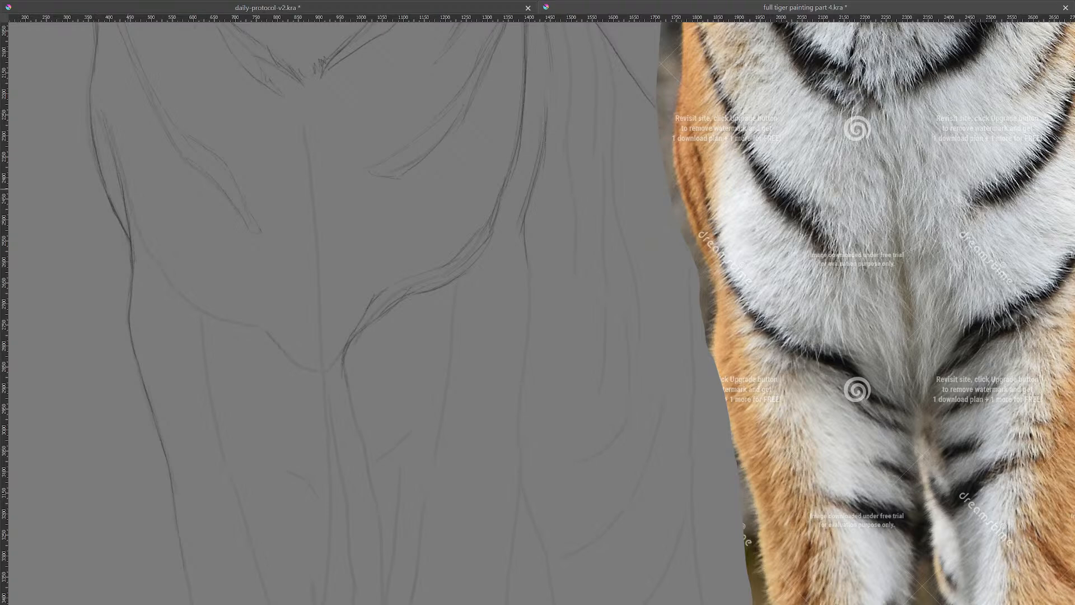
{"action": "left_click_drag", "start_coordinate": [131, 205], "coordinate": [151, 259]}
{"action": "left_click_drag", "start_coordinate": [163, 265], "coordinate": [196, 300]}
{"action": "left_click_drag", "start_coordinate": [267, 345], "coordinate": [311, 368]}
{"action": "left_click_drag", "start_coordinate": [269, 360], "coordinate": [320, 389]}
{"action": "left_click_drag", "start_coordinate": [322, 399], "coordinate": [327, 526]}
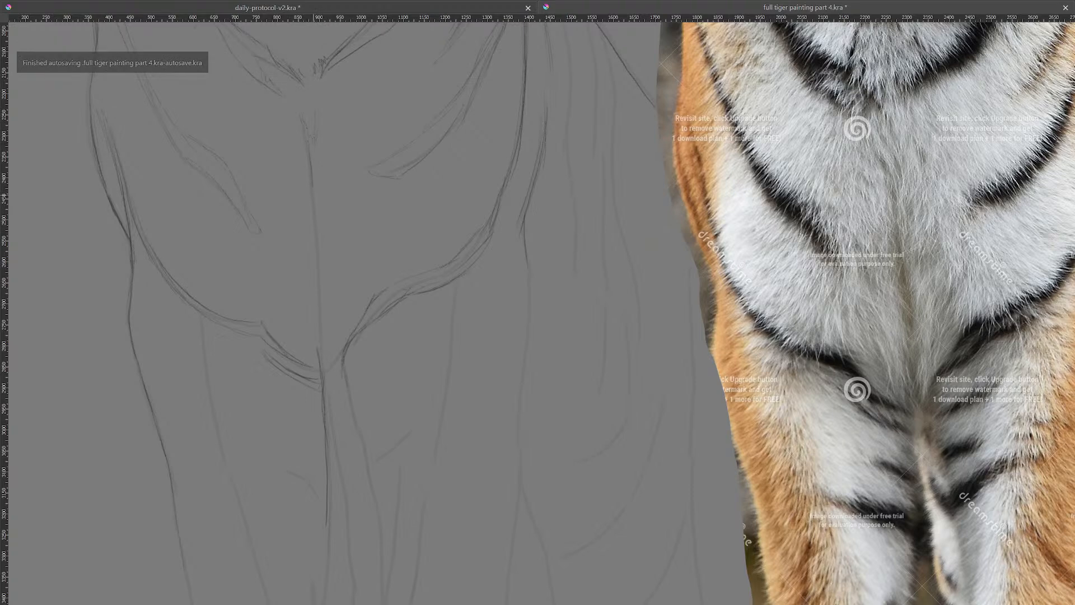
{"action": "left_click_drag", "start_coordinate": [313, 250], "coordinate": [323, 335]}
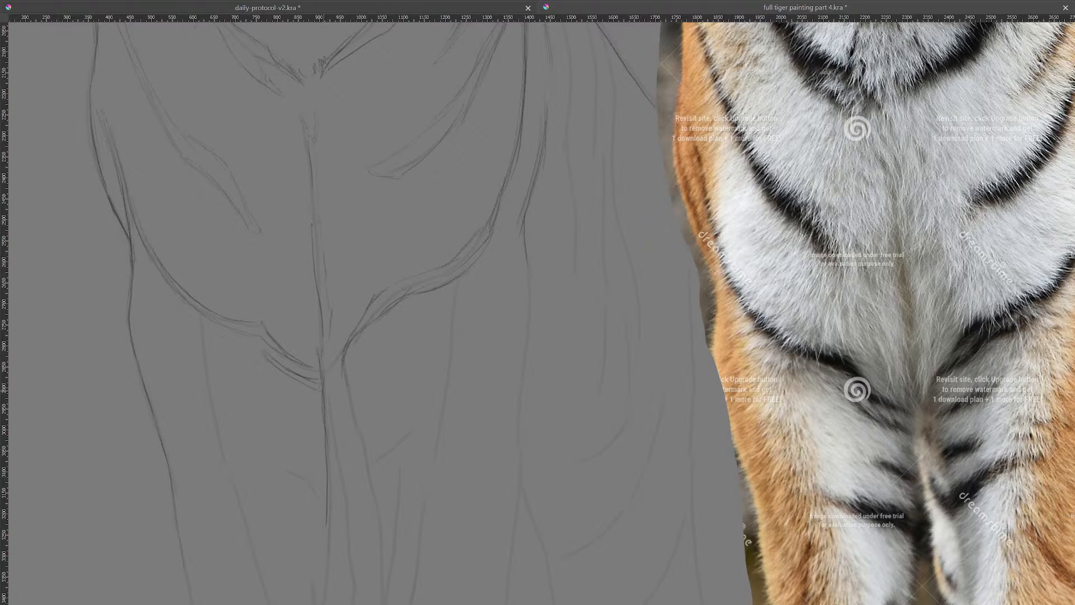
Step: Shade the right arm of the V-shaped neck stripe with short hatching strokes
{"action": "mouse_move", "coordinate": [496, 185]}
{"action": "left_mouse_down"}
{"action": "mouse_move", "coordinate": [504, 268]}
{"action": "mouse_move", "coordinate": [556, 422]}
{"action": "left_mouse_up"}
{"action": "left_click_drag", "start_coordinate": [538, 313], "coordinate": [472, 334]}
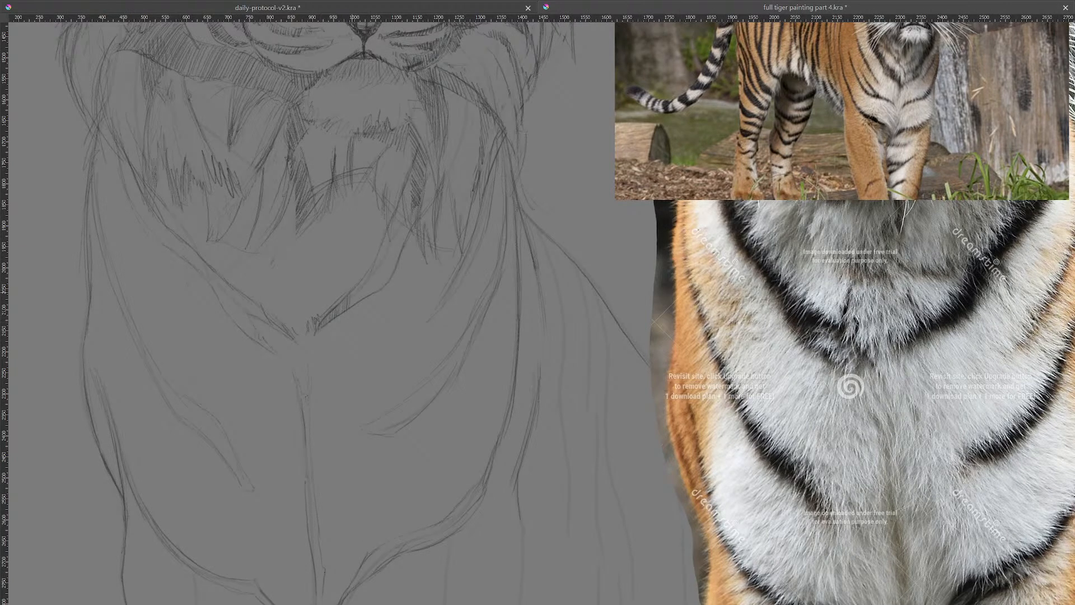
{"action": "left_click_drag", "start_coordinate": [352, 306], "coordinate": [356, 287]}
{"action": "left_click_drag", "start_coordinate": [371, 296], "coordinate": [370, 270]}
{"action": "left_click_drag", "start_coordinate": [384, 286], "coordinate": [382, 254]}
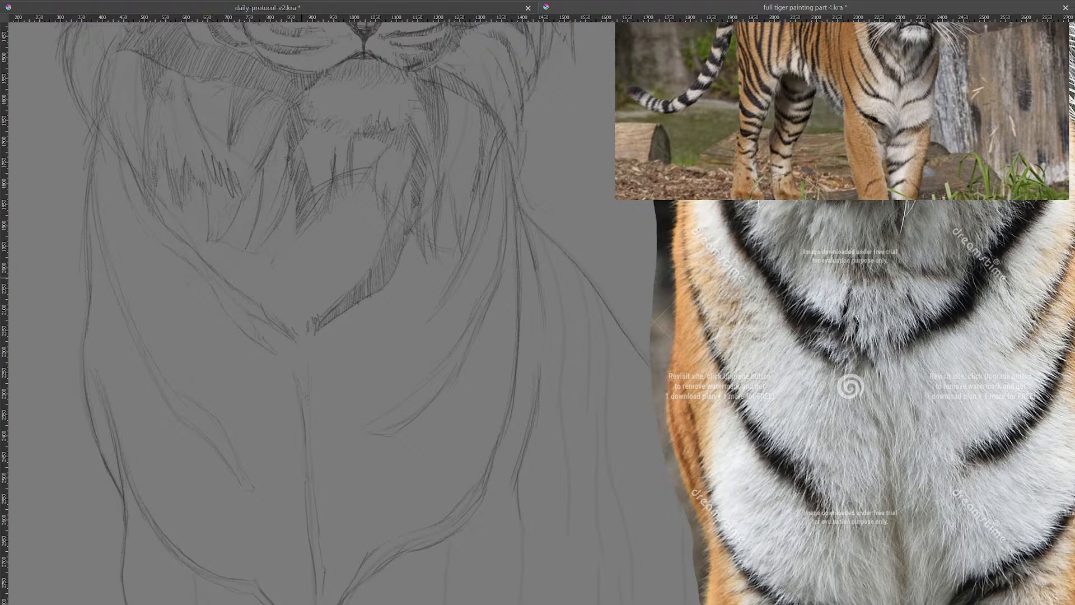
Step: Hatch the left arm of the V-shaped neck stripe and the long stripe on the left side of the chest
{"action": "left_click_drag", "start_coordinate": [384, 276], "coordinate": [396, 273]}
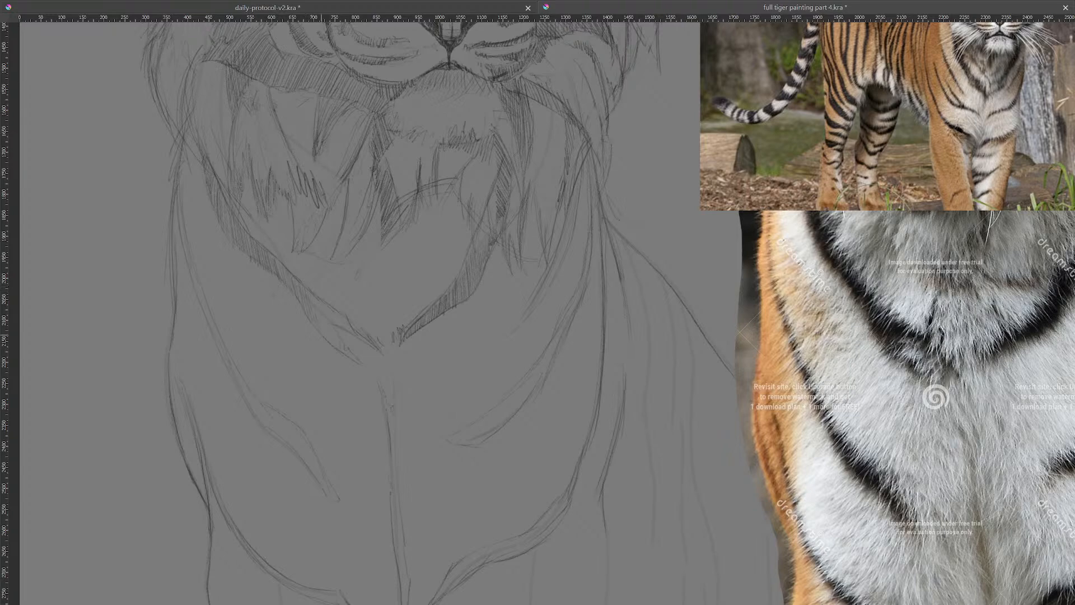
{"action": "left_click_drag", "start_coordinate": [330, 324], "coordinate": [338, 349]}
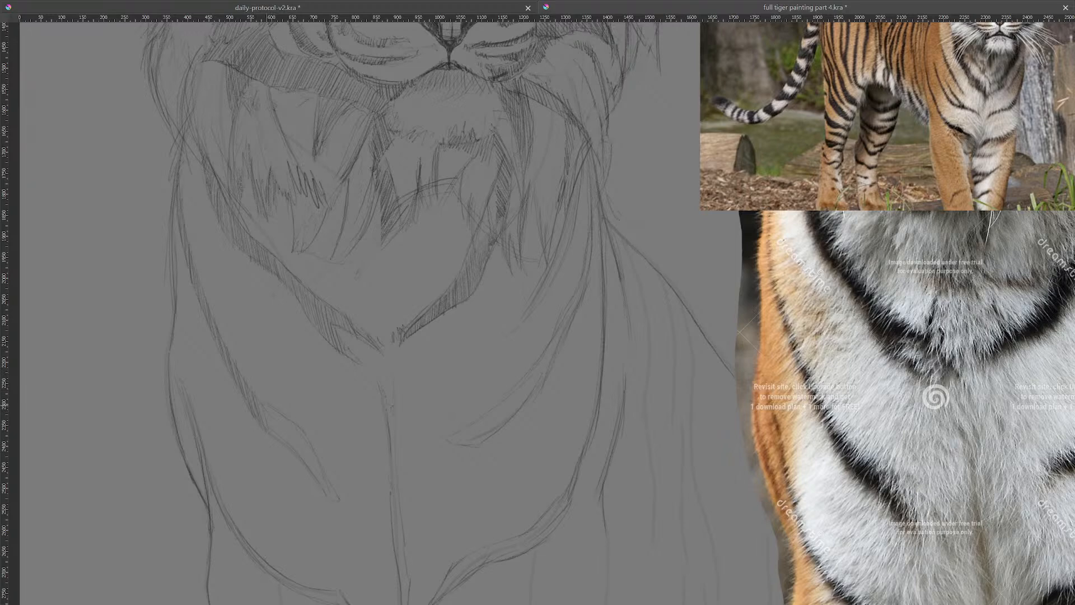
{"action": "scroll", "coordinate": [277, 396], "scroll_direction": "down", "scroll_amount": 3}
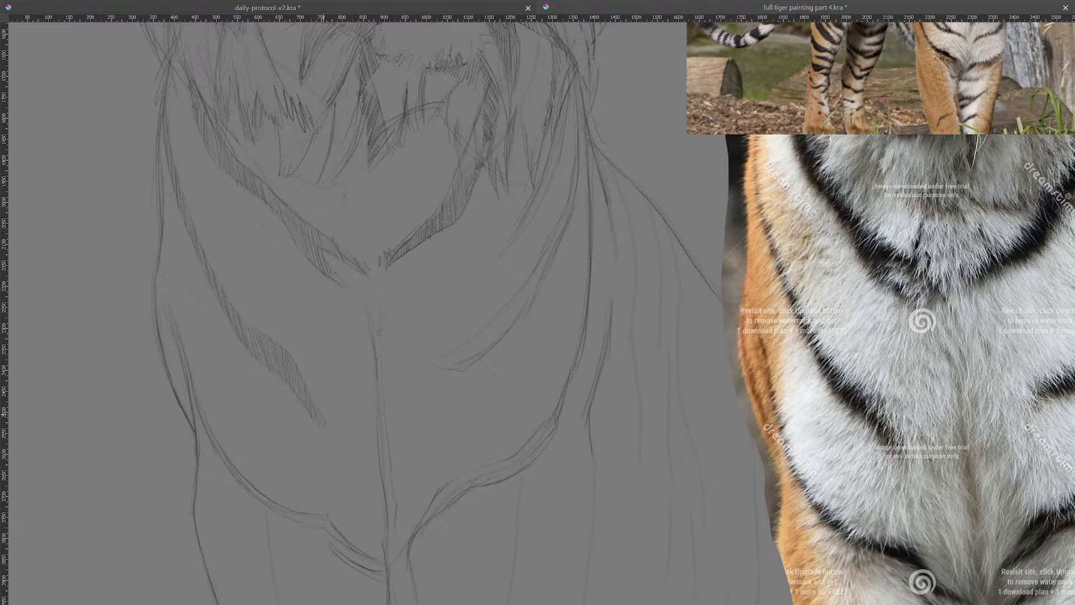
Step: Fill the short upper stripe and the long curved stripe on the right side of the chest with hatching
{"action": "left_click_drag", "start_coordinate": [618, 233], "coordinate": [453, 257]}
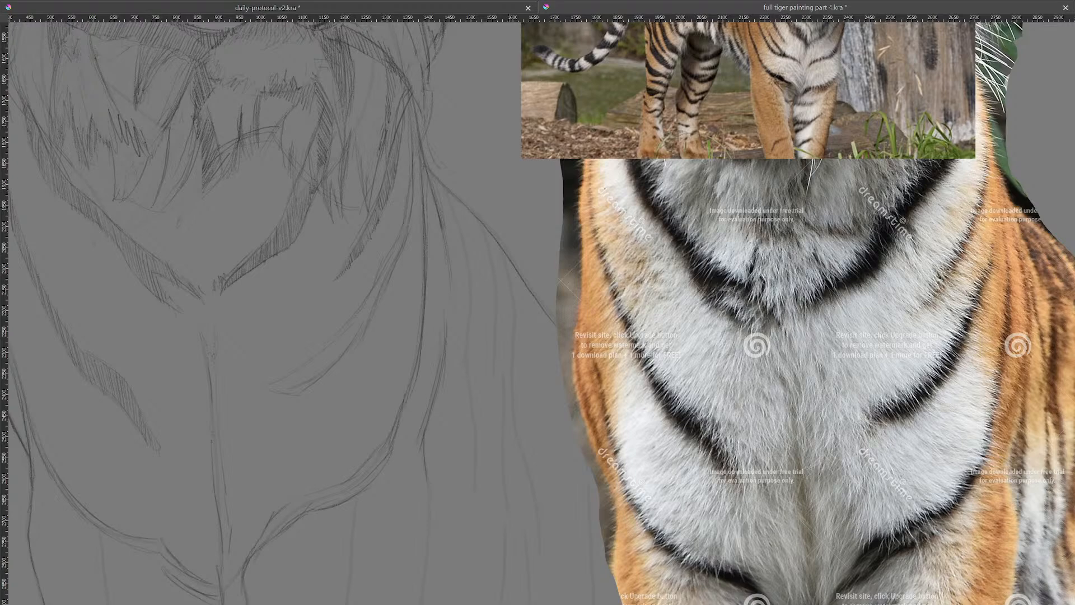
{"action": "scroll", "coordinate": [631, 225], "scroll_direction": "down", "scroll_amount": 6}
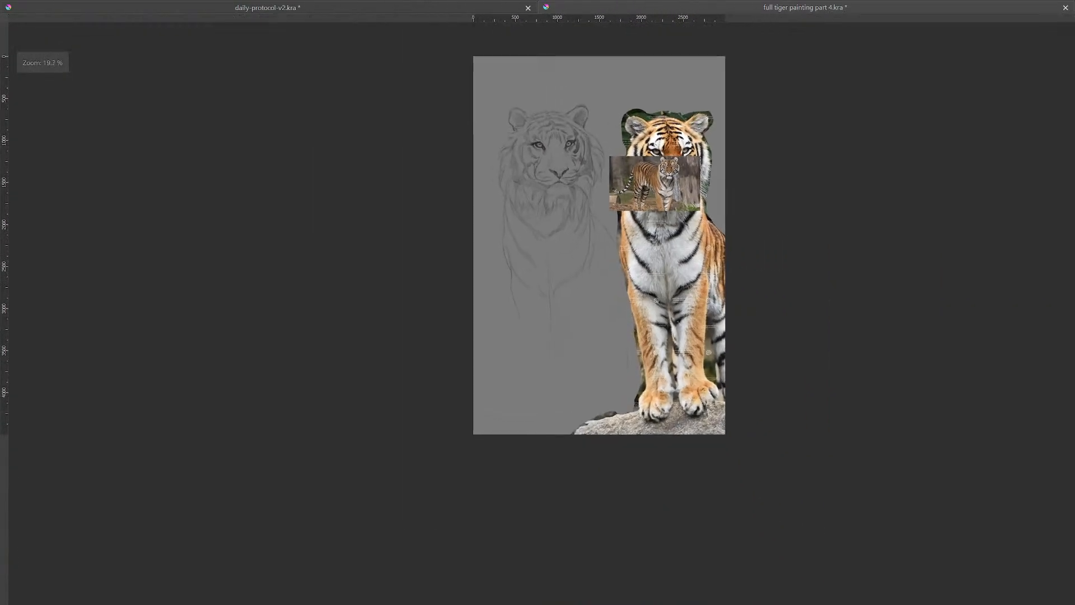
{"action": "scroll", "coordinate": [632, 224], "scroll_direction": "up", "scroll_amount": 1}
{"action": "scroll", "coordinate": [632, 225], "scroll_direction": "up", "scroll_amount": 5}
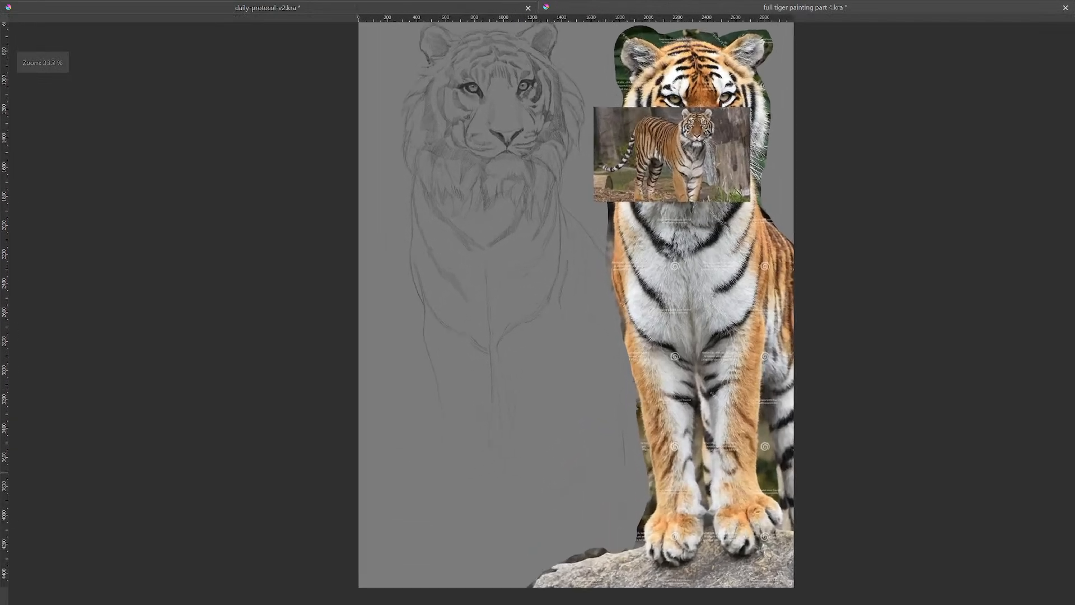
{"action": "scroll", "coordinate": [631, 225], "scroll_direction": "up", "scroll_amount": 2}
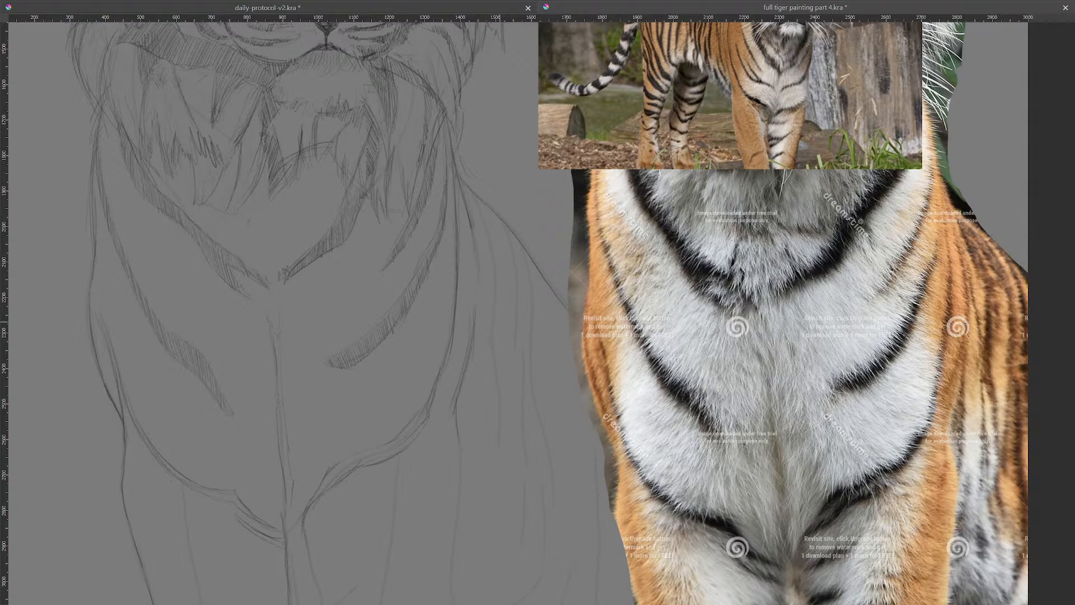
Step: Hatch the stripes curving along the lower edge of the chest on both sides
{"action": "left_click_drag", "start_coordinate": [489, 240], "coordinate": [495, 153]}
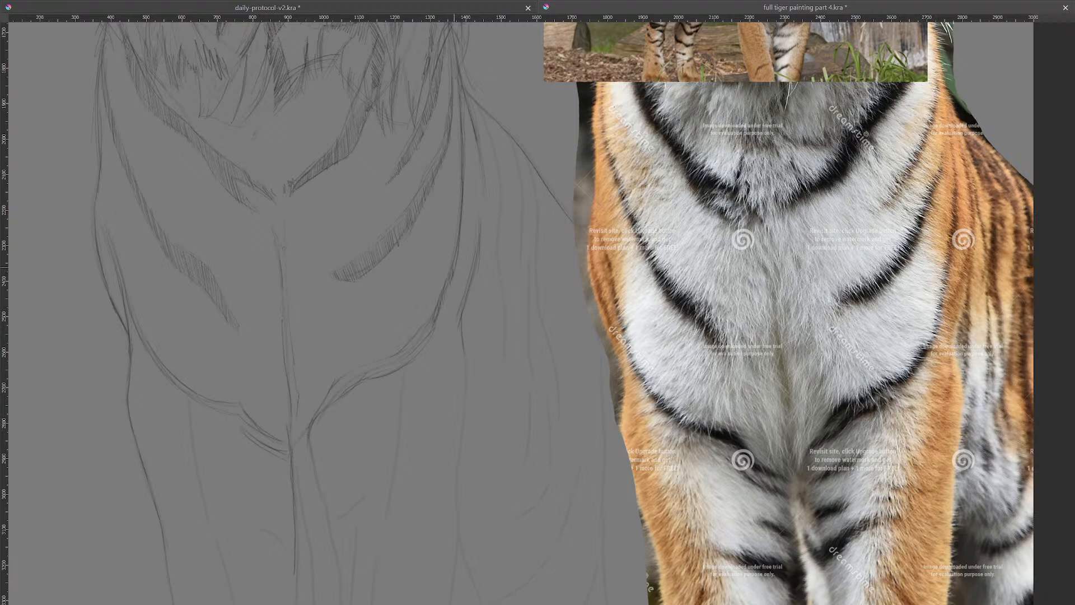
{"action": "left_click_drag", "start_coordinate": [481, 328], "coordinate": [497, 214]}
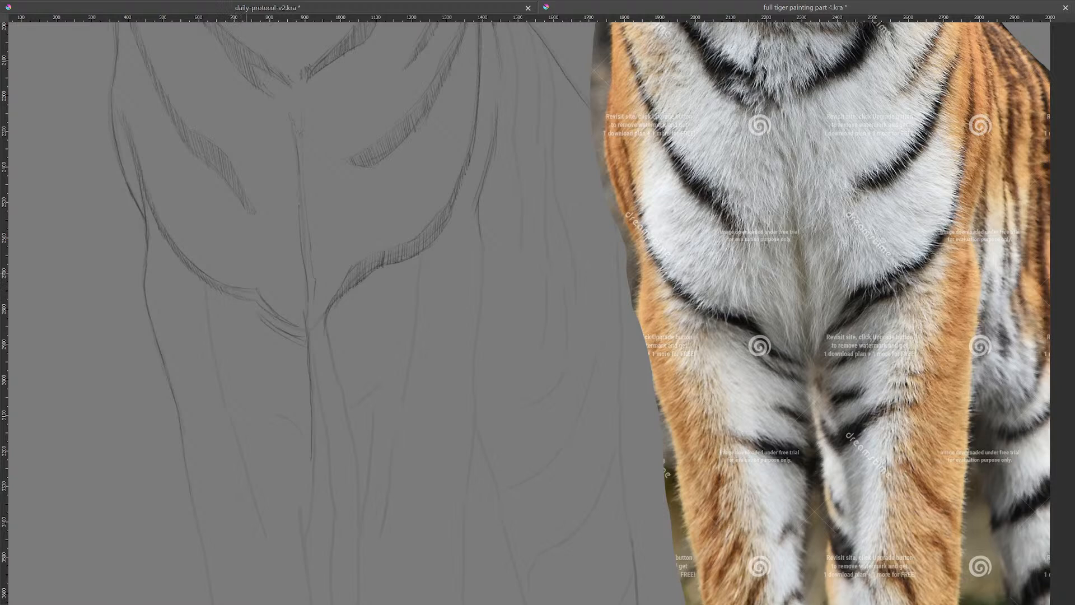
{"action": "left_click_drag", "start_coordinate": [258, 297], "coordinate": [268, 310]}
Step: Darken the outer contour of the right foreleg from the shoulder downward
{"action": "left_click_drag", "start_coordinate": [480, 203], "coordinate": [479, 225]}
{"action": "left_click_drag", "start_coordinate": [483, 280], "coordinate": [466, 497]}
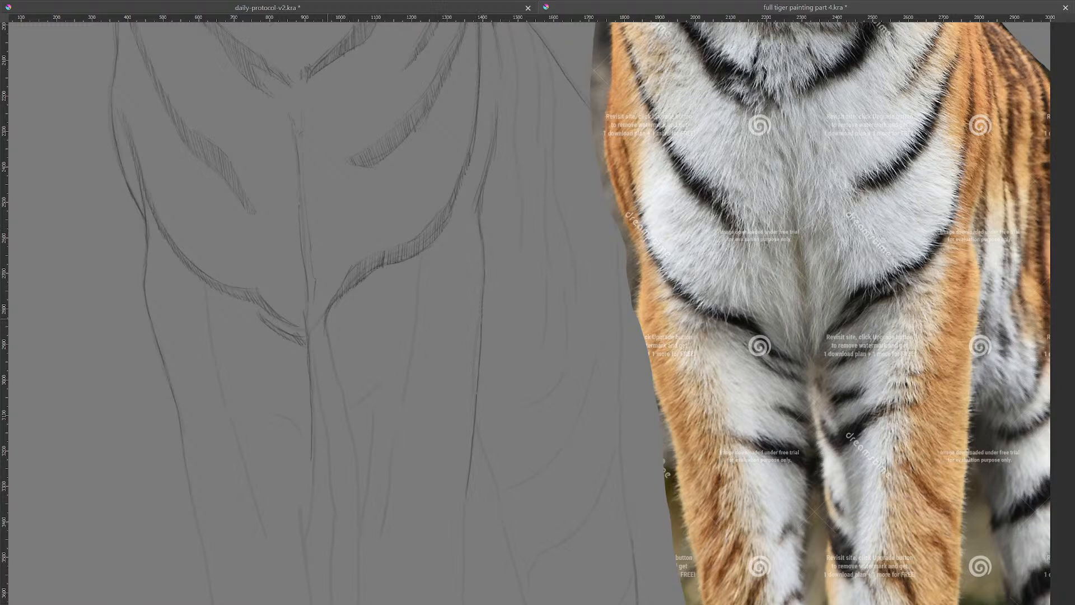
{"action": "left_click_drag", "start_coordinate": [360, 474], "coordinate": [363, 503]}
Step: Open the Paintings gallery on the artist's website in Firefox and find the Vulnerability Three painting
{"action": "left_click_drag", "start_coordinate": [559, 33], "coordinate": [516, 148]}
{"action": "left_click_drag", "start_coordinate": [621, 1], "coordinate": [458, 38]}
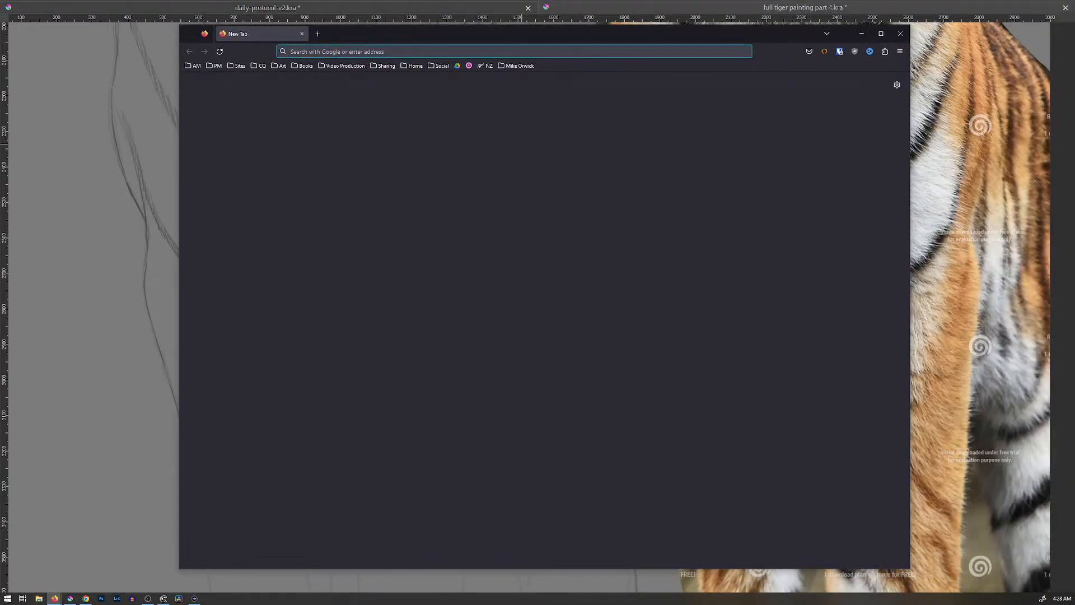
{"action": "type", "text": "chrisbeaven.com"}
{"action": "key", "text": "Return"}
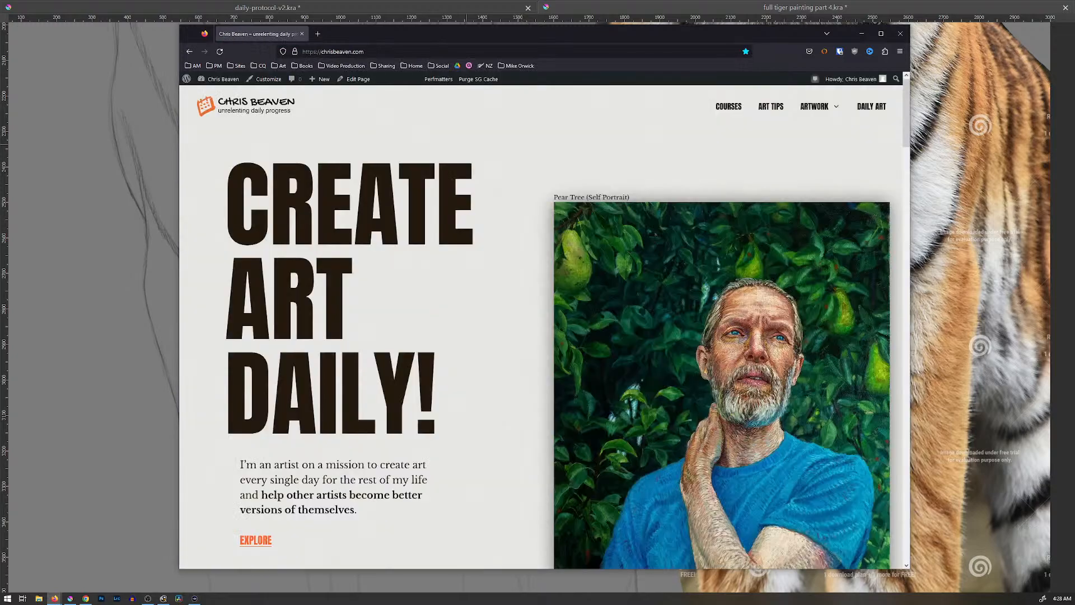
{"action": "mouse_move", "coordinate": [814, 107]}
{"action": "left_click", "coordinate": [816, 133]}
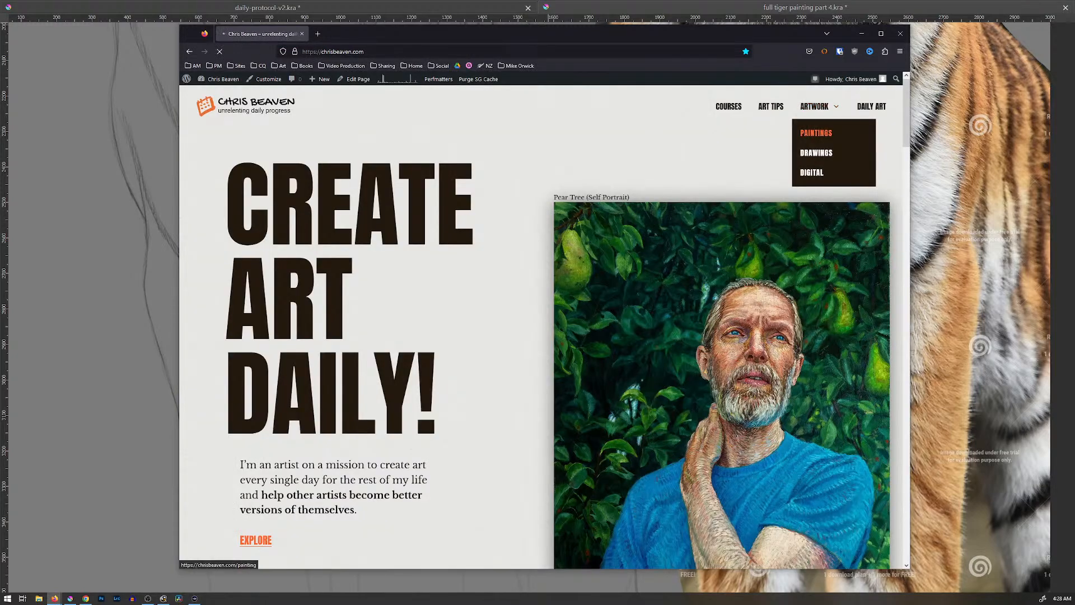
{"action": "scroll", "coordinate": [784, 546], "scroll_direction": "down", "scroll_amount": 15}
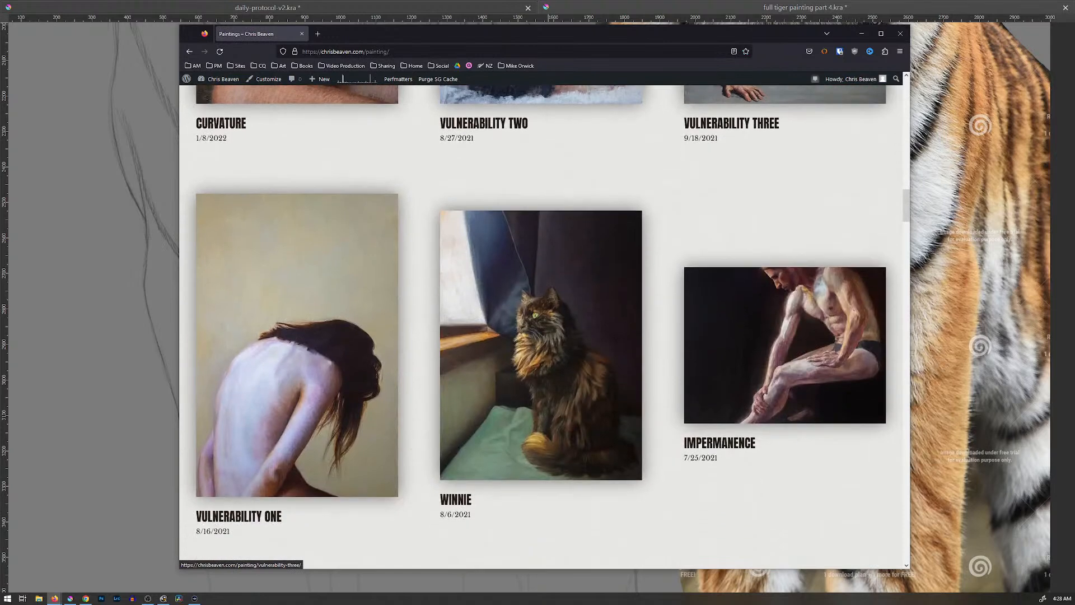
{"action": "scroll", "coordinate": [784, 546], "scroll_direction": "up", "scroll_amount": 2}
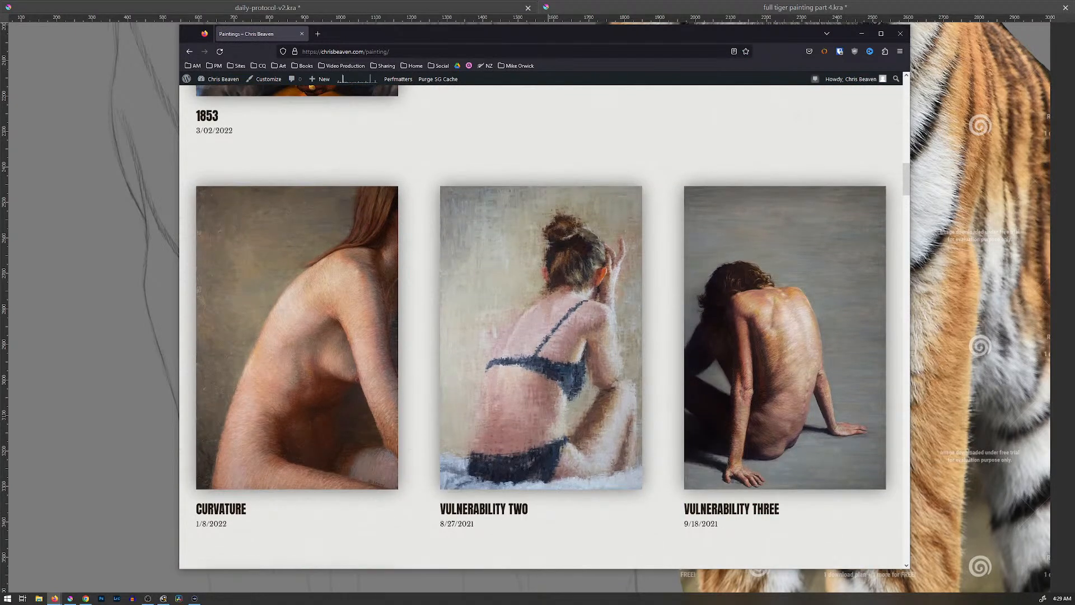
Step: Open the Vulnerability Three painting's page, and open the site's Drawings gallery in a new tab
{"action": "left_click", "coordinate": [784, 337]}
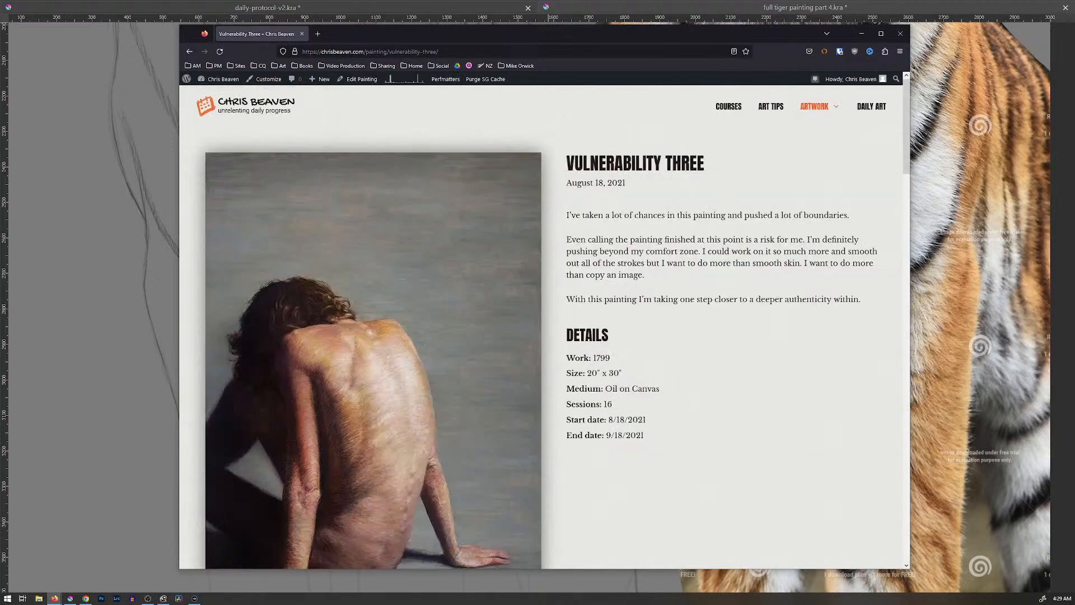
{"action": "mouse_move", "coordinate": [815, 106]}
{"action": "right_click", "coordinate": [821, 152]}
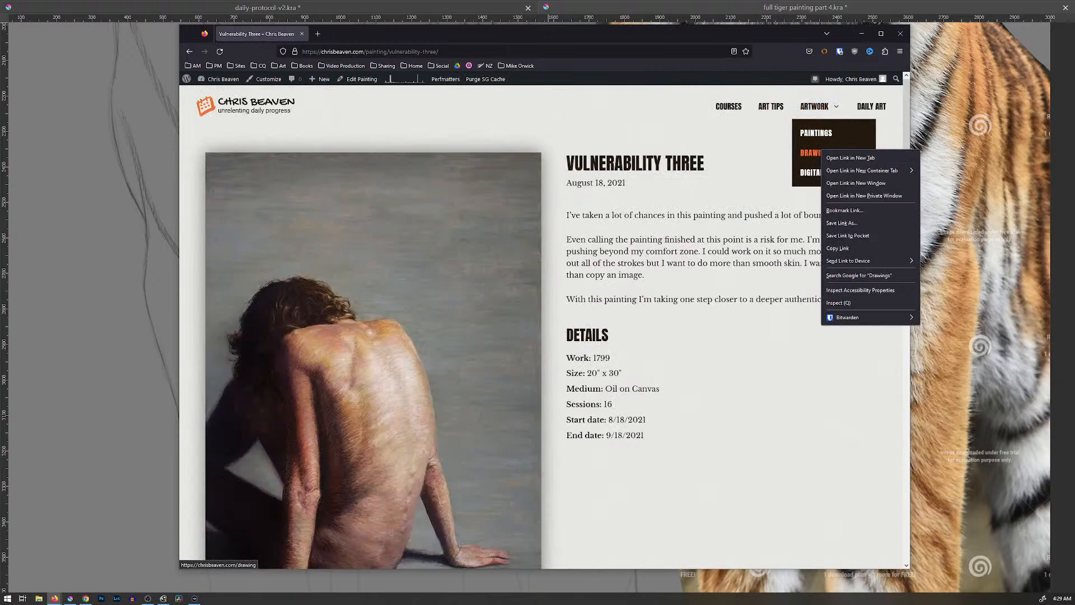
{"action": "left_click", "coordinate": [850, 157]}
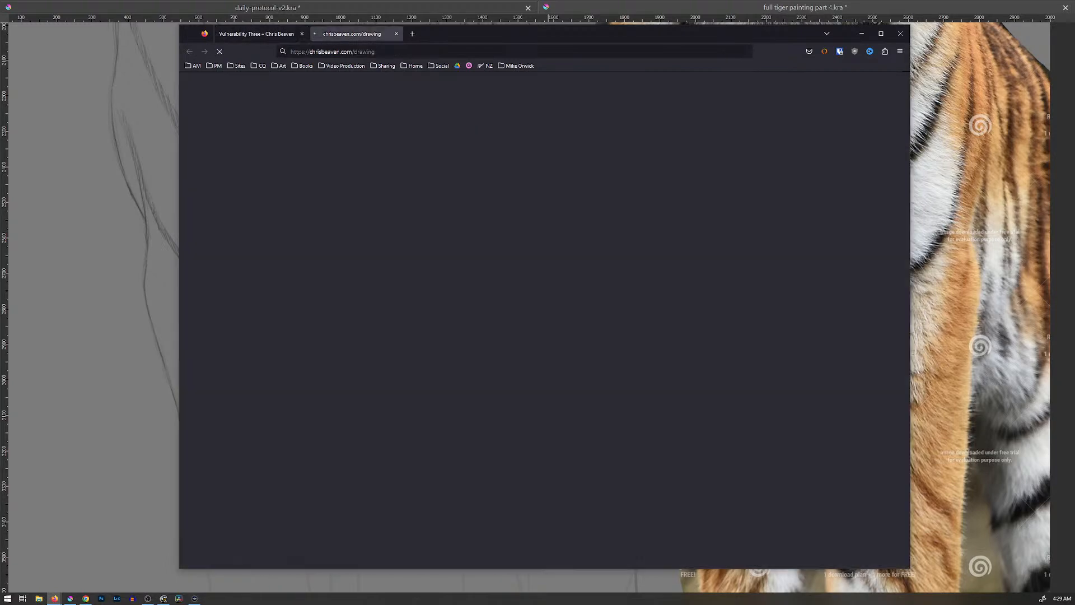
Step: Browse the Drawings gallery back to the mid-2020 portraits and examine the Spock, Captain Marvel and Eleven drawings beside the Indiana Jones row
{"action": "scroll", "coordinate": [541, 232], "scroll_direction": "down", "scroll_amount": 9}
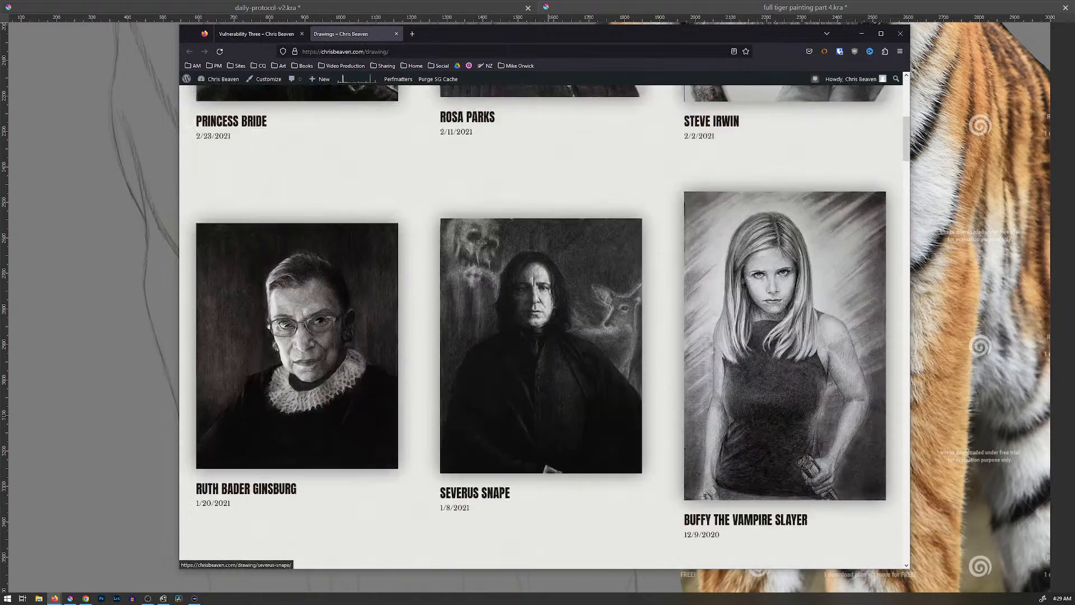
{"action": "scroll", "coordinate": [541, 232], "scroll_direction": "down", "scroll_amount": 15}
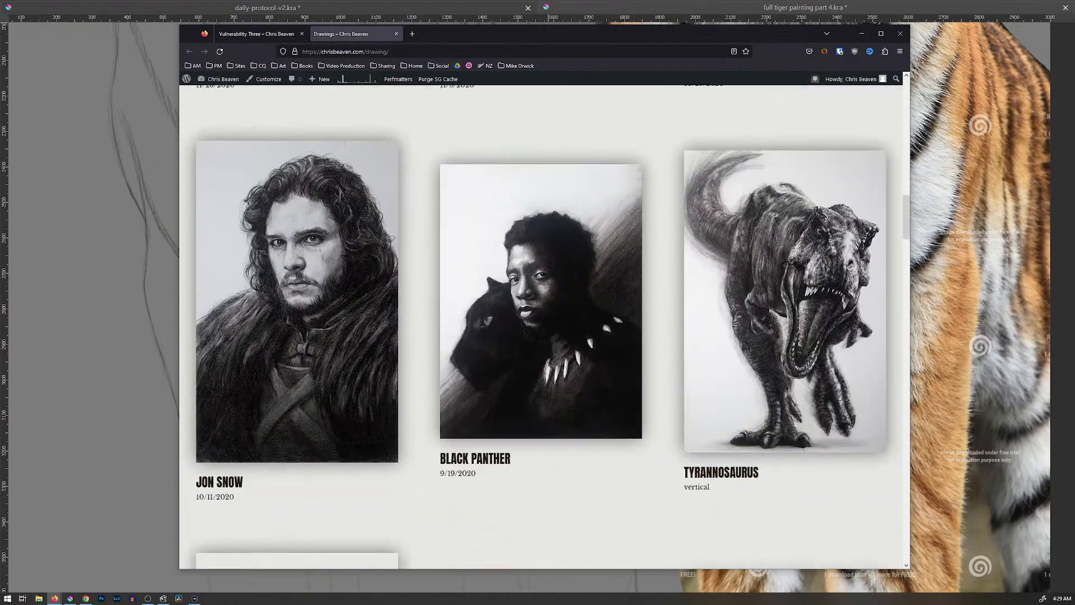
{"action": "scroll", "coordinate": [541, 232], "scroll_direction": "down", "scroll_amount": 11}
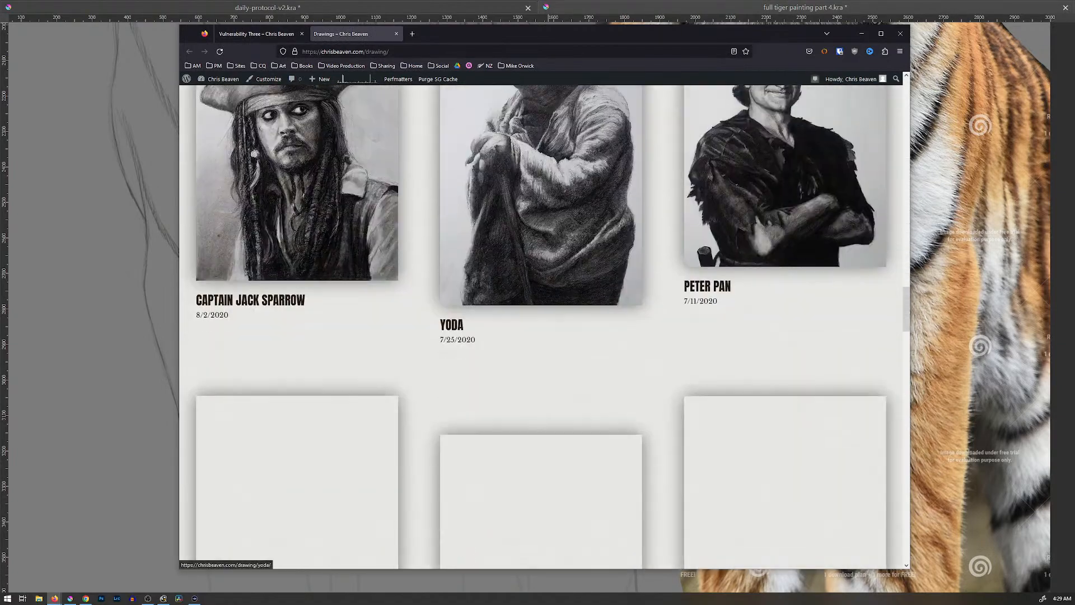
{"action": "scroll", "coordinate": [541, 231], "scroll_direction": "down", "scroll_amount": 9}
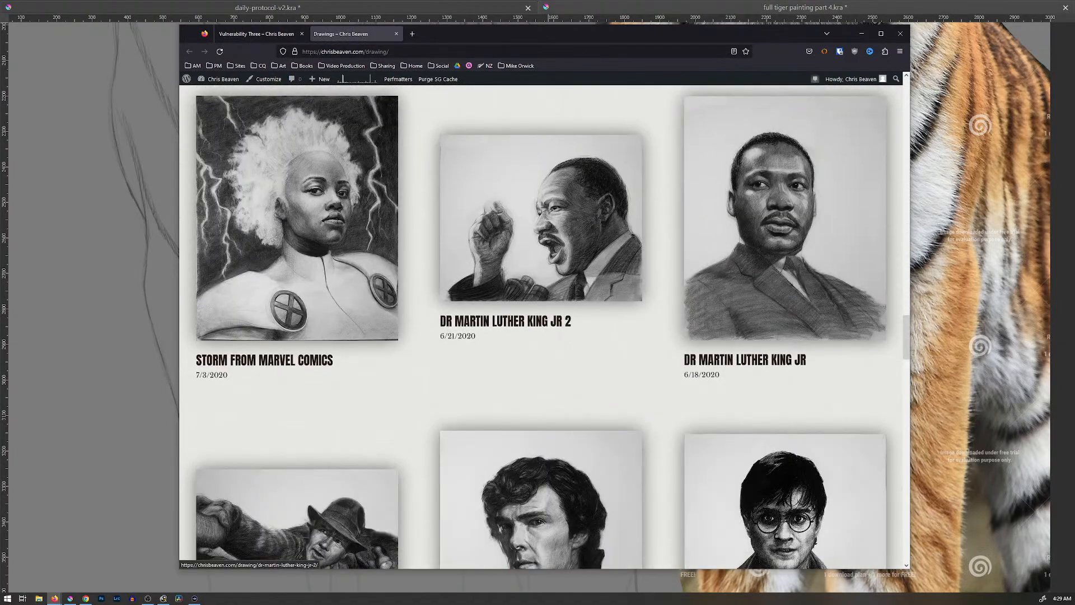
{"action": "scroll", "coordinate": [540, 280], "scroll_direction": "down", "scroll_amount": 4}
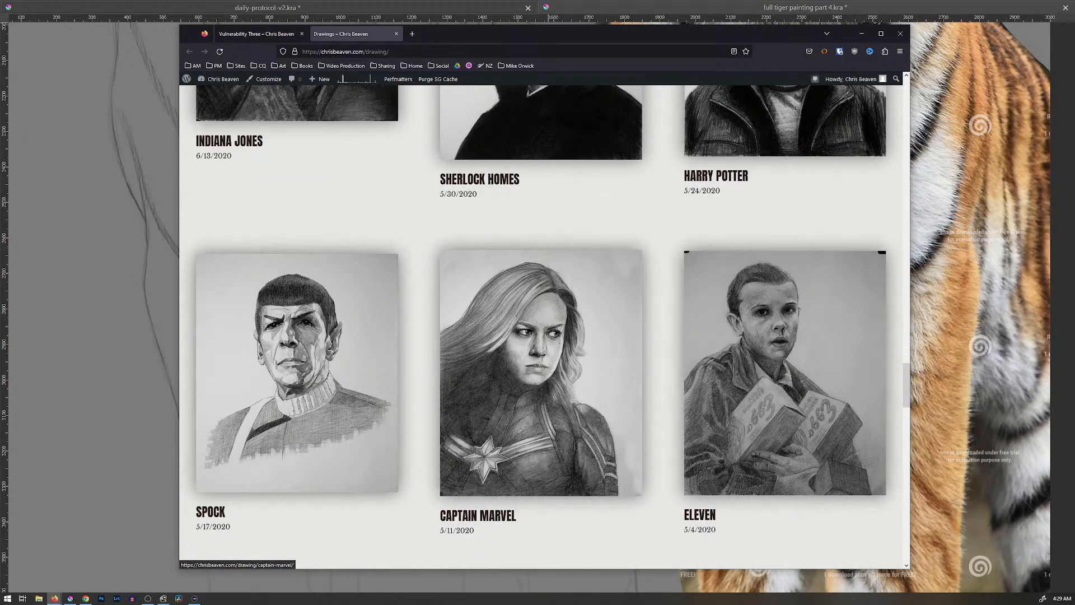
{"action": "scroll", "coordinate": [541, 280], "scroll_direction": "down", "scroll_amount": 2}
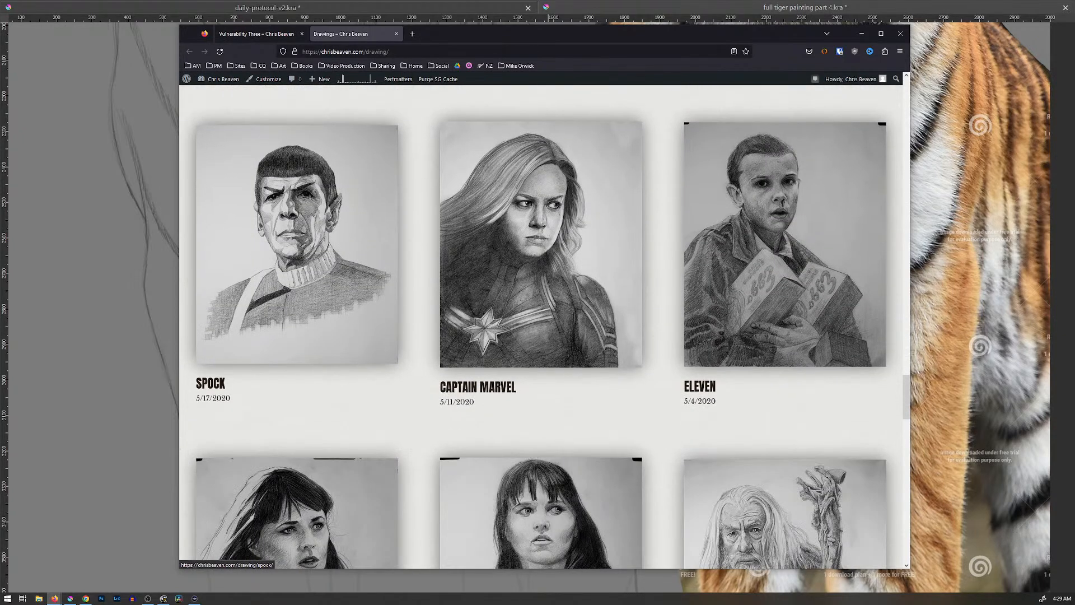
{"action": "scroll", "coordinate": [541, 325], "scroll_direction": "up", "scroll_amount": 2}
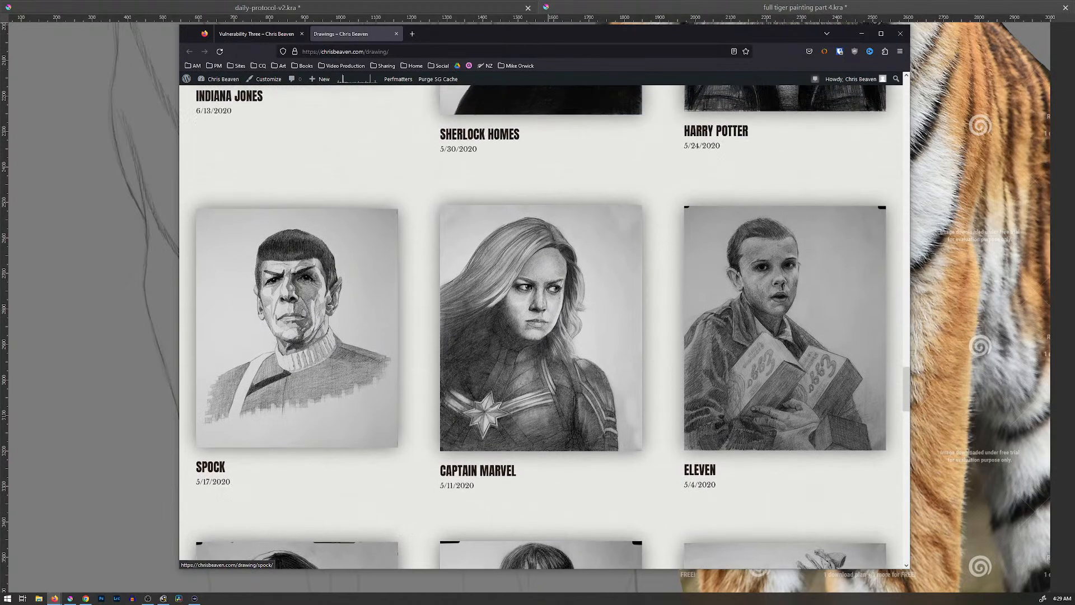
{"action": "scroll", "coordinate": [541, 324], "scroll_direction": "down", "scroll_amount": 1}
{"action": "scroll", "coordinate": [541, 325], "scroll_direction": "up", "scroll_amount": 2}
{"action": "scroll", "coordinate": [296, 342], "scroll_direction": "up", "scroll_amount": 3}
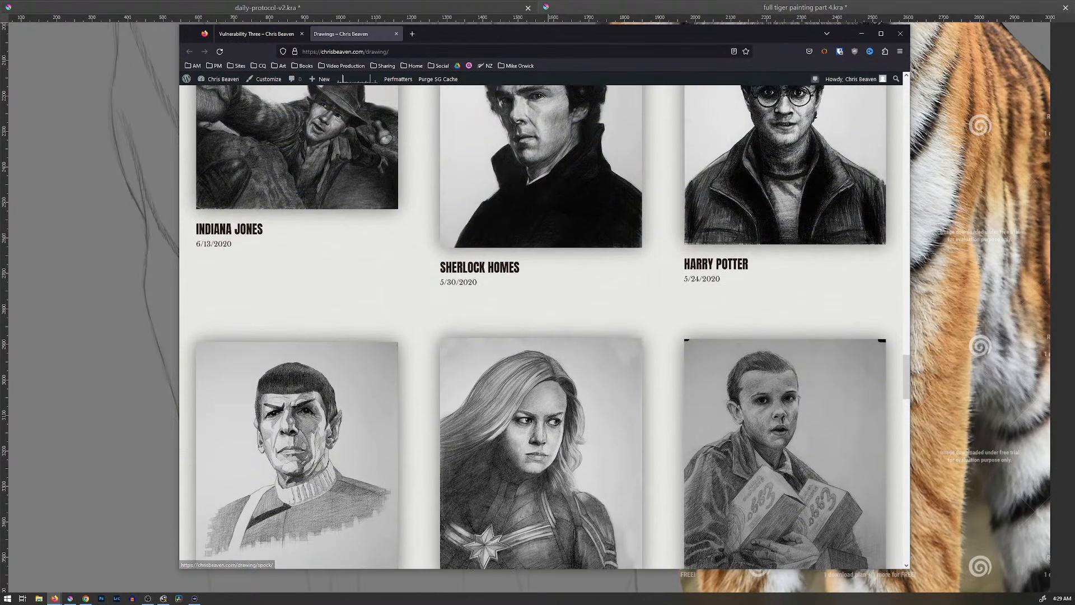
{"action": "scroll", "coordinate": [230, 269], "scroll_direction": "down", "scroll_amount": 2}
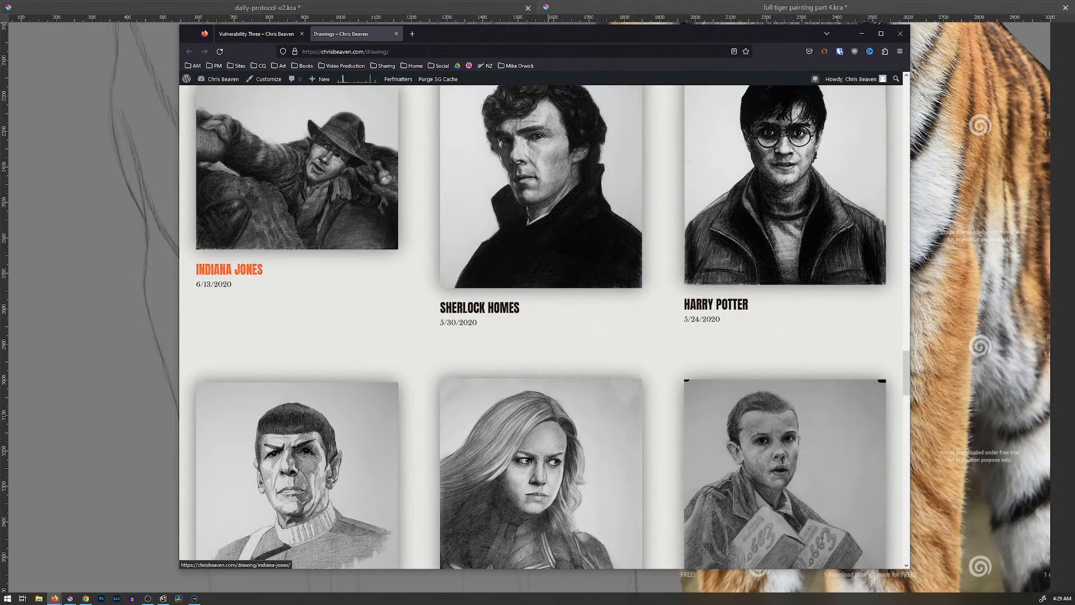
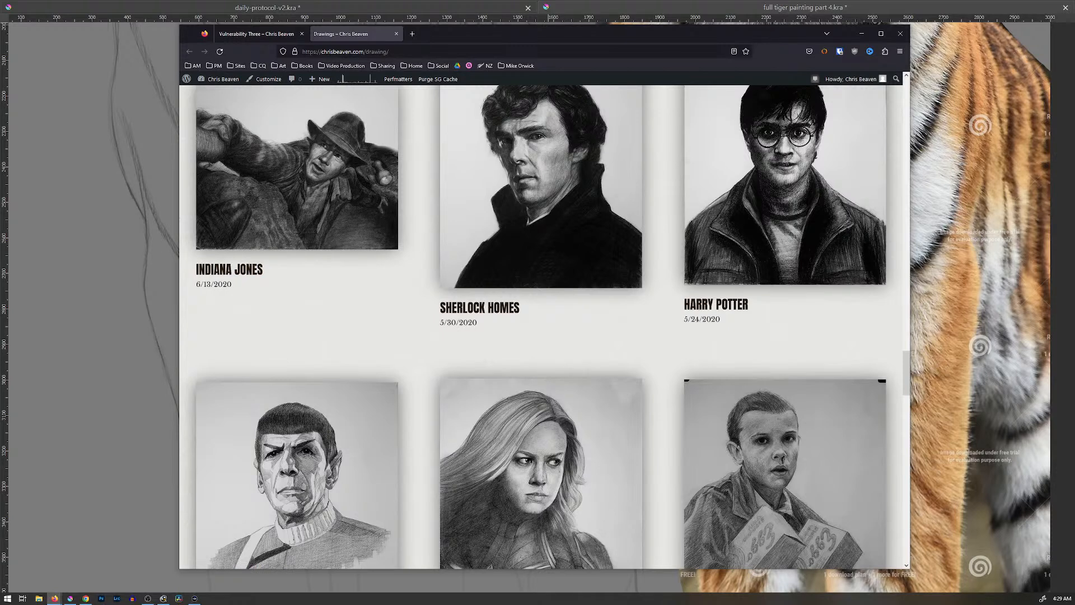
Step: Review the drawings in chronological order from Spock through Yoda, Jon Snow and Pocahontas to the early 2021 portraits
{"action": "scroll", "coordinate": [541, 325], "scroll_direction": "down", "scroll_amount": 3}
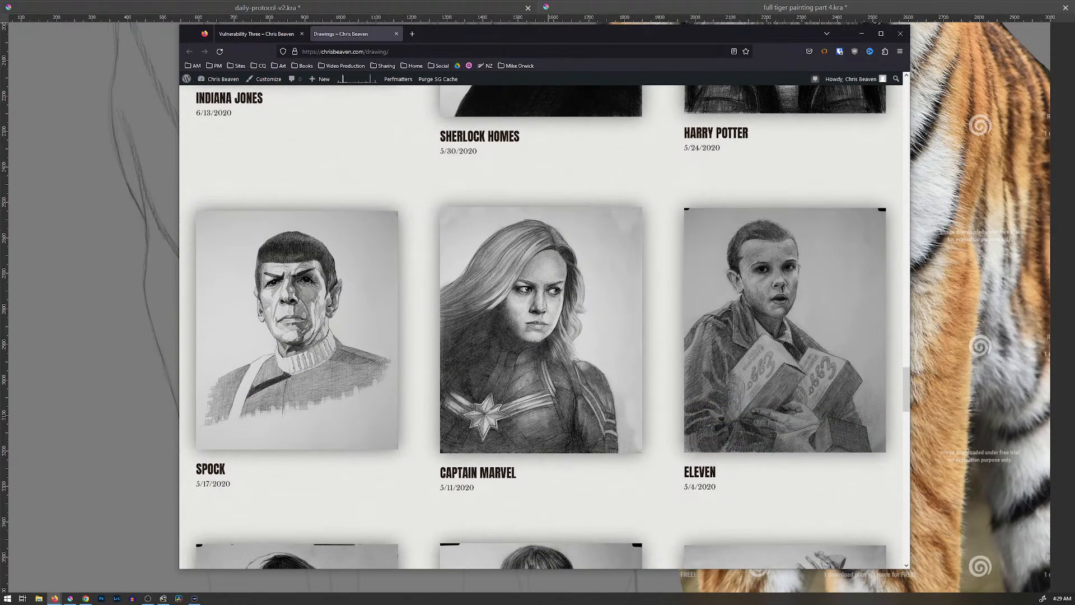
{"action": "scroll", "coordinate": [541, 324], "scroll_direction": "up", "scroll_amount": 4}
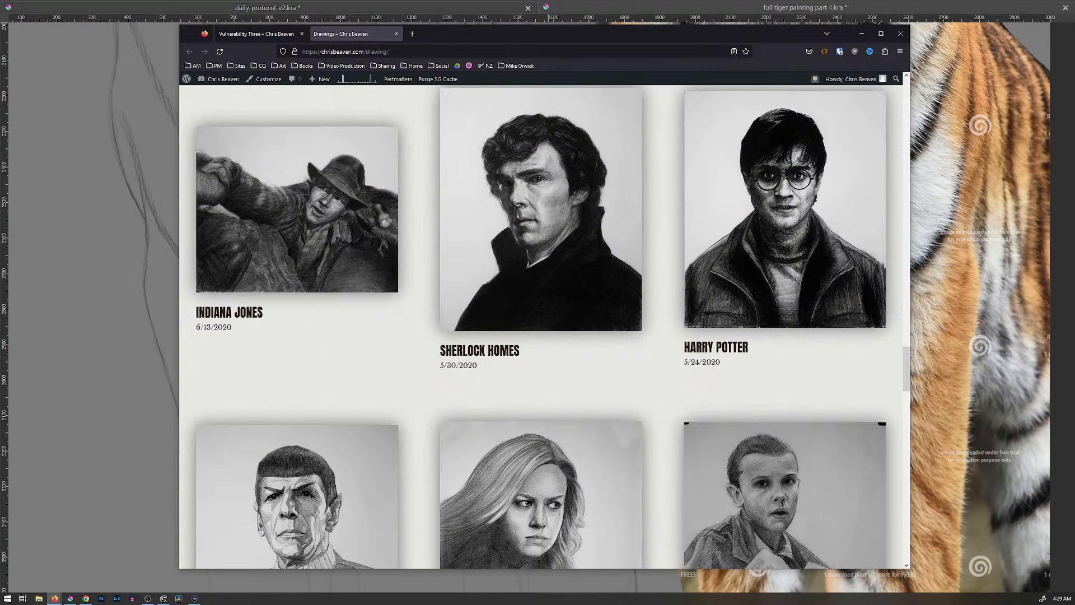
{"action": "scroll", "coordinate": [541, 325], "scroll_direction": "up", "scroll_amount": 7}
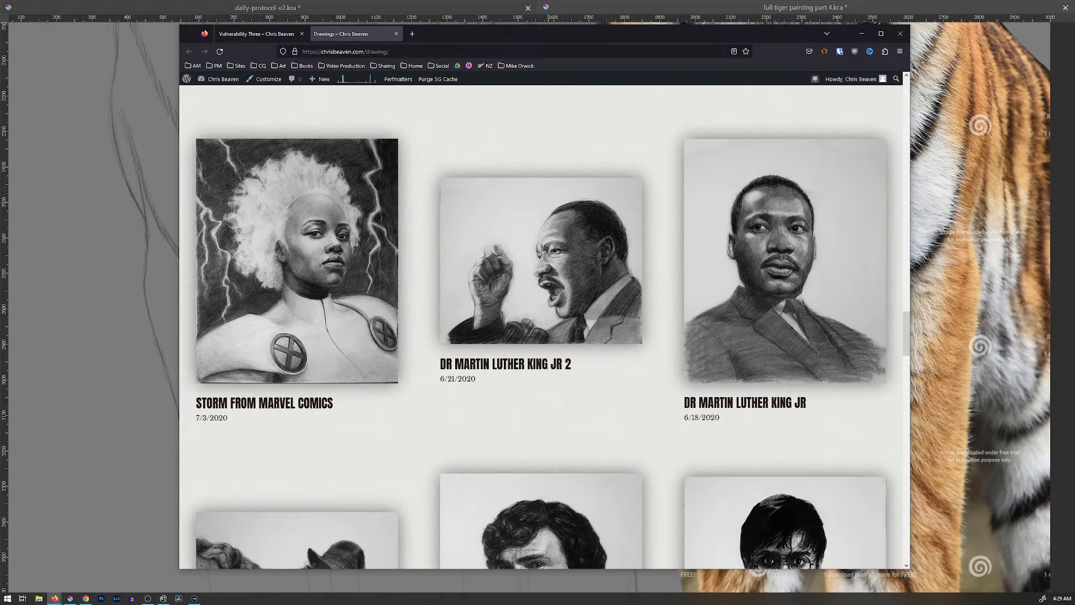
{"action": "scroll", "coordinate": [541, 327], "scroll_direction": "up", "scroll_amount": 7}
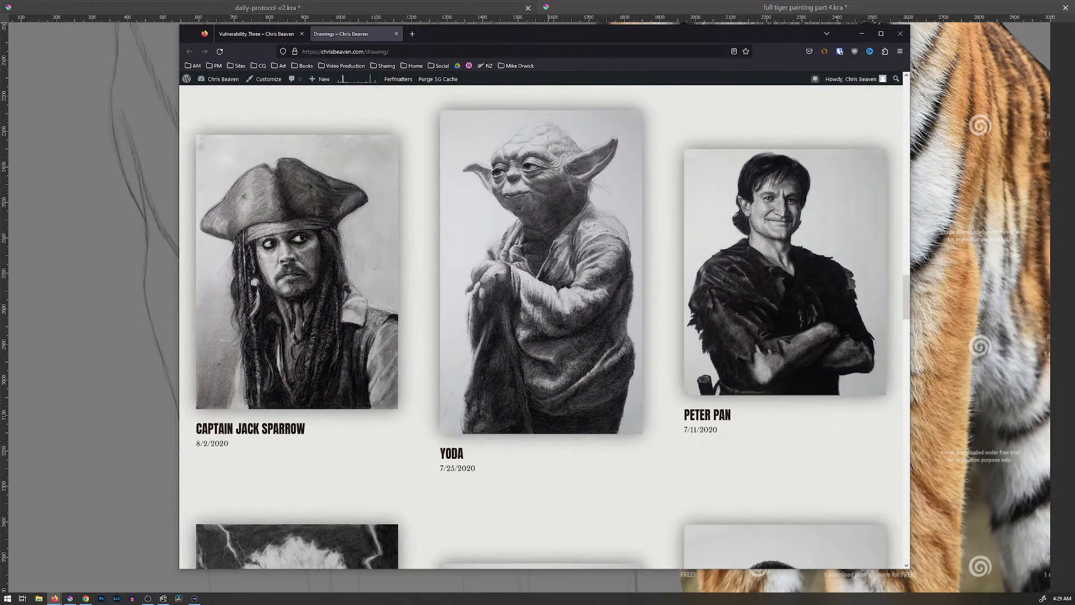
{"action": "scroll", "coordinate": [541, 327], "scroll_direction": "up", "scroll_amount": 4}
{"action": "scroll", "coordinate": [541, 326], "scroll_direction": "up", "scroll_amount": 5}
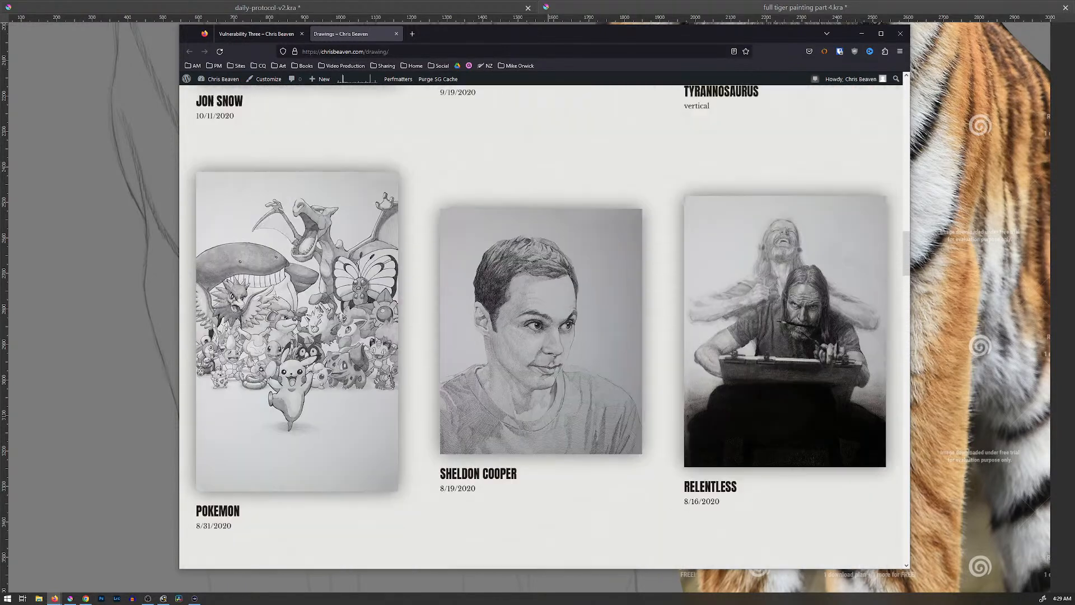
{"action": "scroll", "coordinate": [541, 327], "scroll_direction": "up", "scroll_amount": 7}
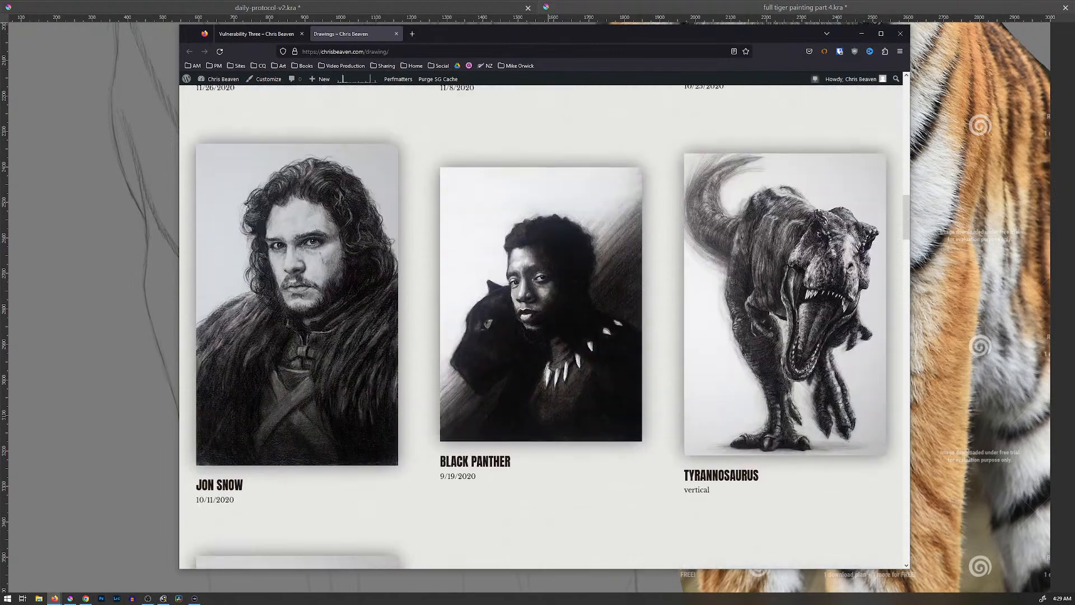
{"action": "scroll", "coordinate": [541, 326], "scroll_direction": "up", "scroll_amount": 8}
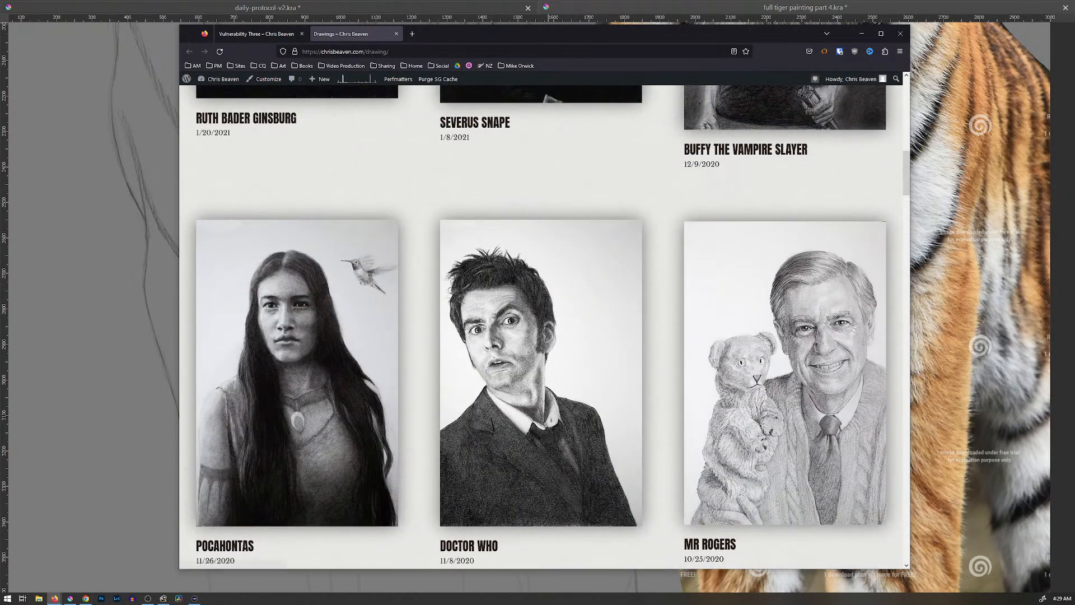
{"action": "scroll", "coordinate": [541, 327], "scroll_direction": "up", "scroll_amount": 7}
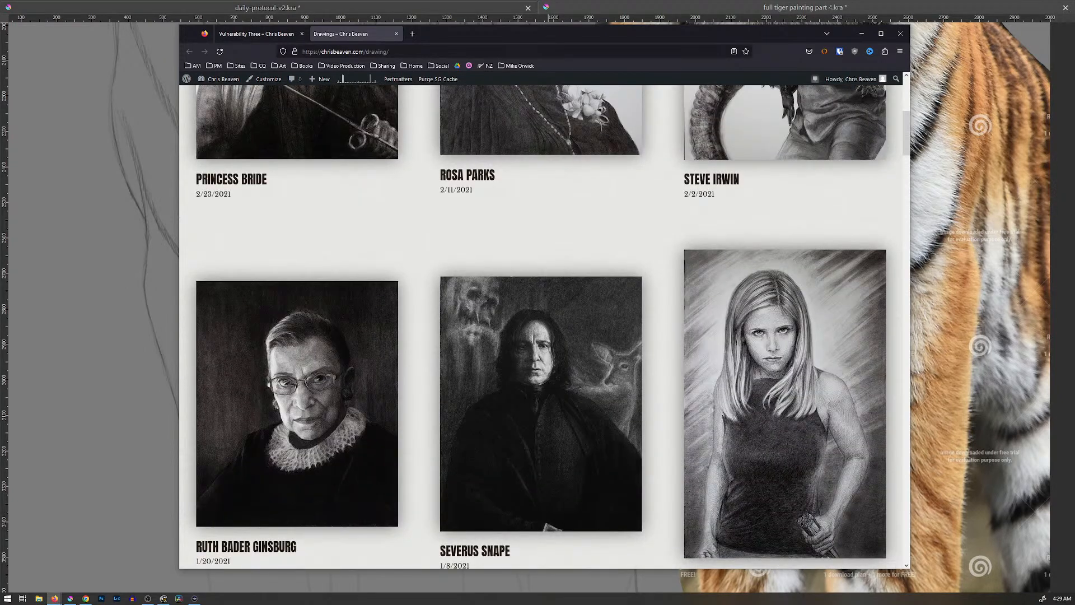
{"action": "scroll", "coordinate": [541, 327], "scroll_direction": "up", "scroll_amount": 5}
Step: Return to the May and June 2020 drawings and compare the Spock row's shading with the Indiana Jones, Sherlock and Harry Potter portraits
{"action": "scroll", "coordinate": [541, 326], "scroll_direction": "down", "scroll_amount": 13}
{"action": "scroll", "coordinate": [541, 327], "scroll_direction": "down", "scroll_amount": 20}
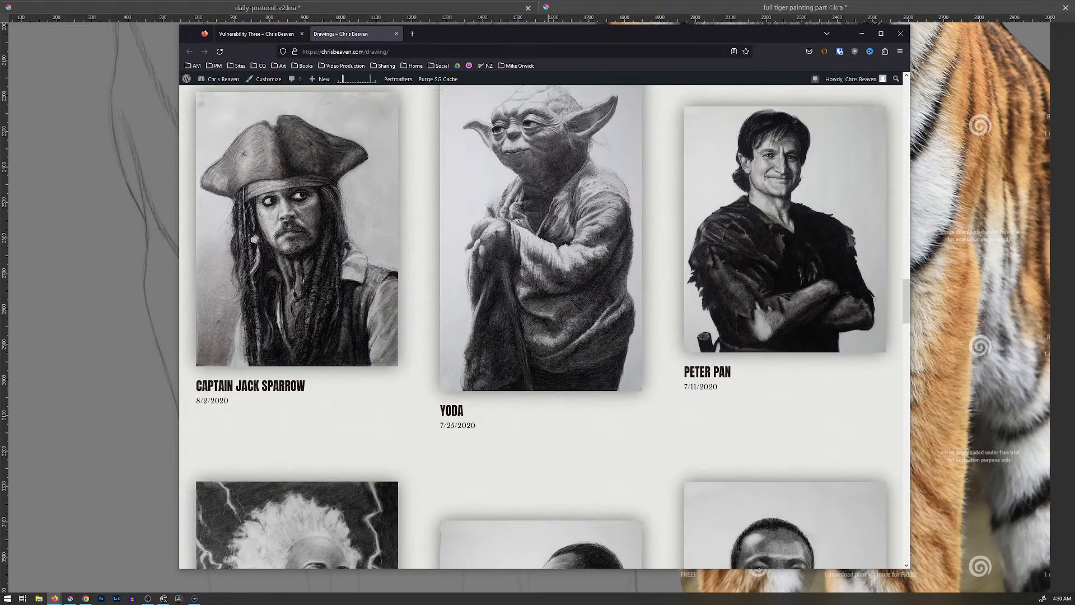
{"action": "scroll", "coordinate": [541, 327], "scroll_direction": "up", "scroll_amount": 2}
{"action": "scroll", "coordinate": [541, 327], "scroll_direction": "down", "scroll_amount": 12}
{"action": "scroll", "coordinate": [541, 327], "scroll_direction": "down", "scroll_amount": 5}
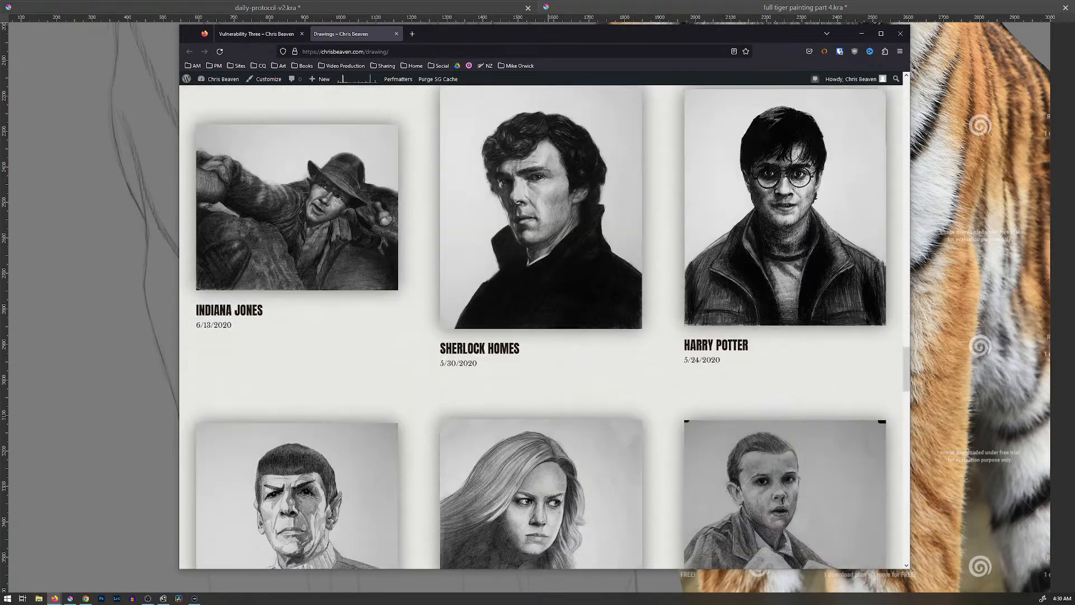
{"action": "scroll", "coordinate": [541, 327], "scroll_direction": "down", "scroll_amount": 2}
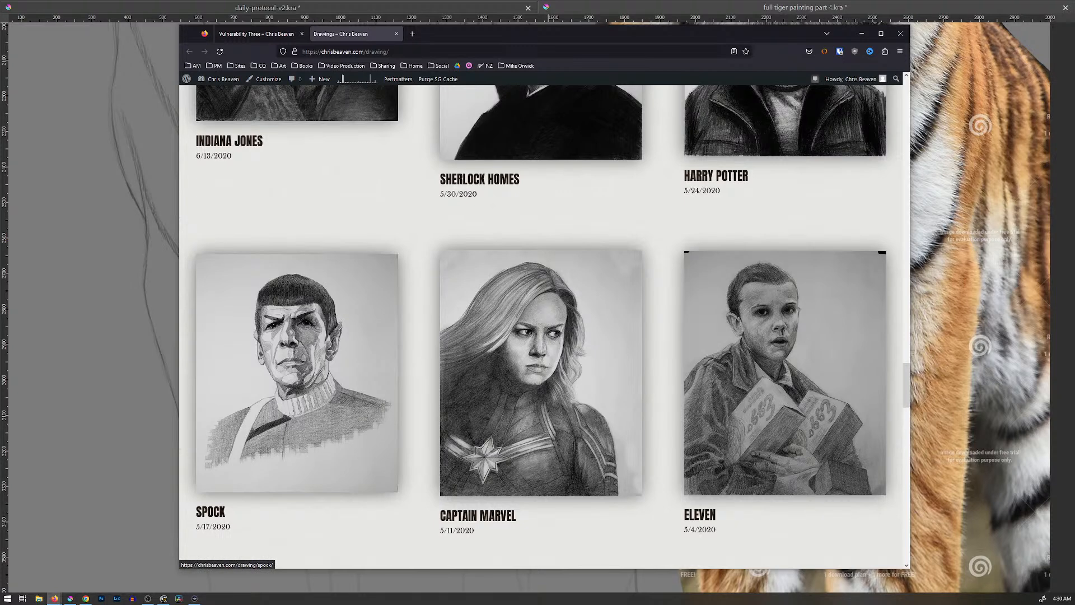
{"action": "scroll", "coordinate": [541, 327], "scroll_direction": "up", "scroll_amount": 3}
{"action": "scroll", "coordinate": [541, 326], "scroll_direction": "down", "scroll_amount": 3}
{"action": "scroll", "coordinate": [541, 327], "scroll_direction": "up", "scroll_amount": 2}
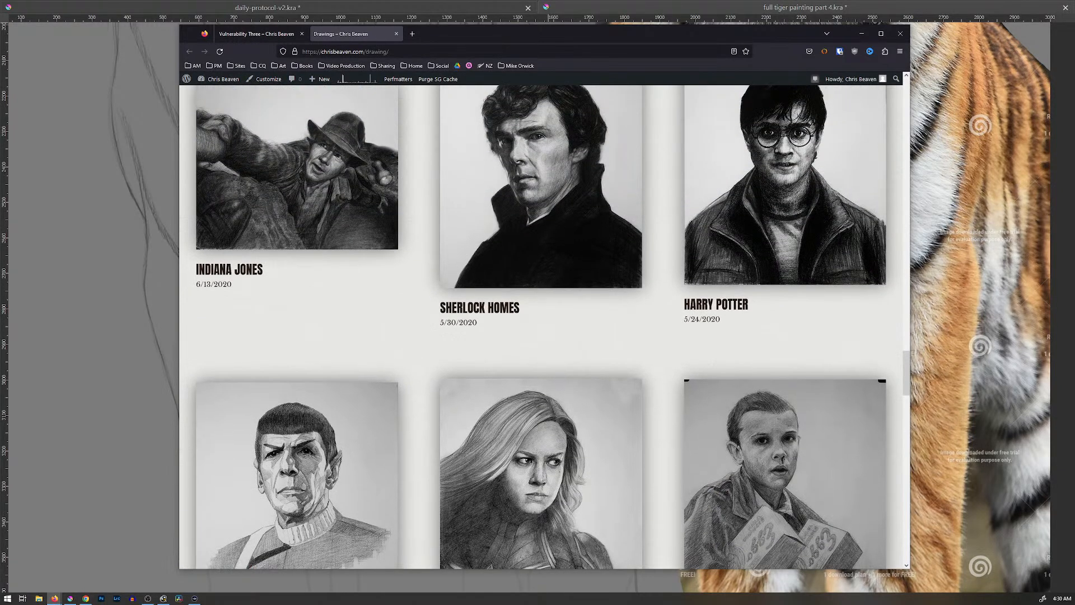
{"action": "scroll", "coordinate": [297, 470], "scroll_direction": "down", "scroll_amount": 2}
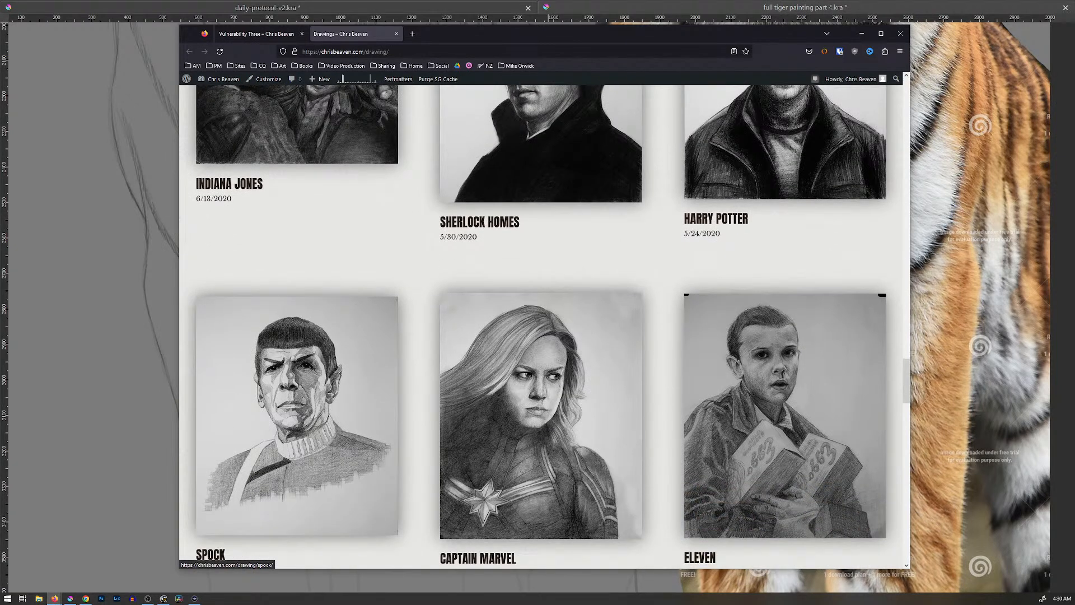
{"action": "scroll", "coordinate": [541, 326], "scroll_direction": "up", "scroll_amount": 3}
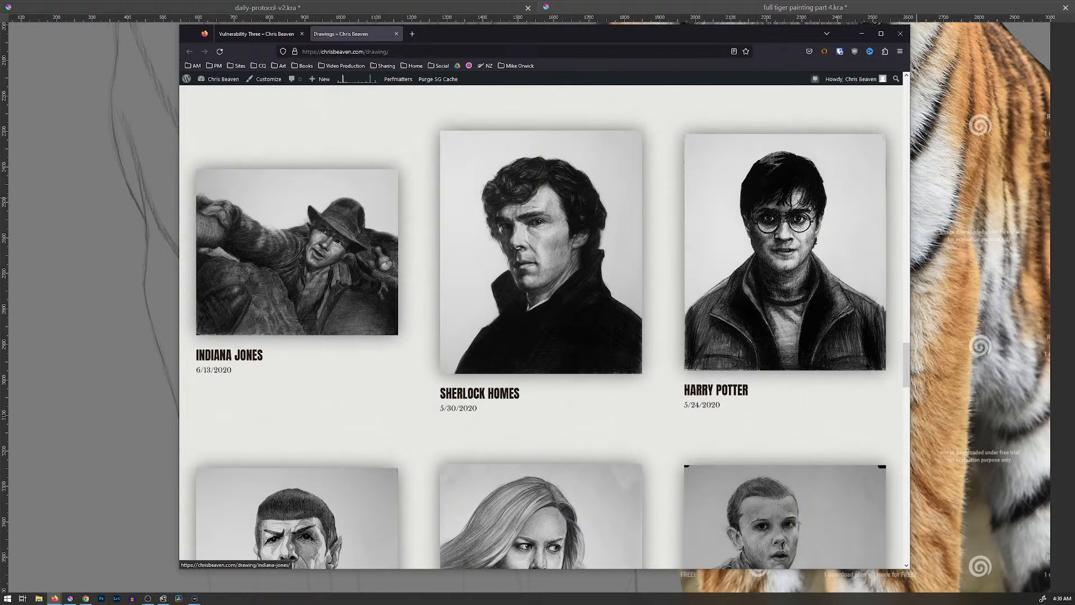
{"action": "scroll", "coordinate": [297, 269], "scroll_direction": "up", "scroll_amount": 1}
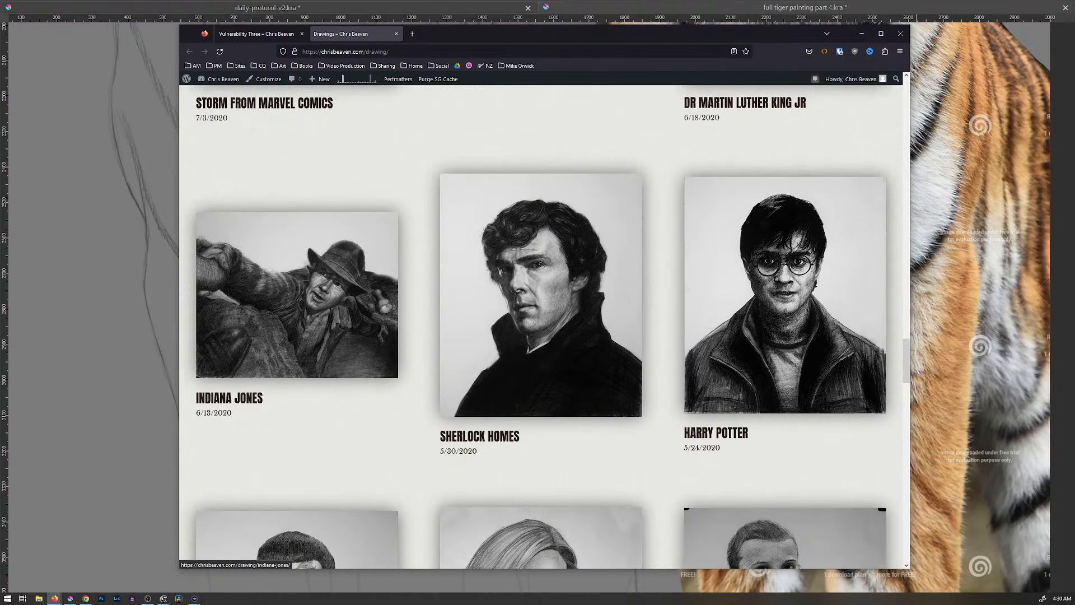
Step: Examine the Storm and Dr Martin Luther King Jr drawings, continuing through the newer works to Jon Snow, Black Panther and Tyrannosaurus
{"action": "scroll", "coordinate": [296, 280], "scroll_direction": "up", "scroll_amount": 5}
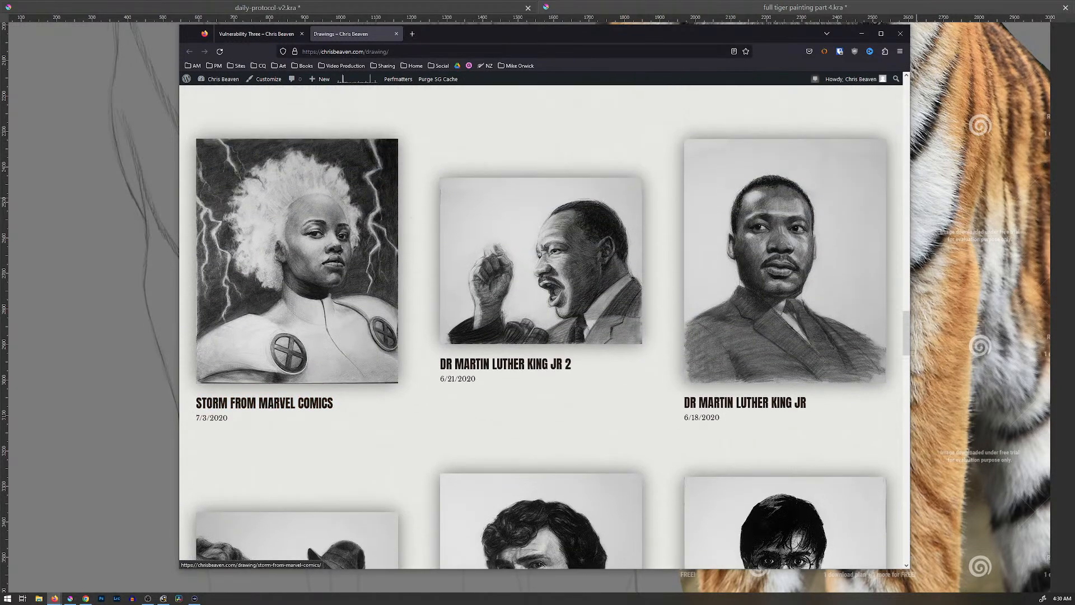
{"action": "scroll", "coordinate": [784, 280], "scroll_direction": "up", "scroll_amount": 1}
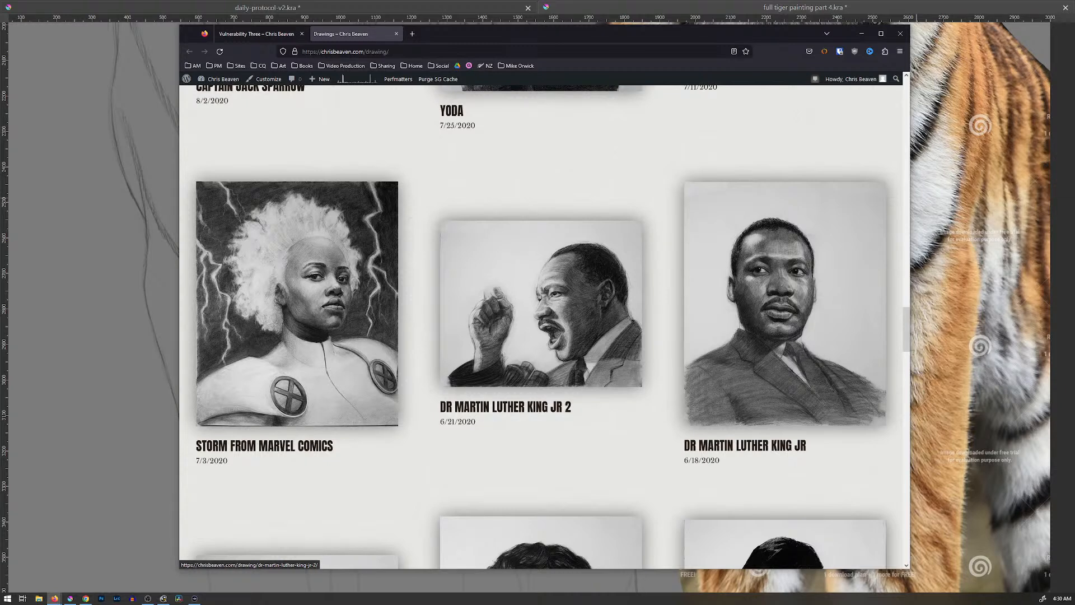
{"action": "scroll", "coordinate": [541, 328], "scroll_direction": "up", "scroll_amount": 3}
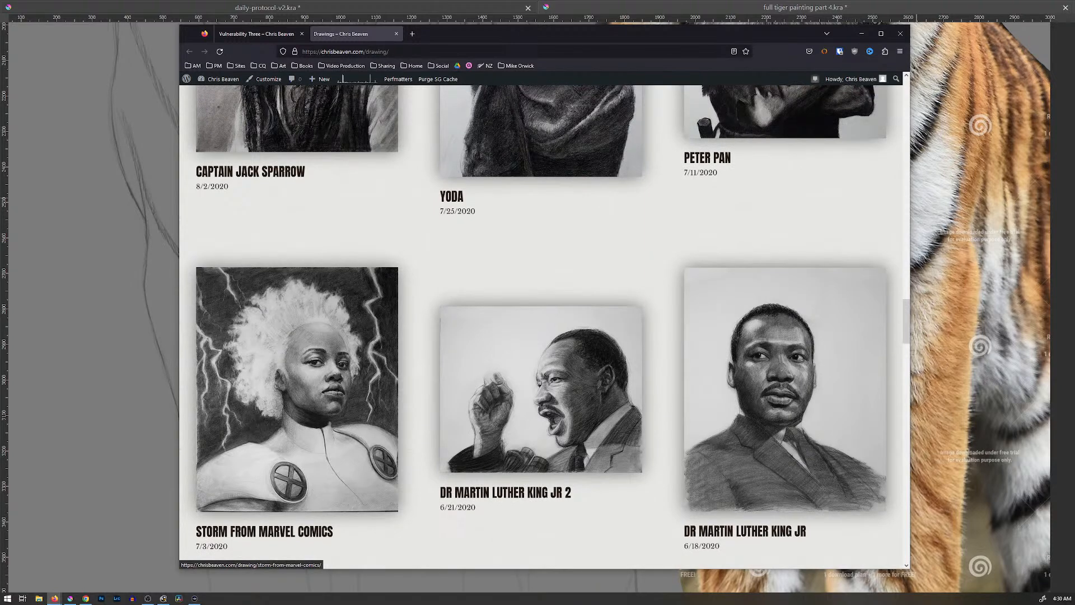
{"action": "scroll", "coordinate": [296, 388], "scroll_direction": "up", "scroll_amount": 2}
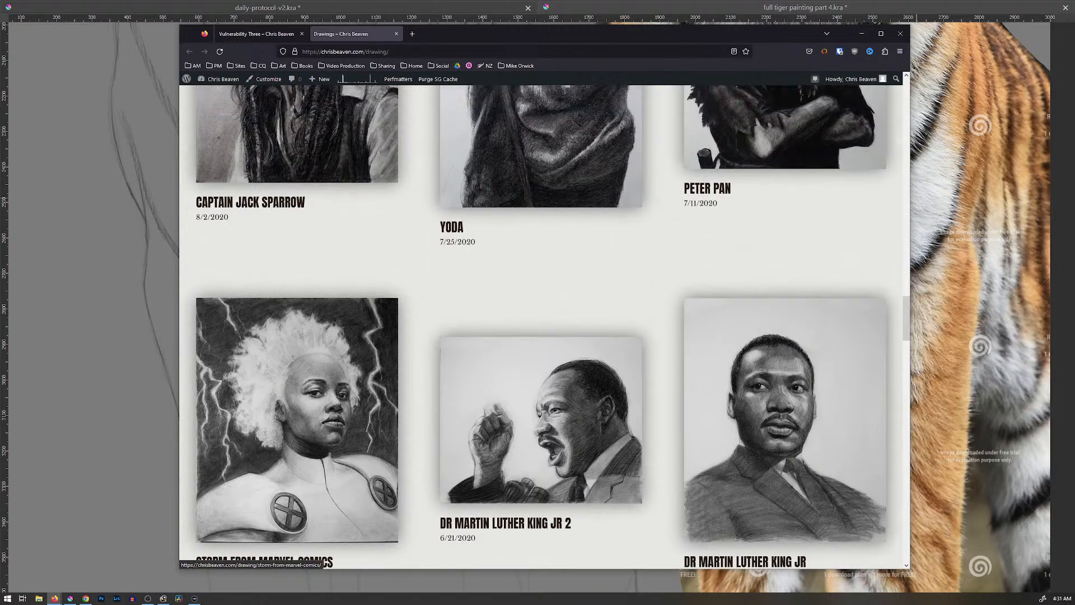
{"action": "scroll", "coordinate": [297, 389], "scroll_direction": "down", "scroll_amount": 2}
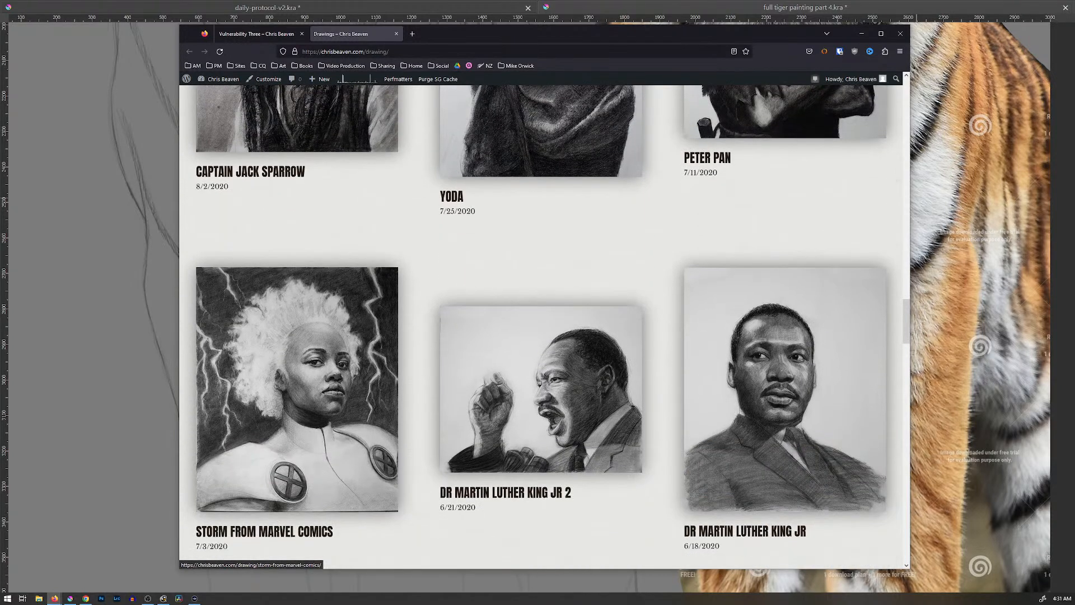
{"action": "scroll", "coordinate": [297, 388], "scroll_direction": "up", "scroll_amount": 5}
{"action": "scroll", "coordinate": [297, 389], "scroll_direction": "up", "scroll_amount": 6}
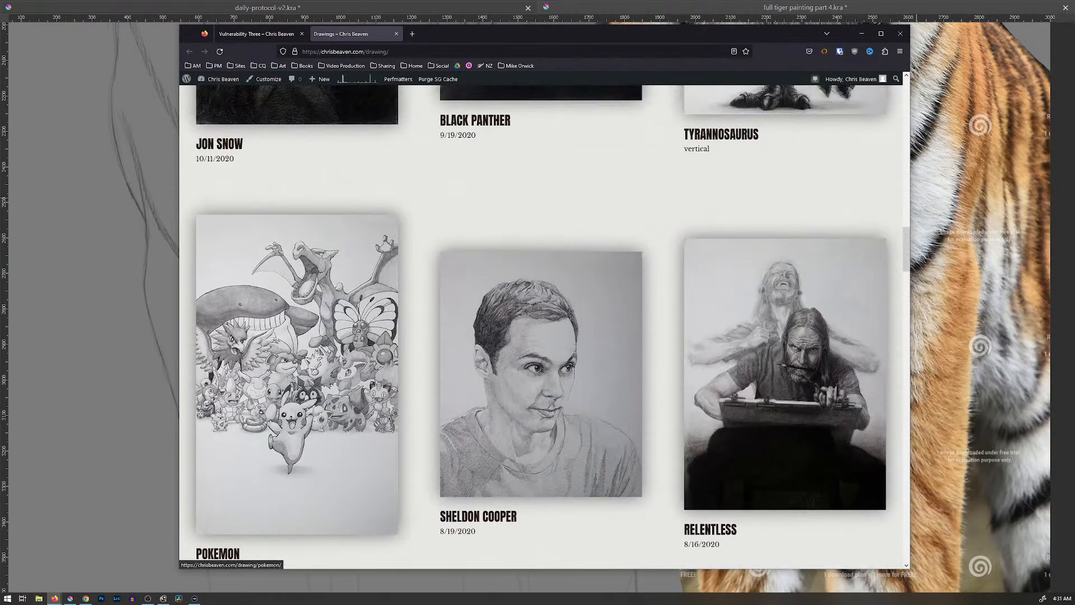
{"action": "scroll", "coordinate": [297, 388], "scroll_direction": "up", "scroll_amount": 5}
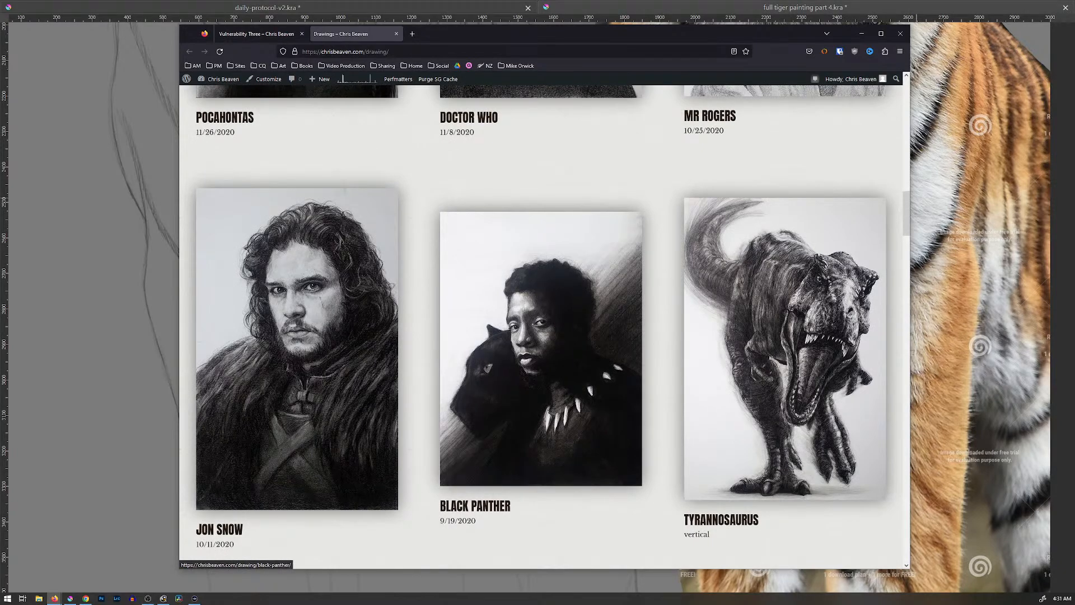
Step: Leave the early 2021 drawings and open the Paintings gallery in place of the Vulnerability Three page
{"action": "scroll", "coordinate": [541, 348], "scroll_direction": "up", "scroll_amount": 5}
{"action": "scroll", "coordinate": [541, 347], "scroll_direction": "up", "scroll_amount": 8}
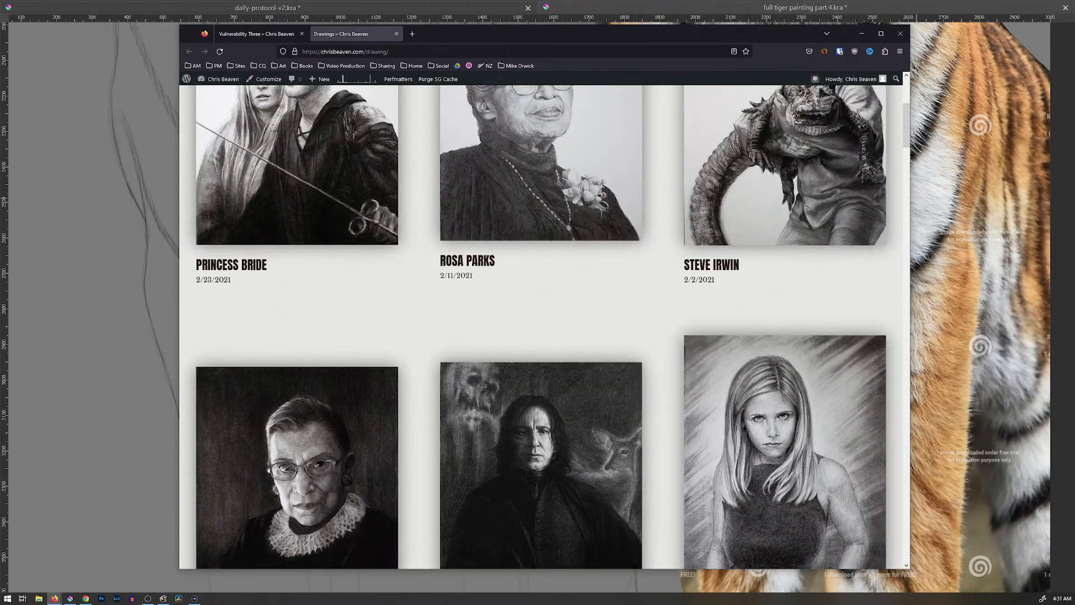
{"action": "left_click", "coordinate": [256, 33]}
{"action": "mouse_move", "coordinate": [815, 107]}
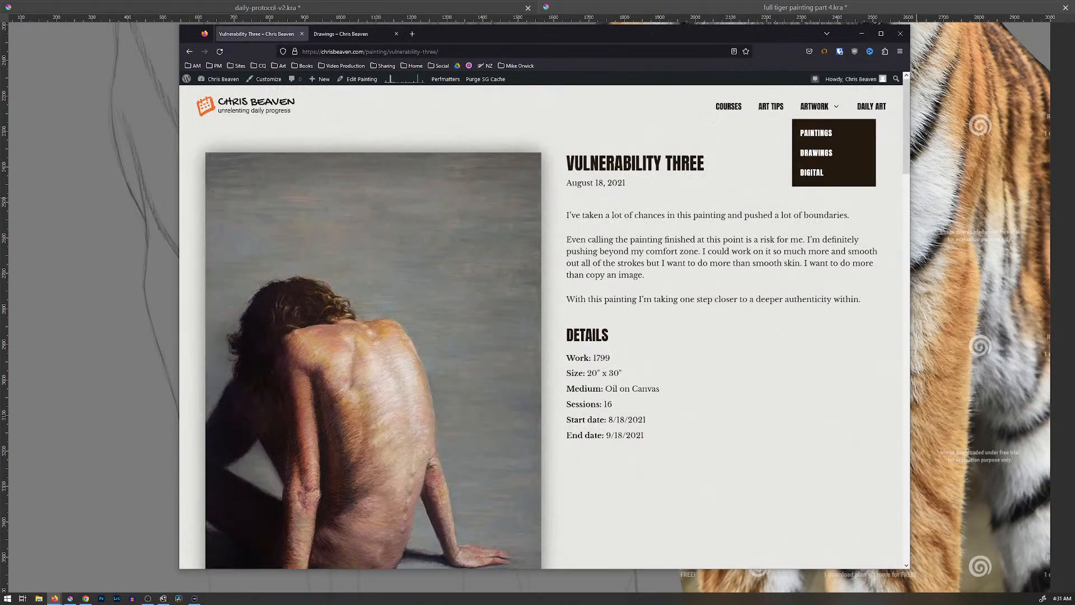
{"action": "left_click", "coordinate": [816, 132]}
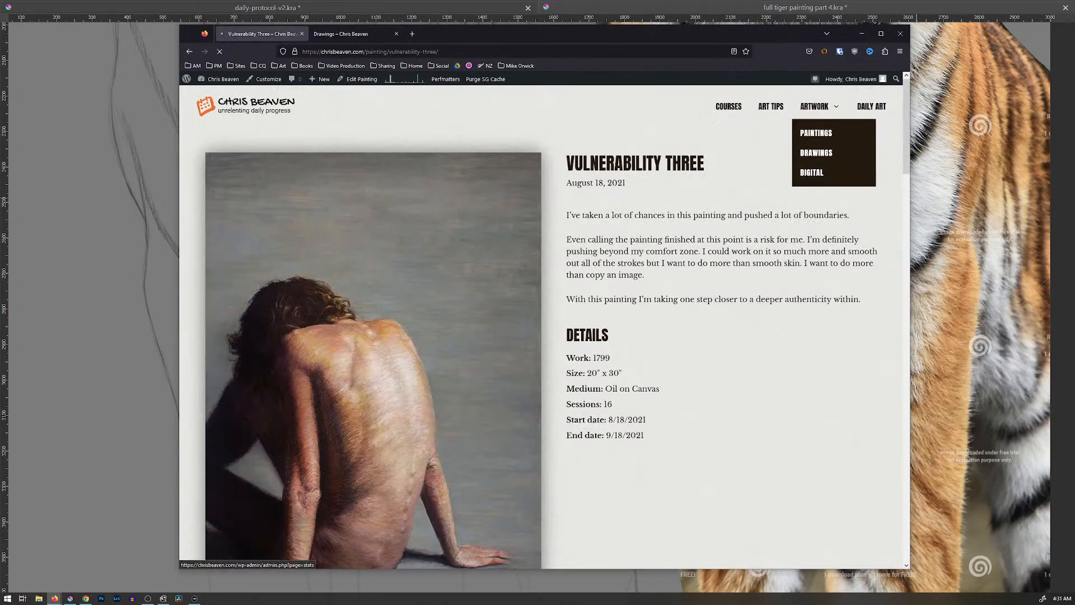
Step: Revisit the Drawings gallery, going from the Storm row back to the Spock, Captain Marvel and Eleven drawings
{"action": "left_click", "coordinate": [353, 33]}
{"action": "scroll", "coordinate": [541, 347], "scroll_direction": "down", "scroll_amount": 12}
{"action": "scroll", "coordinate": [541, 347], "scroll_direction": "up", "scroll_amount": 1}
{"action": "scroll", "coordinate": [541, 347], "scroll_direction": "down", "scroll_amount": 5}
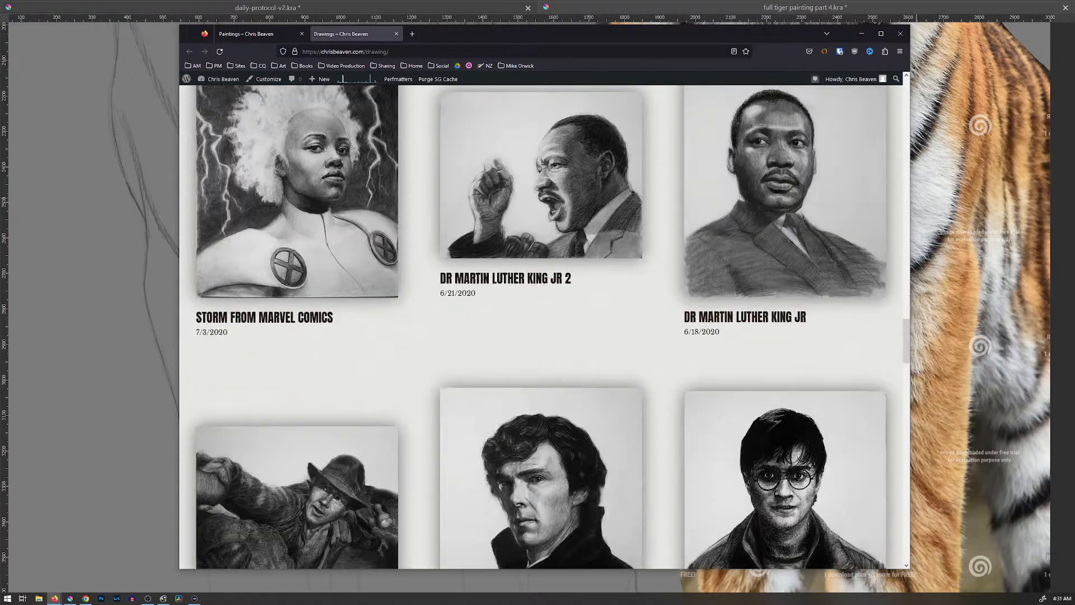
{"action": "scroll", "coordinate": [297, 313], "scroll_direction": "down", "scroll_amount": 10}
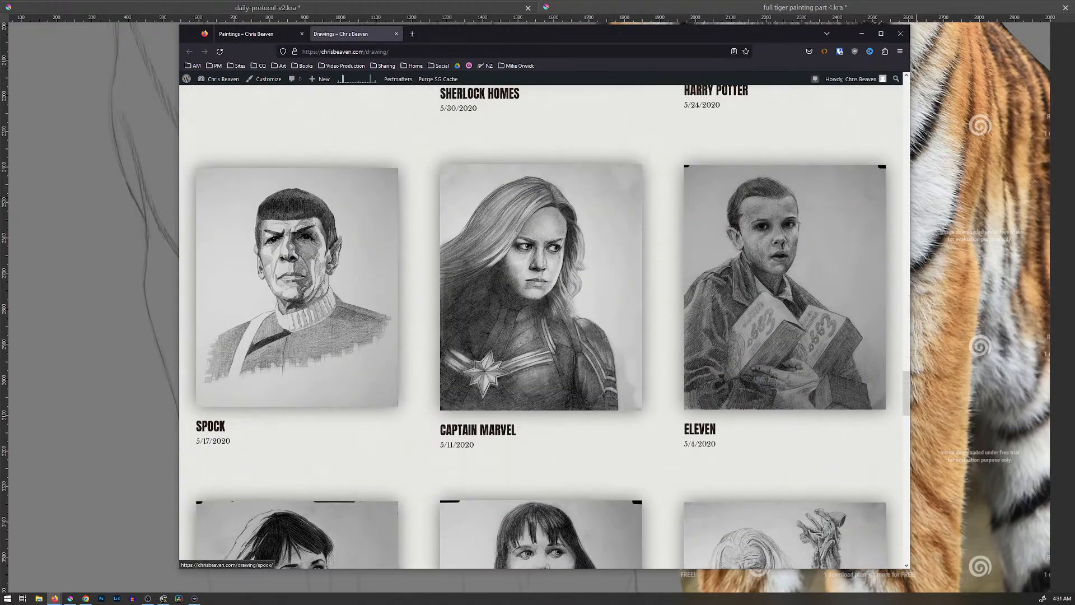
Step: Browse the Paintings gallery from The Passage back through Winnie and Paper Star to the Satsuma Still Life 2021 row
{"action": "left_click", "coordinate": [252, 33]}
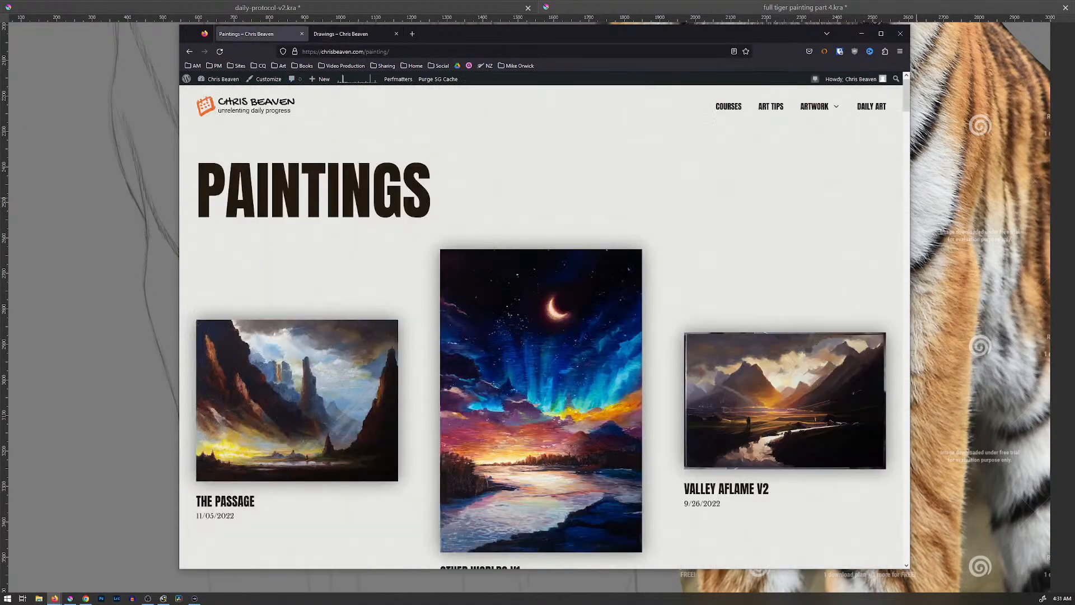
{"action": "scroll", "coordinate": [541, 325], "scroll_direction": "down", "scroll_amount": 20}
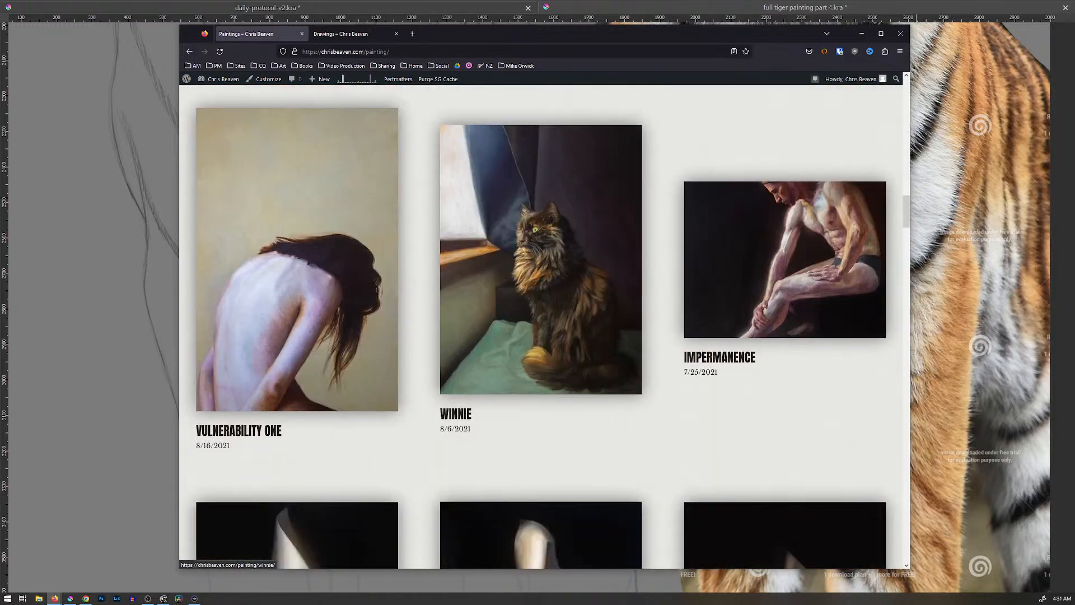
{"action": "scroll", "coordinate": [541, 325], "scroll_direction": "down", "scroll_amount": 10}
{"action": "scroll", "coordinate": [541, 325], "scroll_direction": "down", "scroll_amount": 6}
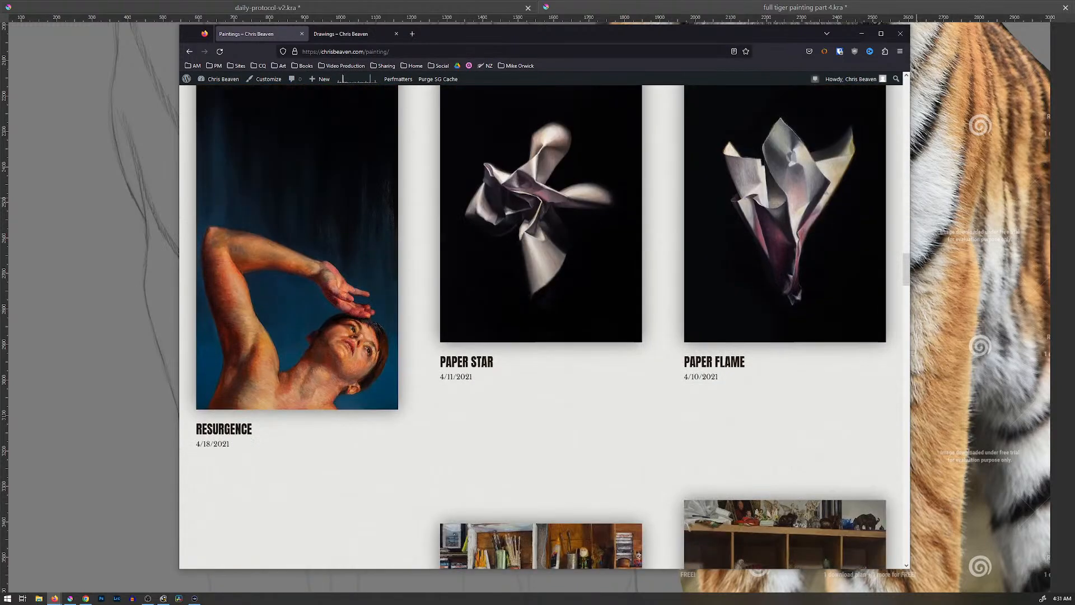
{"action": "scroll", "coordinate": [541, 325], "scroll_direction": "down", "scroll_amount": 4}
{"action": "scroll", "coordinate": [541, 325], "scroll_direction": "down", "scroll_amount": 6}
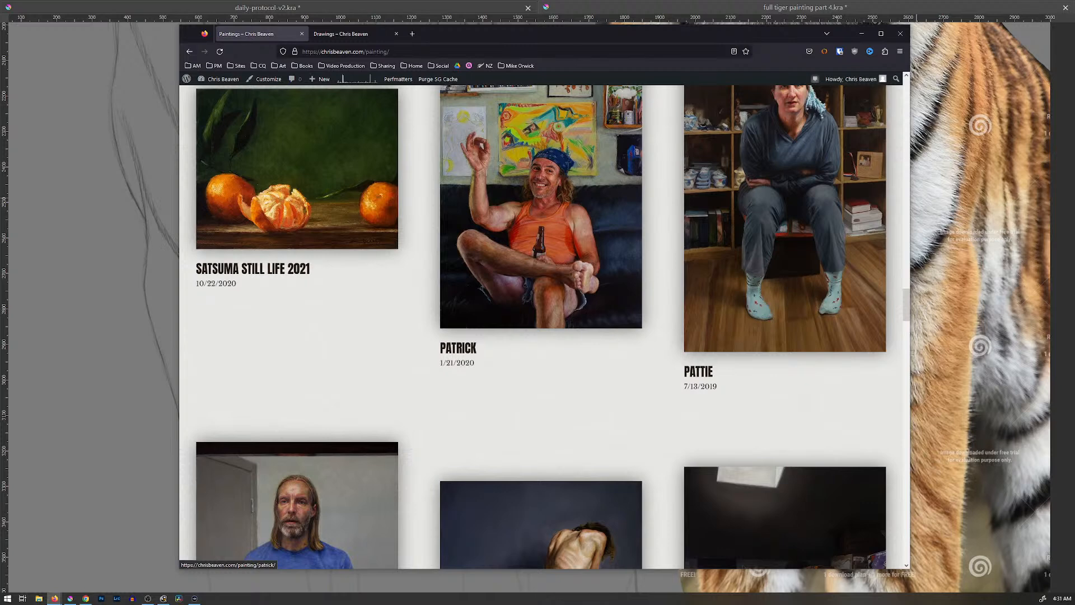
{"action": "scroll", "coordinate": [541, 325], "scroll_direction": "up", "scroll_amount": 2}
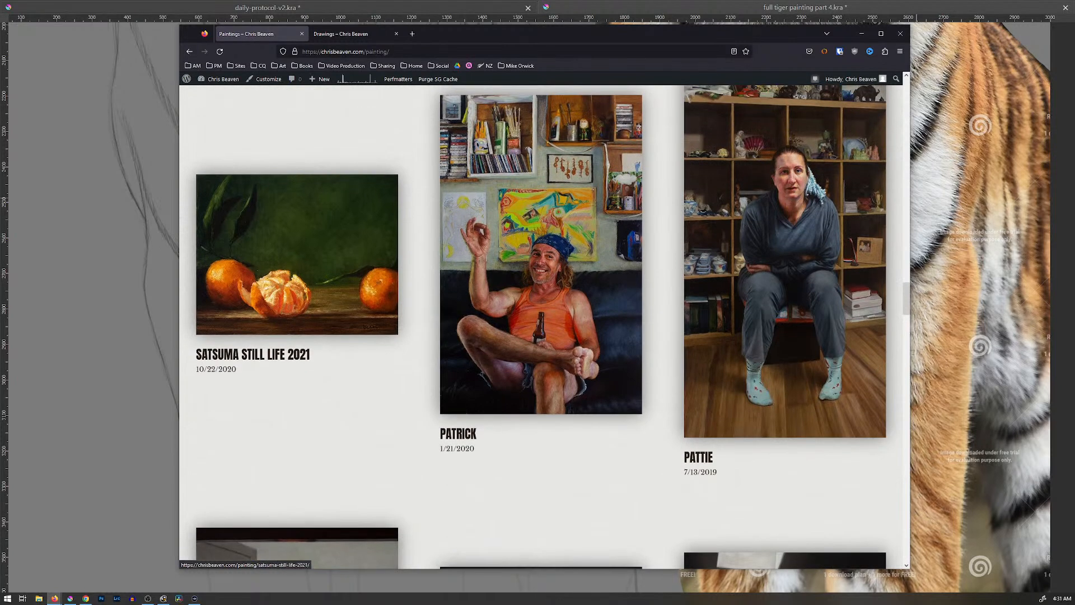
Step: Return through the paper and Winnie paintings and examine Curvature, Vulnerability Two and Vulnerability Three
{"action": "scroll", "coordinate": [297, 269], "scroll_direction": "up", "scroll_amount": 1}
{"action": "scroll", "coordinate": [297, 297], "scroll_direction": "up", "scroll_amount": 10}
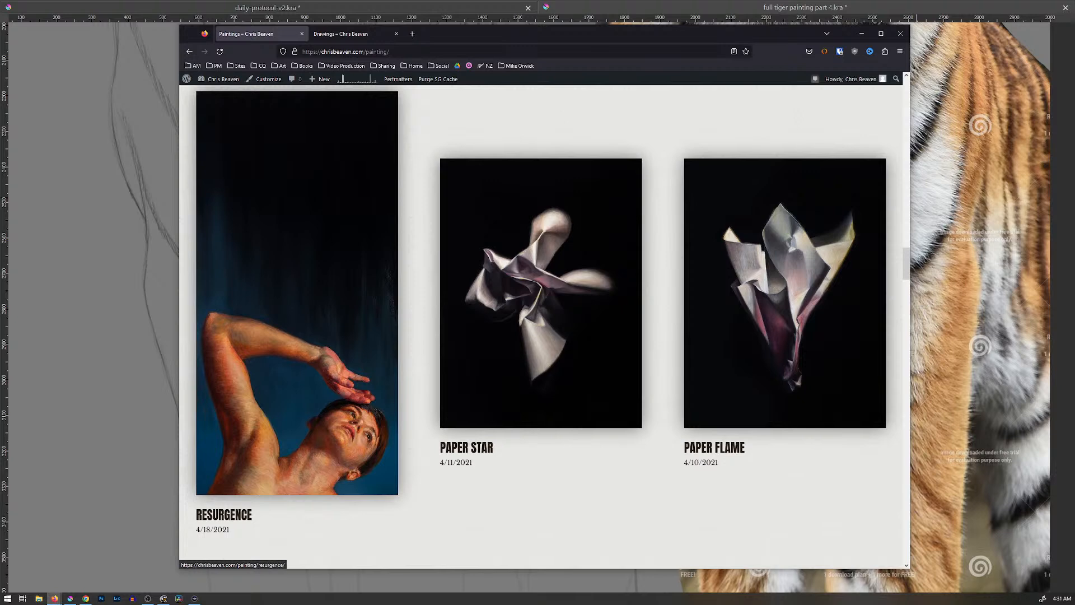
{"action": "scroll", "coordinate": [541, 314], "scroll_direction": "up", "scroll_amount": 7}
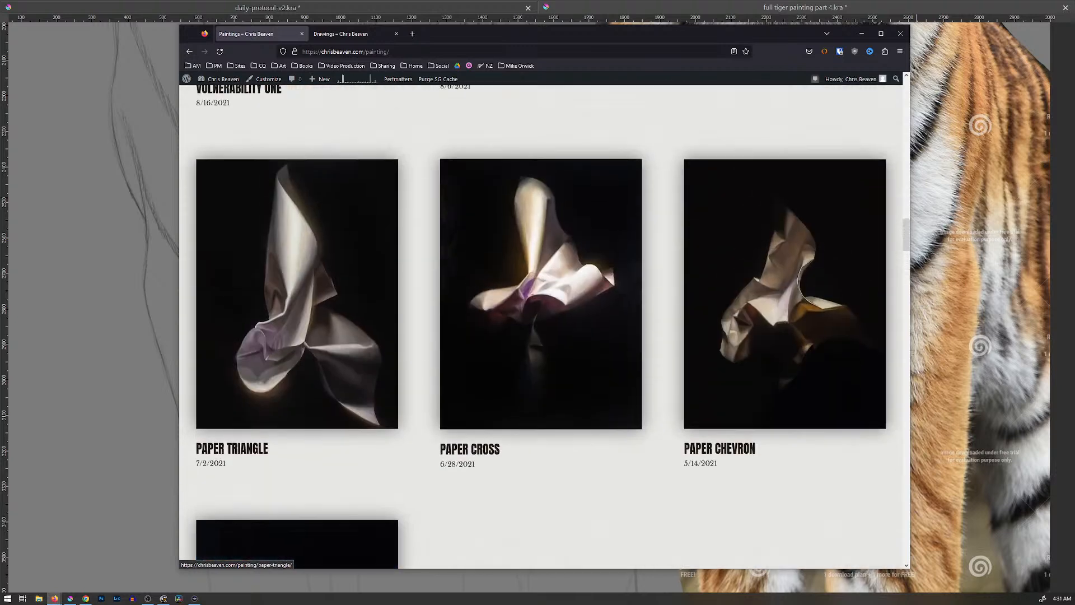
{"action": "scroll", "coordinate": [541, 313], "scroll_direction": "up", "scroll_amount": 6}
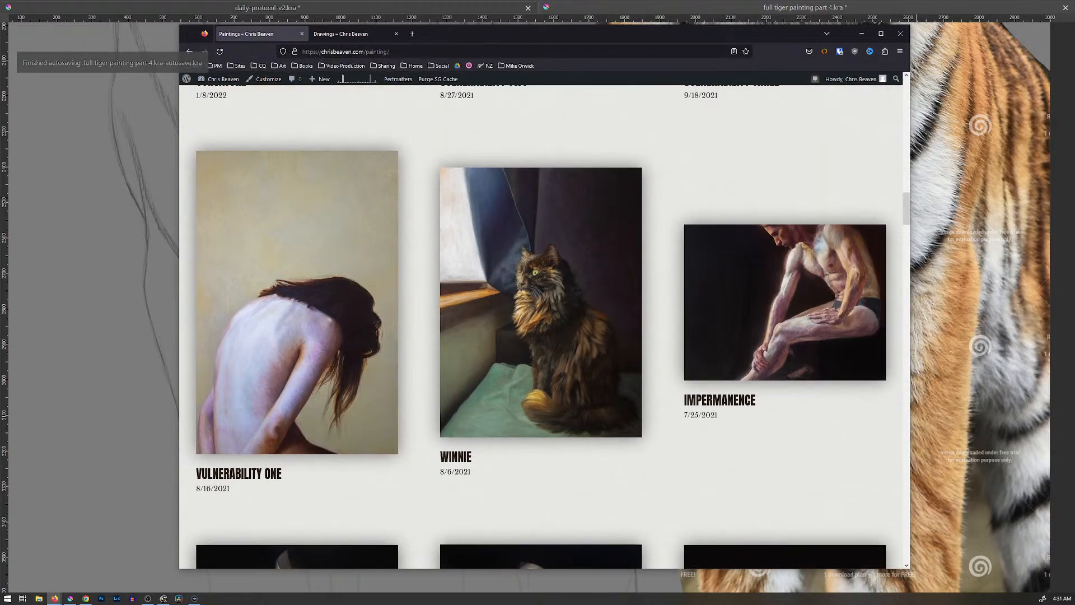
{"action": "scroll", "coordinate": [541, 314], "scroll_direction": "up", "scroll_amount": 3}
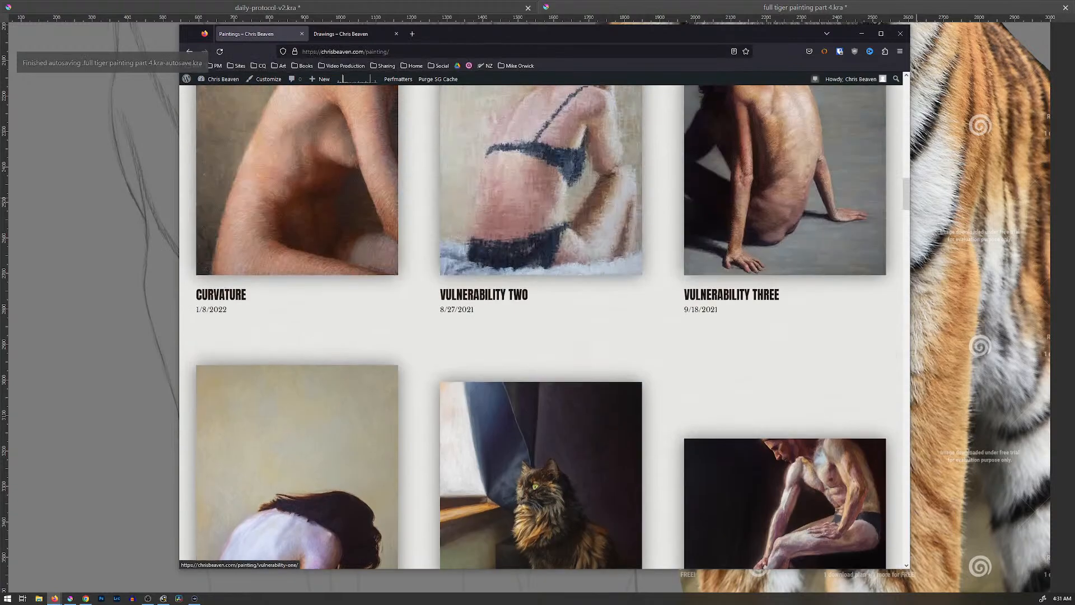
{"action": "scroll", "coordinate": [297, 313], "scroll_direction": "up", "scroll_amount": 3}
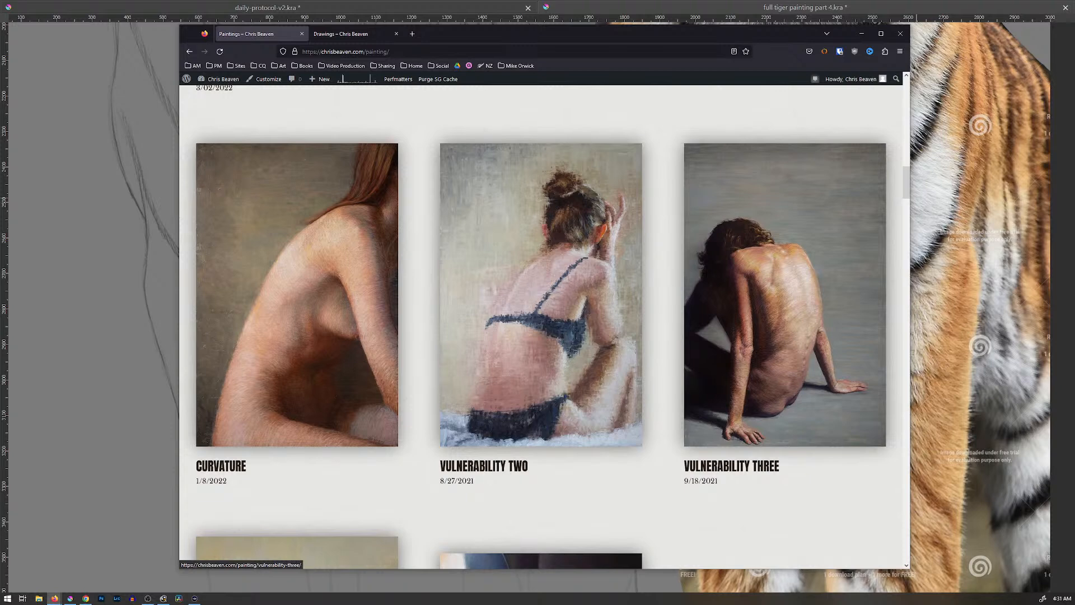
{"action": "scroll", "coordinate": [784, 292], "scroll_direction": "up", "scroll_amount": 1}
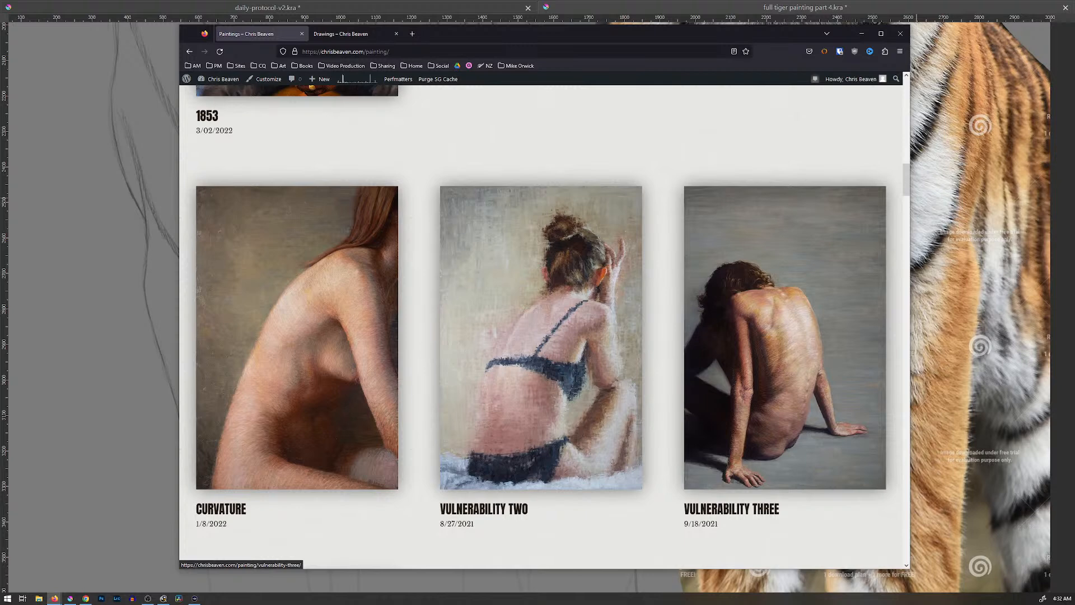
{"action": "scroll", "coordinate": [784, 336], "scroll_direction": "up", "scroll_amount": 2}
{"action": "scroll", "coordinate": [784, 336], "scroll_direction": "down", "scroll_amount": 2}
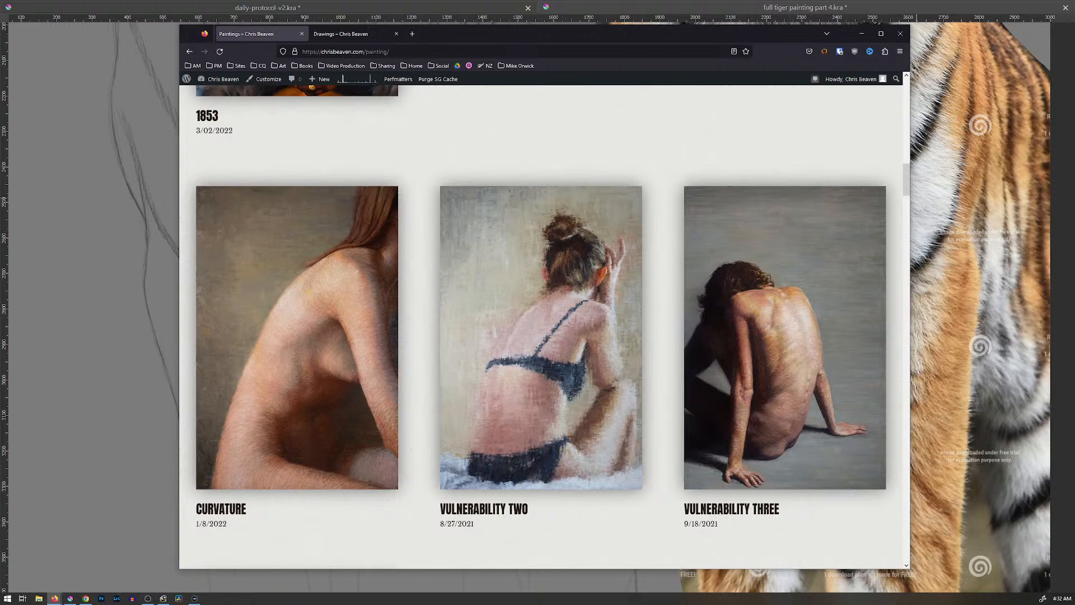
Step: Continue past 1853, Veiled and Faded to examine Valley Aflame V1, Estuary and The Pear Tree
{"action": "scroll", "coordinate": [540, 325], "scroll_direction": "up", "scroll_amount": 5}
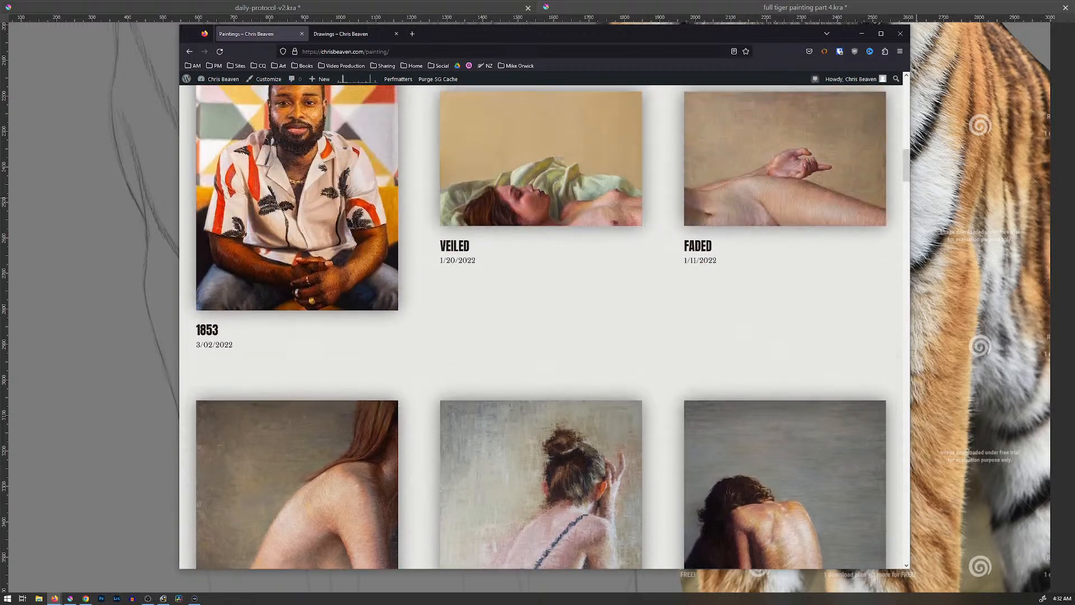
{"action": "scroll", "coordinate": [541, 325], "scroll_direction": "up", "scroll_amount": 3}
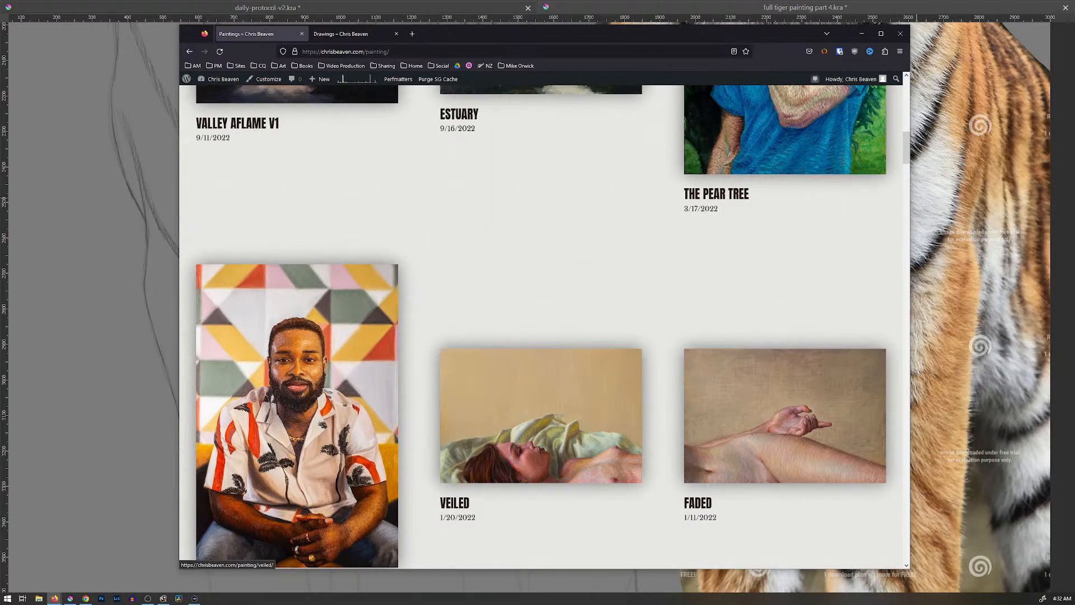
{"action": "scroll", "coordinate": [540, 325], "scroll_direction": "up", "scroll_amount": 5}
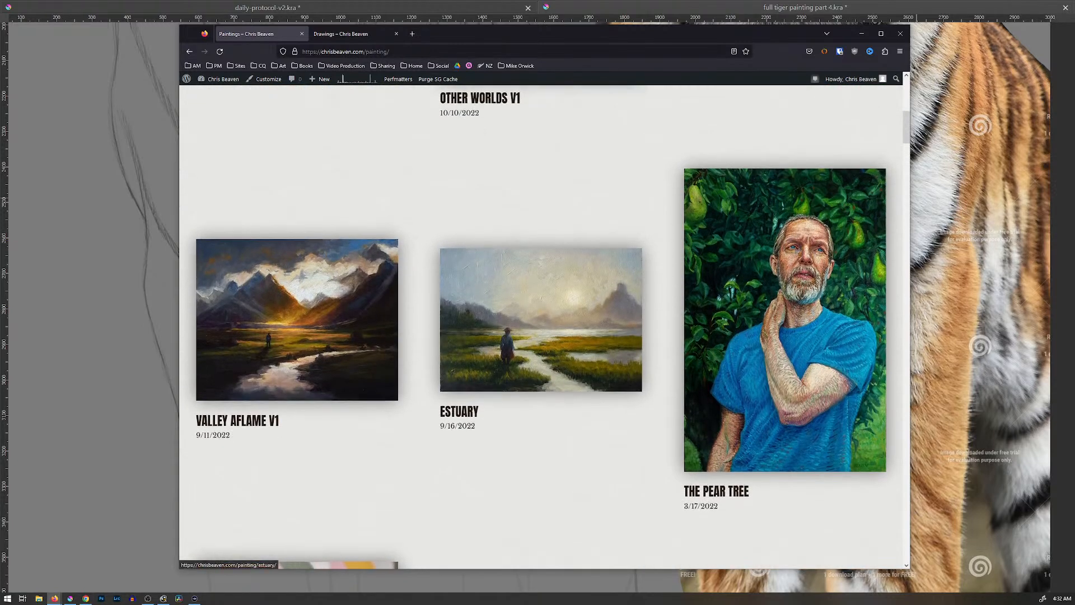
{"action": "scroll", "coordinate": [540, 325], "scroll_direction": "down", "scroll_amount": 2}
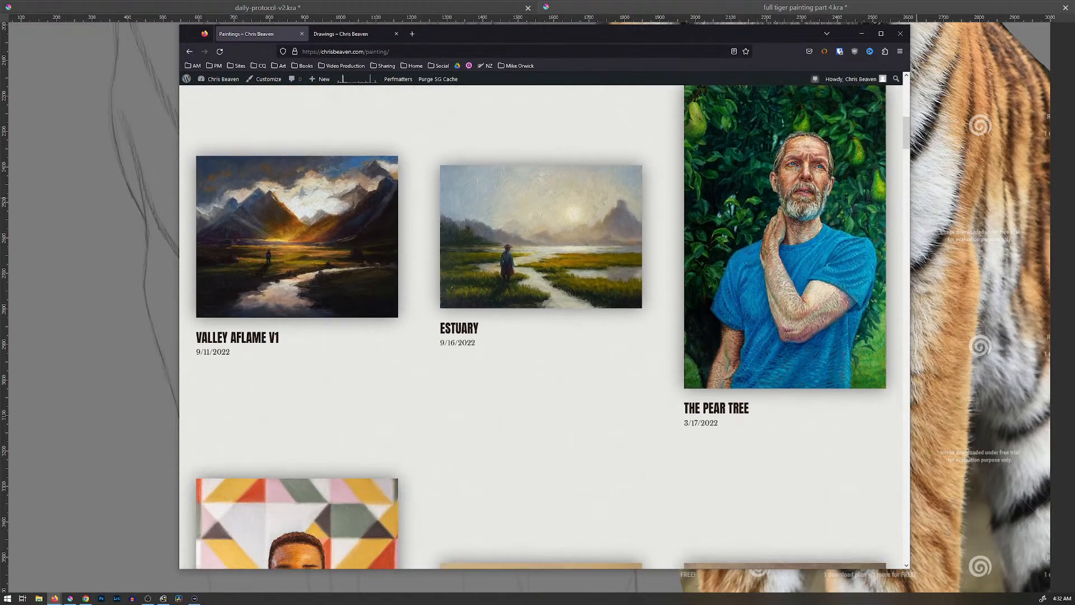
{"action": "scroll", "coordinate": [784, 280], "scroll_direction": "up", "scroll_amount": 1}
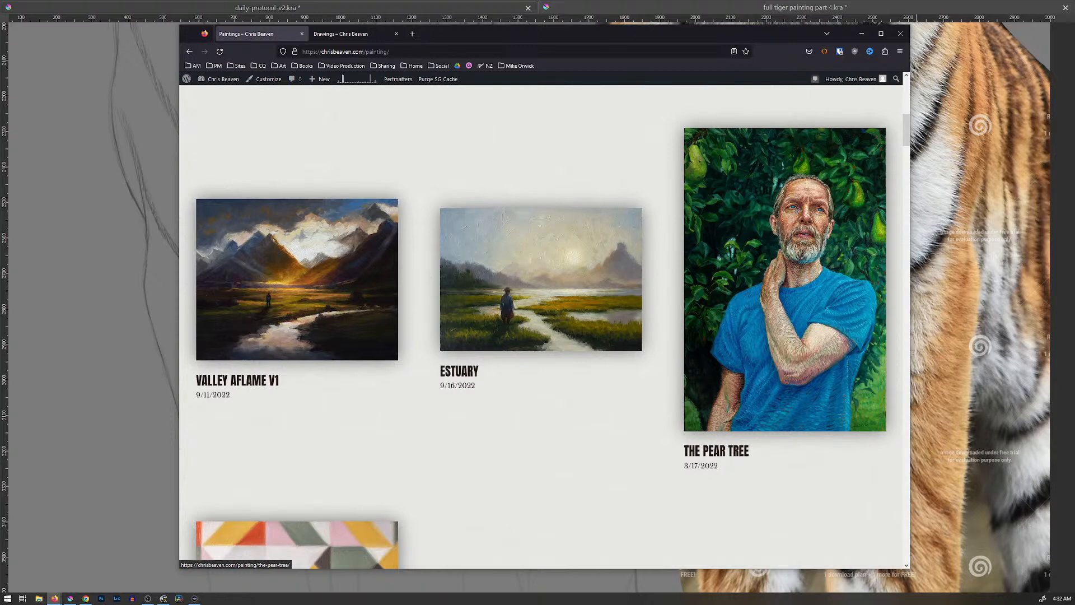
{"action": "scroll", "coordinate": [784, 314], "scroll_direction": "up", "scroll_amount": 7}
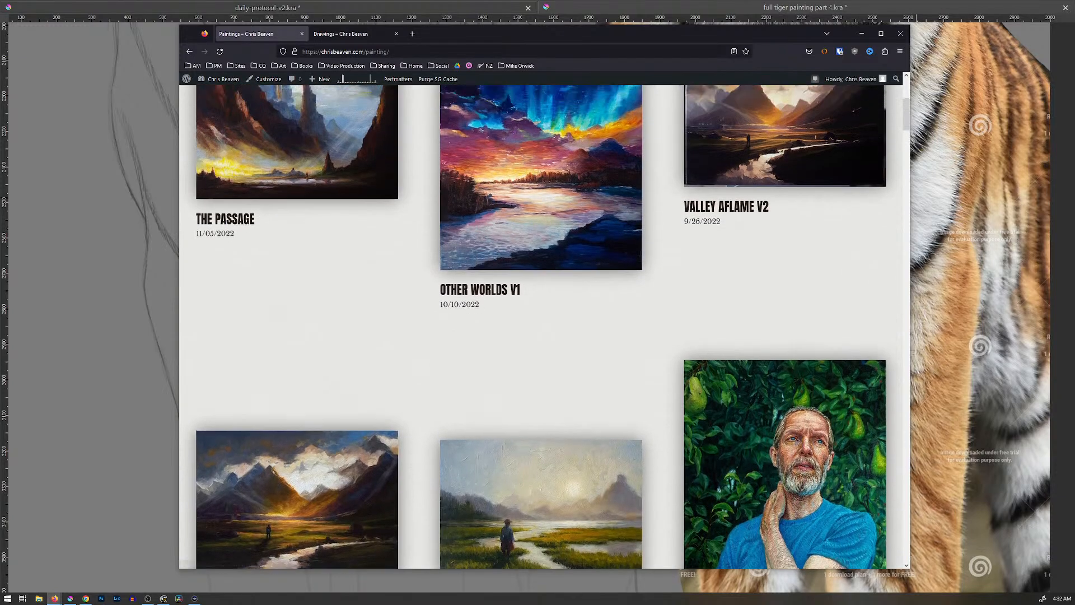
{"action": "scroll", "coordinate": [538, 325], "scroll_direction": "down", "scroll_amount": 3}
{"action": "scroll", "coordinate": [538, 325], "scroll_direction": "down", "scroll_amount": 2}
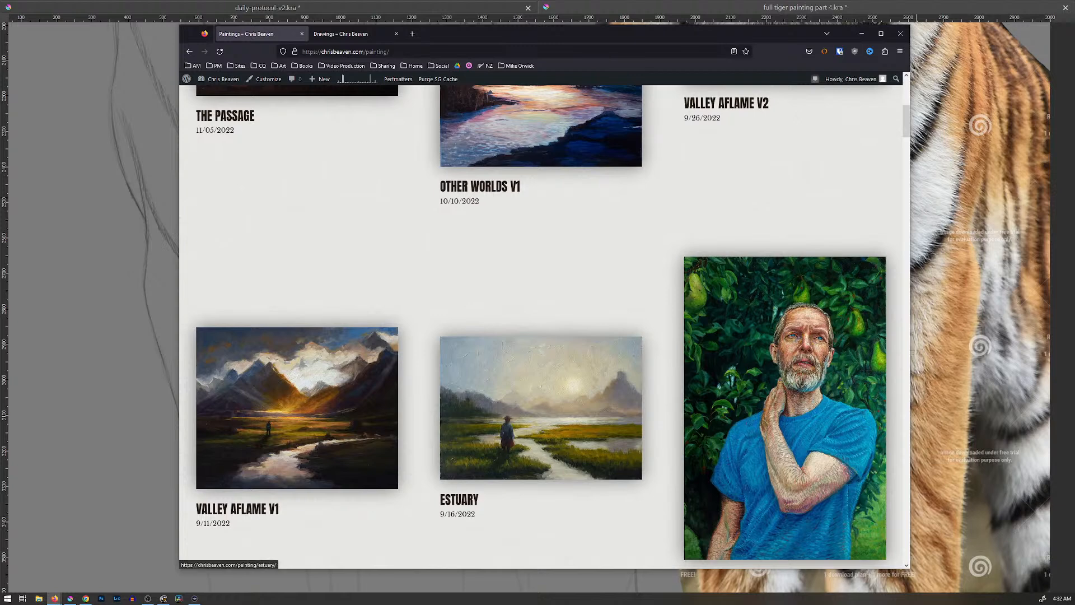
{"action": "scroll", "coordinate": [543, 326], "scroll_direction": "down", "scroll_amount": 2}
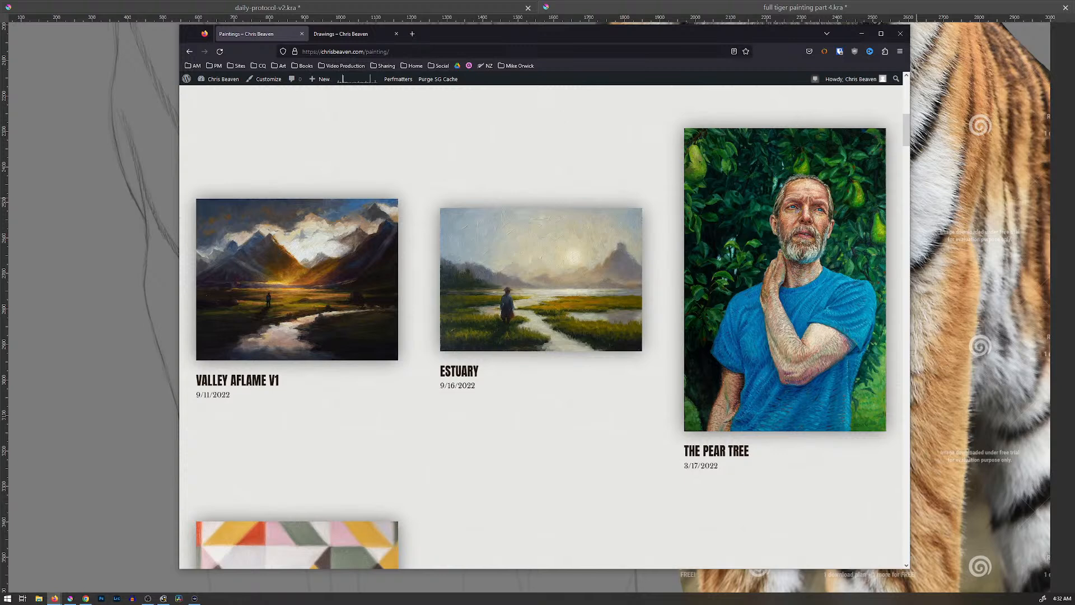
Step: Compare The Passage, Other Worlds V1 and Valley Aflame V2 with the Estuary and Pear Tree row
{"action": "scroll", "coordinate": [504, 370], "scroll_direction": "up", "scroll_amount": 2}
{"action": "scroll", "coordinate": [541, 347], "scroll_direction": "up", "scroll_amount": 1}
{"action": "scroll", "coordinate": [541, 364], "scroll_direction": "up", "scroll_amount": 3}
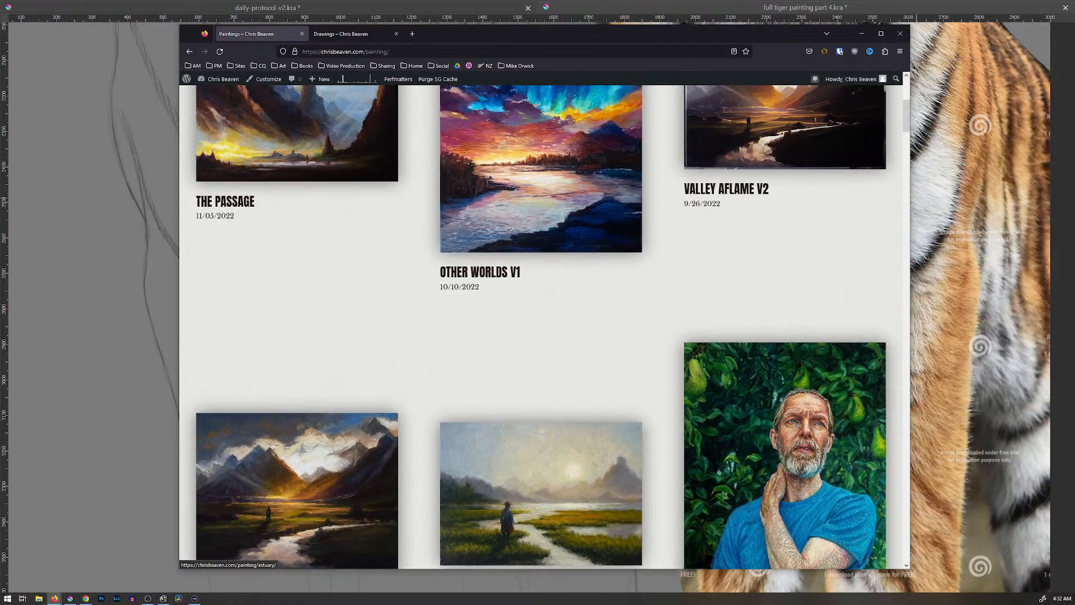
{"action": "scroll", "coordinate": [541, 336], "scroll_direction": "up", "scroll_amount": 5}
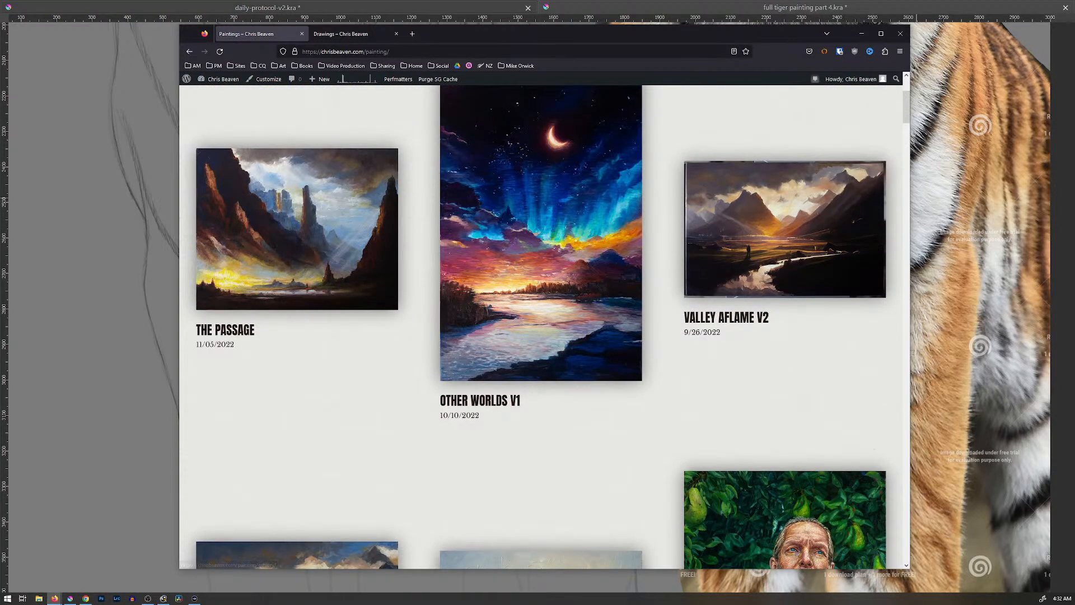
{"action": "scroll", "coordinate": [541, 336], "scroll_direction": "down", "scroll_amount": 8}
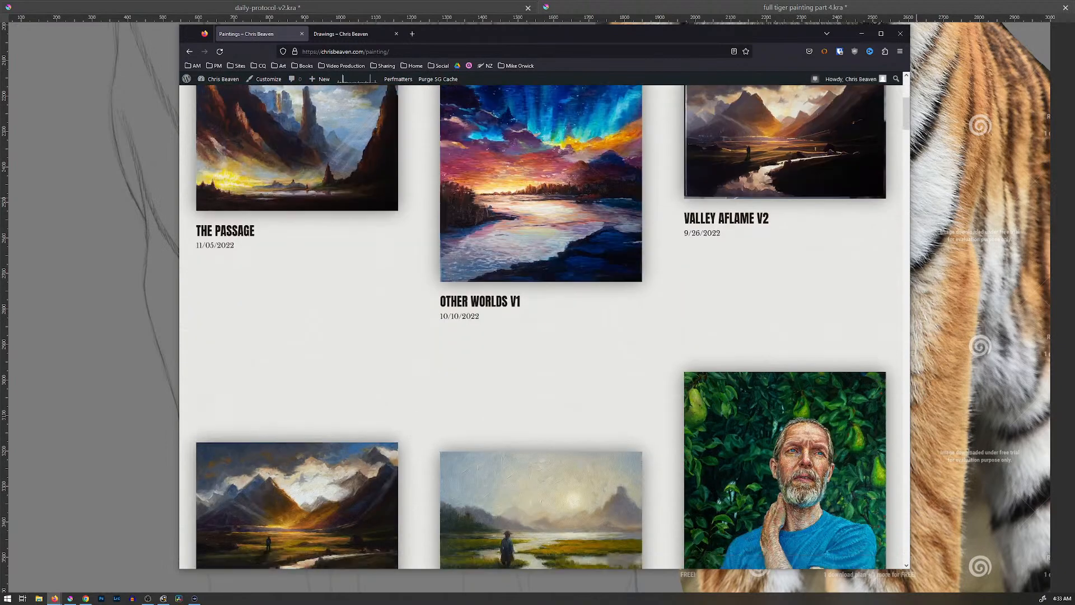
{"action": "scroll", "coordinate": [480, 358], "scroll_direction": "up", "scroll_amount": 5}
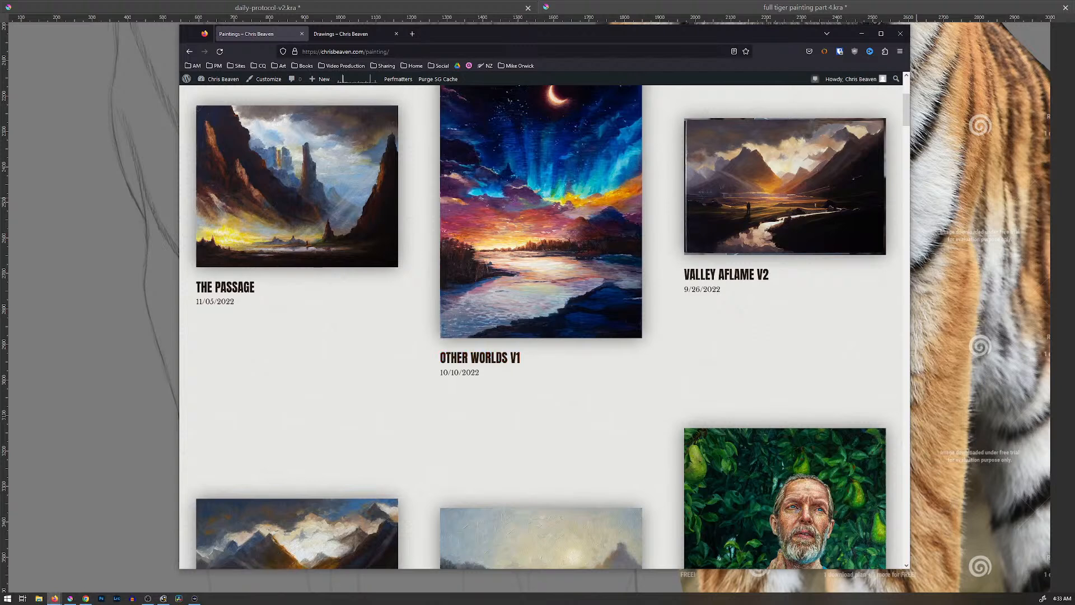
{"action": "scroll", "coordinate": [480, 357], "scroll_direction": "down", "scroll_amount": 6}
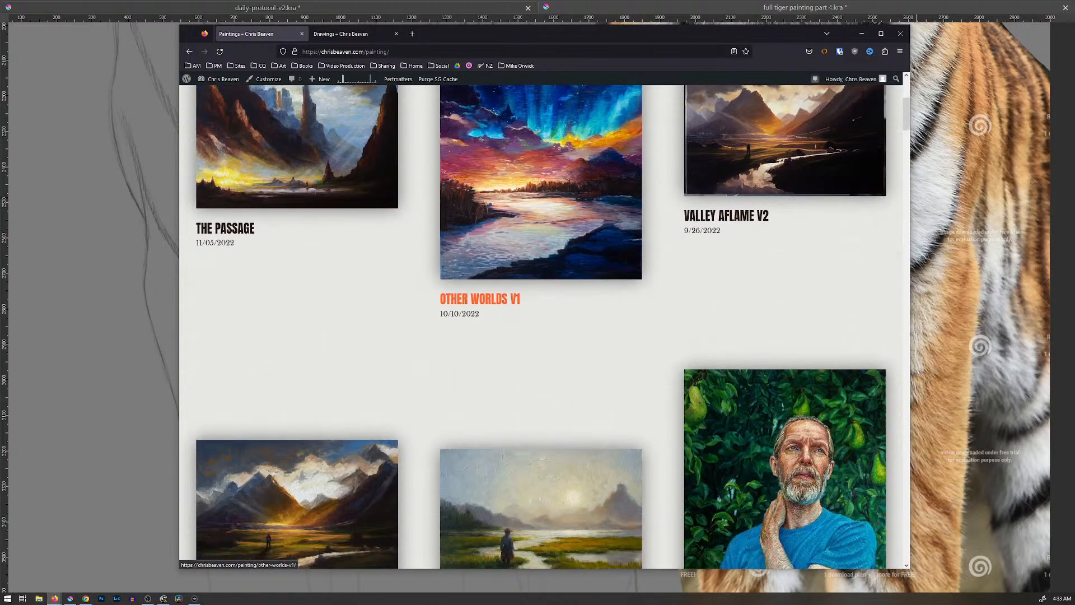
{"action": "scroll", "coordinate": [480, 357], "scroll_direction": "up", "scroll_amount": 9}
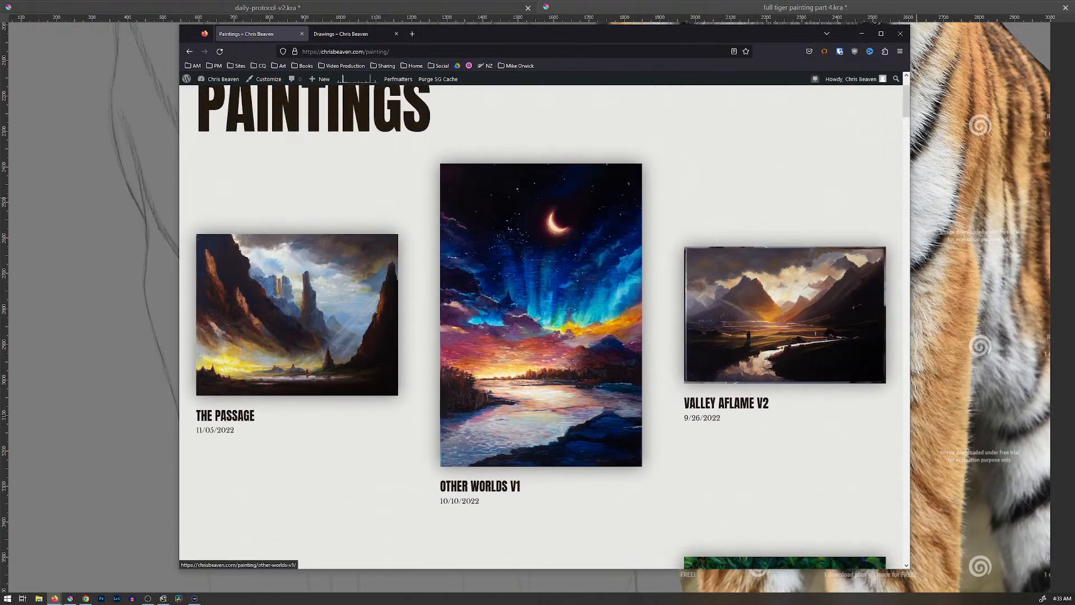
Step: Review the 2022 paintings once more from the start of the gallery, and move the browser window off the tiger sketch in Krita
{"action": "scroll", "coordinate": [480, 357], "scroll_direction": "up", "scroll_amount": 2}
{"action": "scroll", "coordinate": [480, 358], "scroll_direction": "down", "scroll_amount": 16}
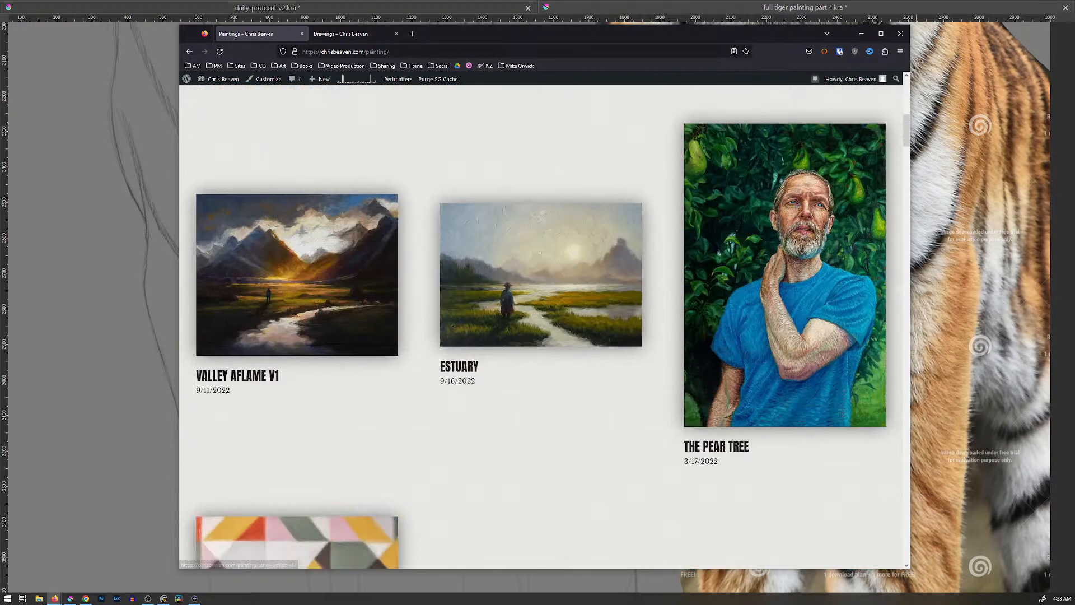
{"action": "scroll", "coordinate": [480, 358], "scroll_direction": "down", "scroll_amount": 4}
{"action": "scroll", "coordinate": [480, 357], "scroll_direction": "up", "scroll_amount": 14}
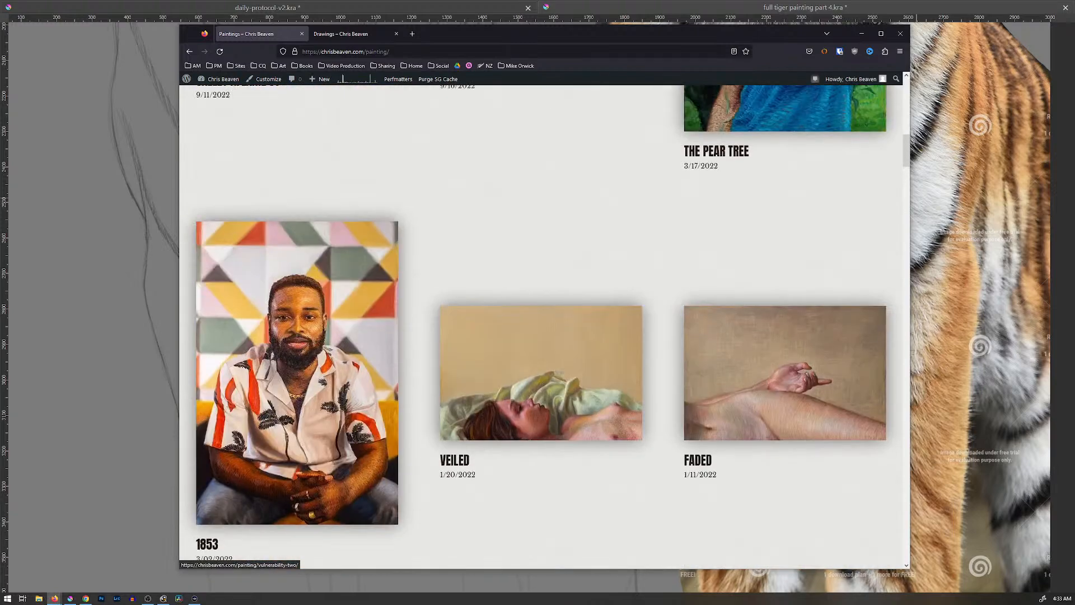
{"action": "scroll", "coordinate": [479, 357], "scroll_direction": "up", "scroll_amount": 5}
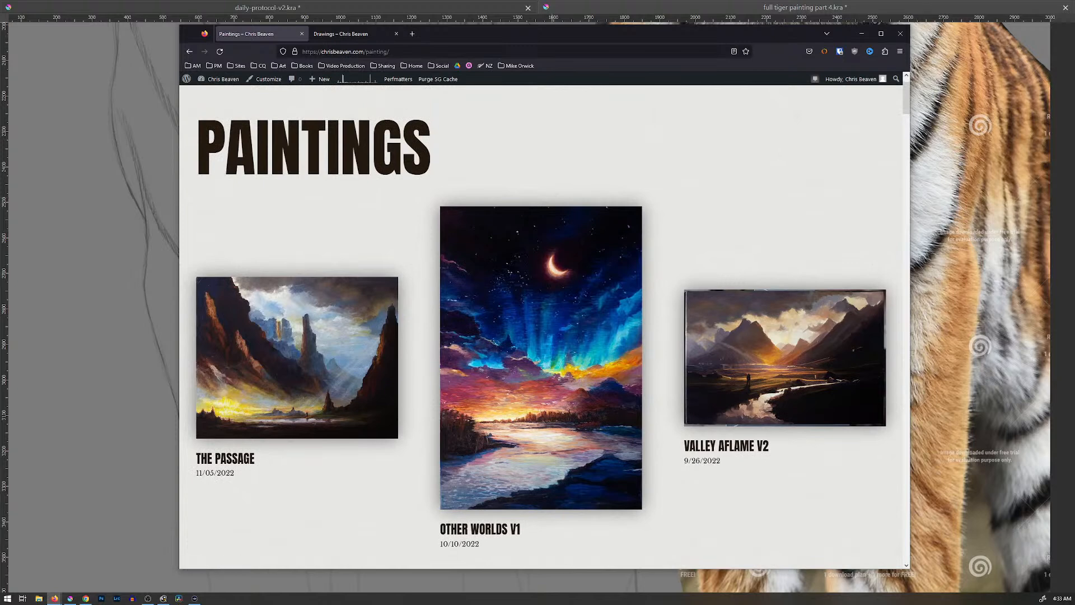
{"action": "left_click_drag", "start_coordinate": [548, 27], "coordinate": [616, 0]}
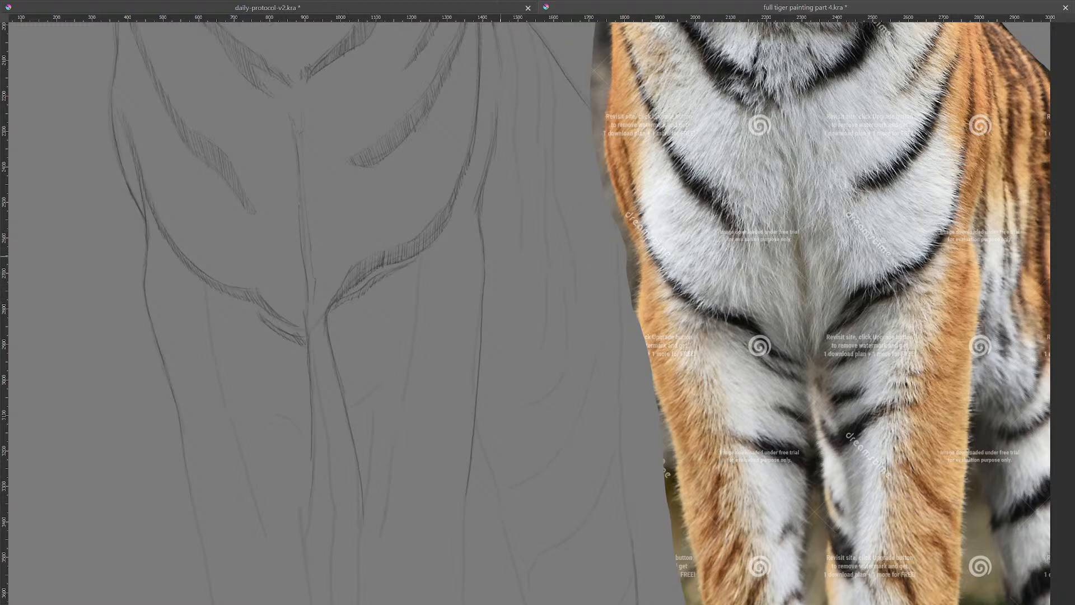
Step: Hatch the short dark stripes along the inner edges of both upper forelegs, following the reference photo
{"action": "left_click_drag", "start_coordinate": [492, 424], "coordinate": [503, 277]}
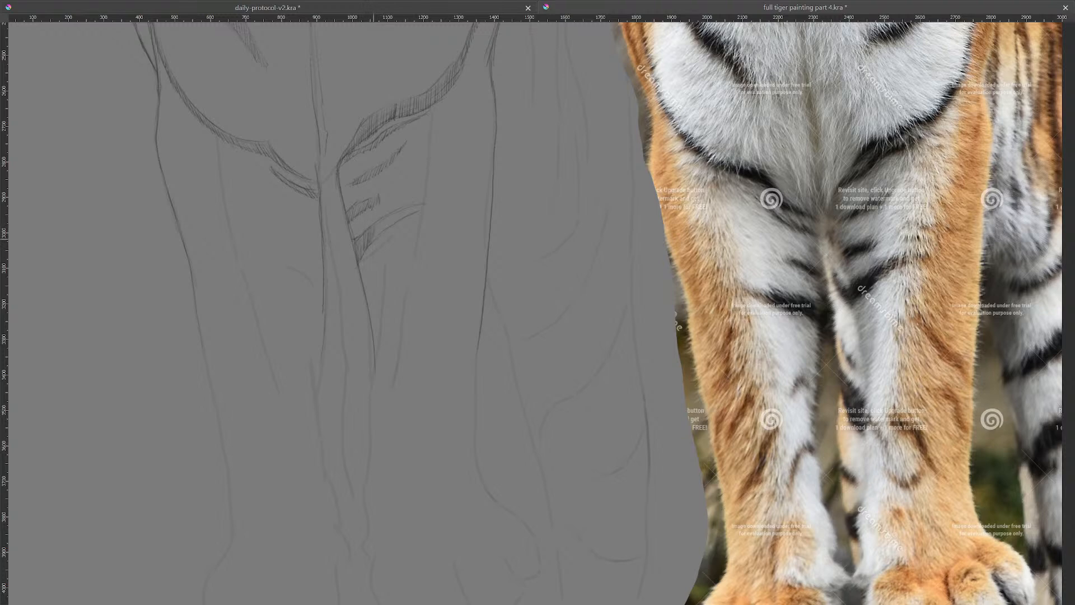
{"action": "left_click_drag", "start_coordinate": [377, 238], "coordinate": [389, 217]}
{"action": "left_click_drag", "start_coordinate": [304, 231], "coordinate": [318, 239]}
{"action": "left_click_drag", "start_coordinate": [289, 228], "coordinate": [299, 228]}
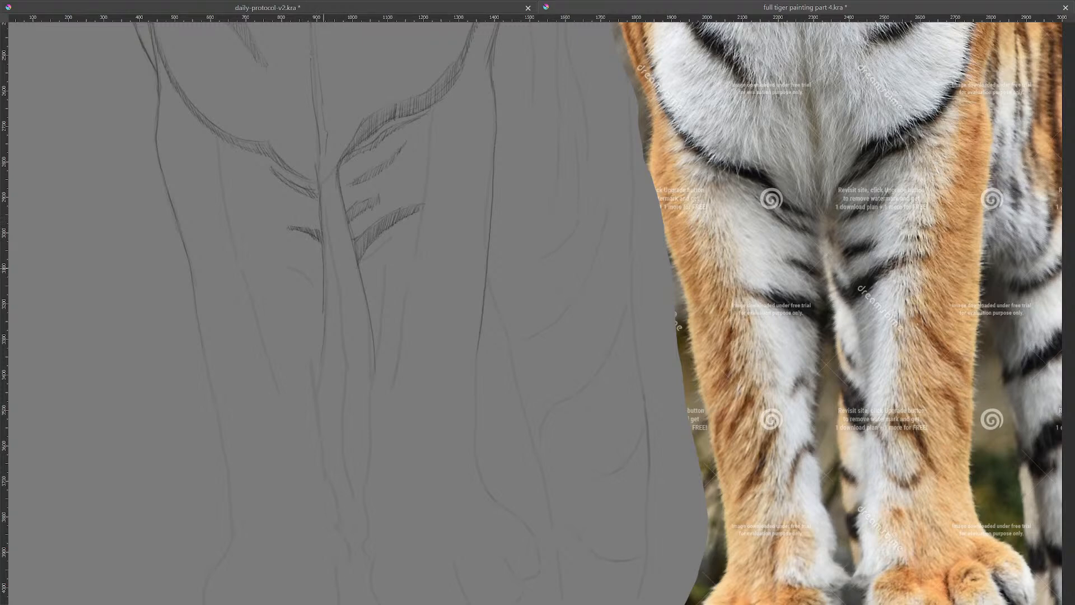
{"action": "left_click_drag", "start_coordinate": [270, 250], "coordinate": [317, 269]}
{"action": "key", "text": "ctrl+z"}
{"action": "left_click_drag", "start_coordinate": [253, 252], "coordinate": [274, 253]}
{"action": "left_click_drag", "start_coordinate": [318, 285], "coordinate": [319, 268]}
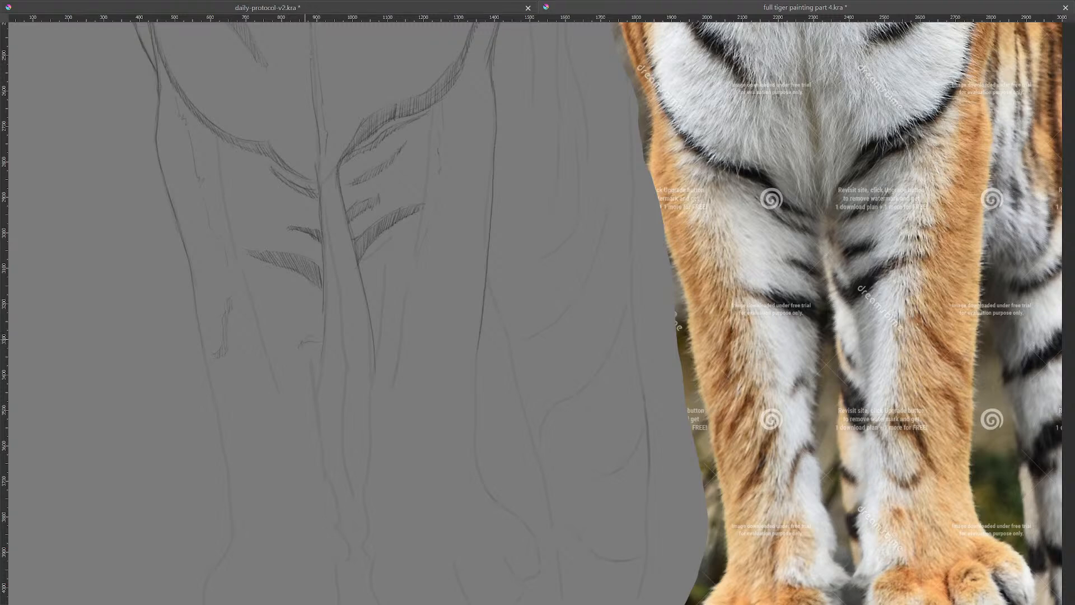
Step: Hatch the small inner stripe on the left foreleg and darken the leg's inner and outer contours down to the wrist
{"action": "left_click_drag", "start_coordinate": [311, 342], "coordinate": [317, 335]}
{"action": "left_click_drag", "start_coordinate": [324, 321], "coordinate": [320, 420]}
{"action": "left_click_drag", "start_coordinate": [192, 288], "coordinate": [195, 310]}
{"action": "left_click_drag", "start_coordinate": [213, 395], "coordinate": [222, 435]}
{"action": "left_click_drag", "start_coordinate": [231, 503], "coordinate": [231, 524]}
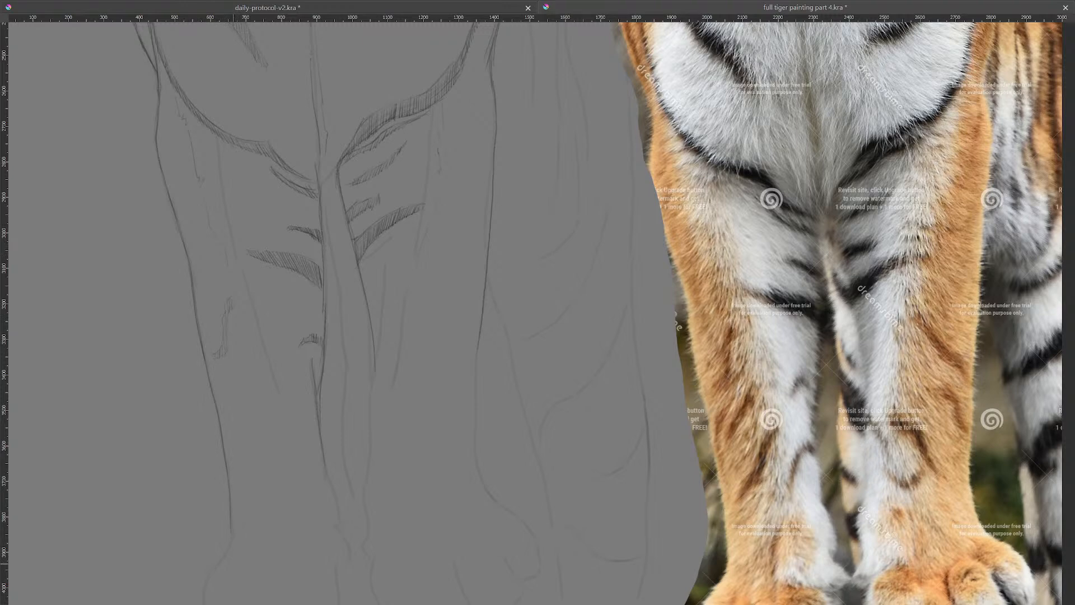
Step: Darken the inner contour of the right foreleg from mid-leg down towards the paw
{"action": "left_click_drag", "start_coordinate": [453, 380], "coordinate": [445, 290]}
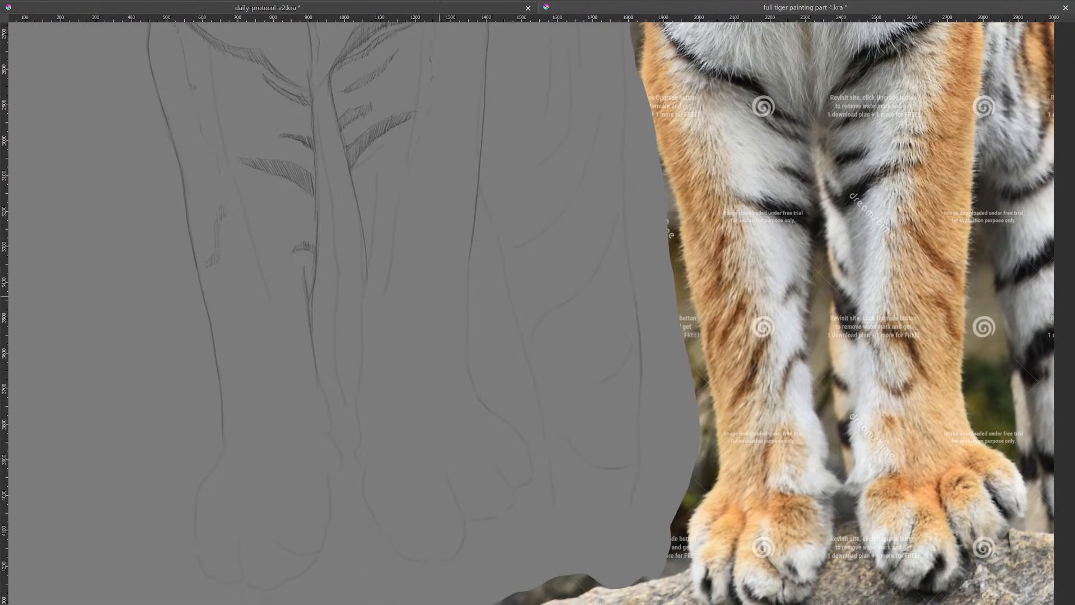
{"action": "left_click_drag", "start_coordinate": [374, 199], "coordinate": [369, 268]}
{"action": "left_click_drag", "start_coordinate": [359, 377], "coordinate": [358, 425]}
{"action": "key", "text": "ctrl+z"}
Step: Refine the left paw's outline, divide its toes, hatch the claws and add the stripes just above the paw
{"action": "left_click_drag", "start_coordinate": [439, 400], "coordinate": [464, 255]}
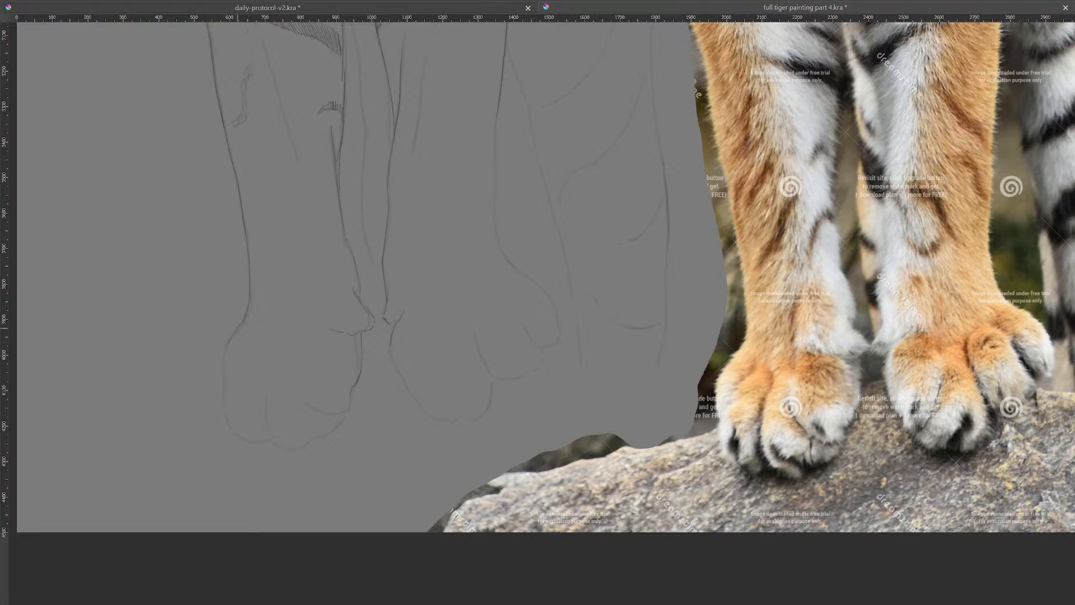
{"action": "left_click_drag", "start_coordinate": [223, 351], "coordinate": [223, 392]}
{"action": "left_click_drag", "start_coordinate": [427, 426], "coordinate": [431, 347]}
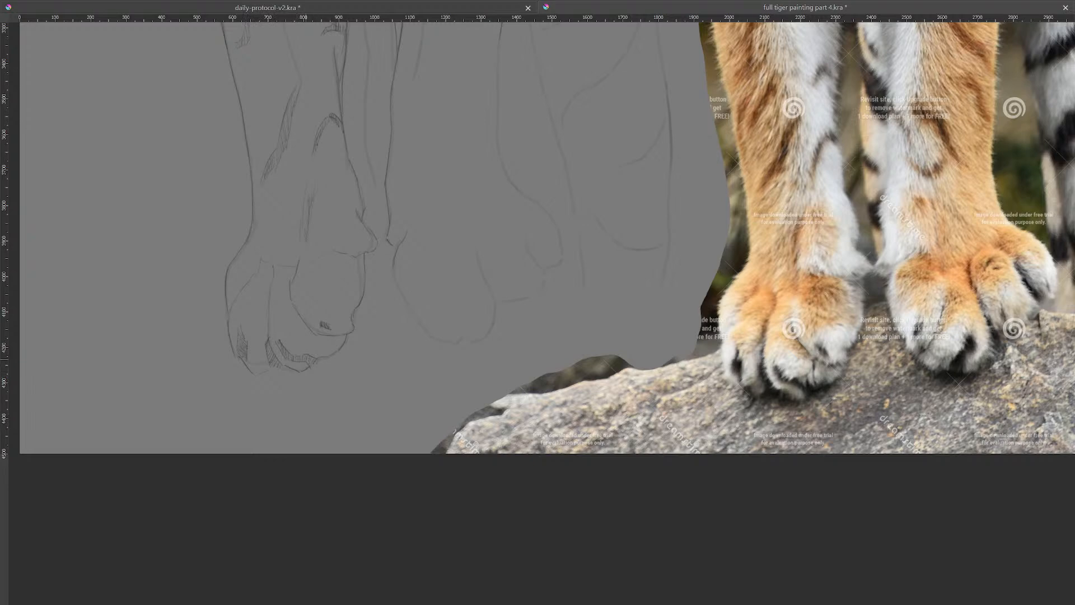
Step: Sketch the rock's sloping top edge from the left paw out to the canvas edge
{"action": "left_click_drag", "start_coordinate": [428, 365], "coordinate": [500, 263]}
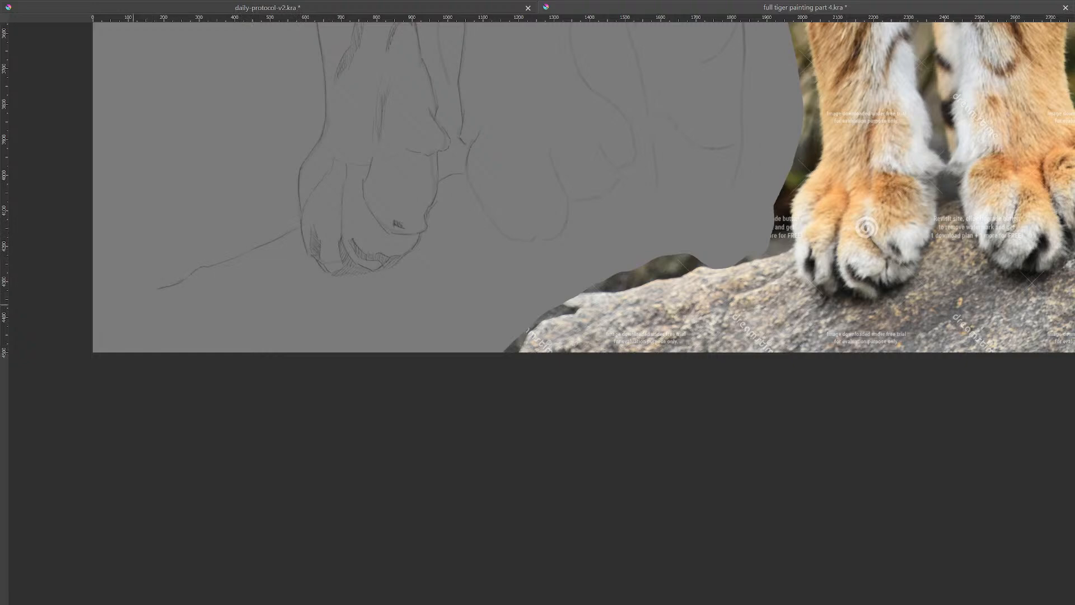
{"action": "left_click_drag", "start_coordinate": [158, 289], "coordinate": [126, 305]}
{"action": "left_click_drag", "start_coordinate": [108, 297], "coordinate": [99, 298]}
Step: Define the right paw's toes and claws, hatch the crescent stripe above it and darken the foreleg's outer contour
{"action": "left_click_drag", "start_coordinate": [695, 177], "coordinate": [643, 192]}
{"action": "left_click_drag", "start_coordinate": [563, 244], "coordinate": [559, 276]}
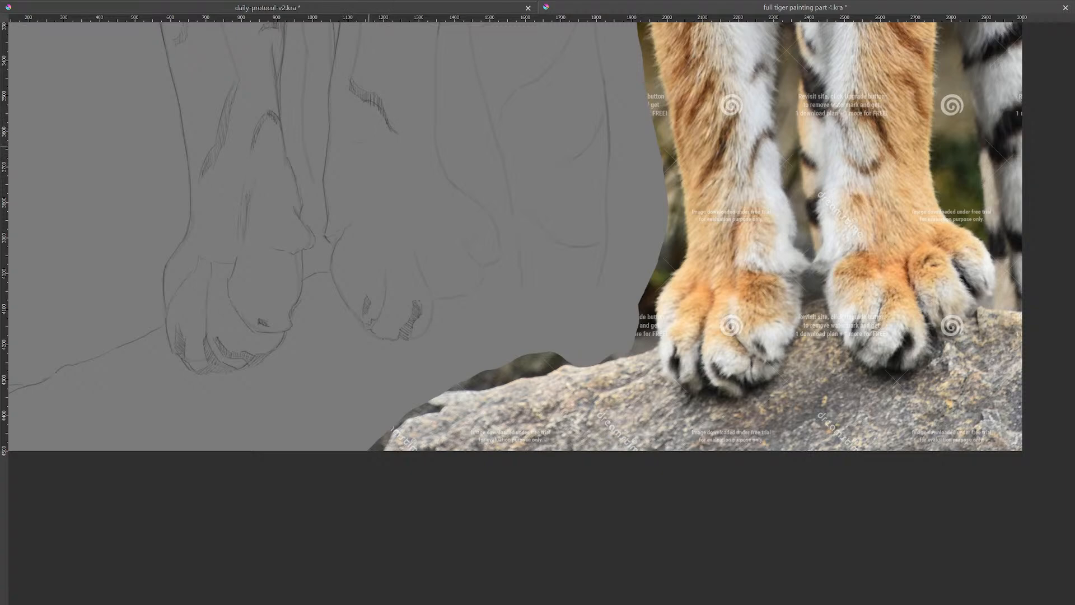
{"action": "left_click_drag", "start_coordinate": [348, 132], "coordinate": [353, 142]}
{"action": "left_click_drag", "start_coordinate": [441, 151], "coordinate": [448, 172]}
{"action": "left_click_drag", "start_coordinate": [463, 191], "coordinate": [480, 205]}
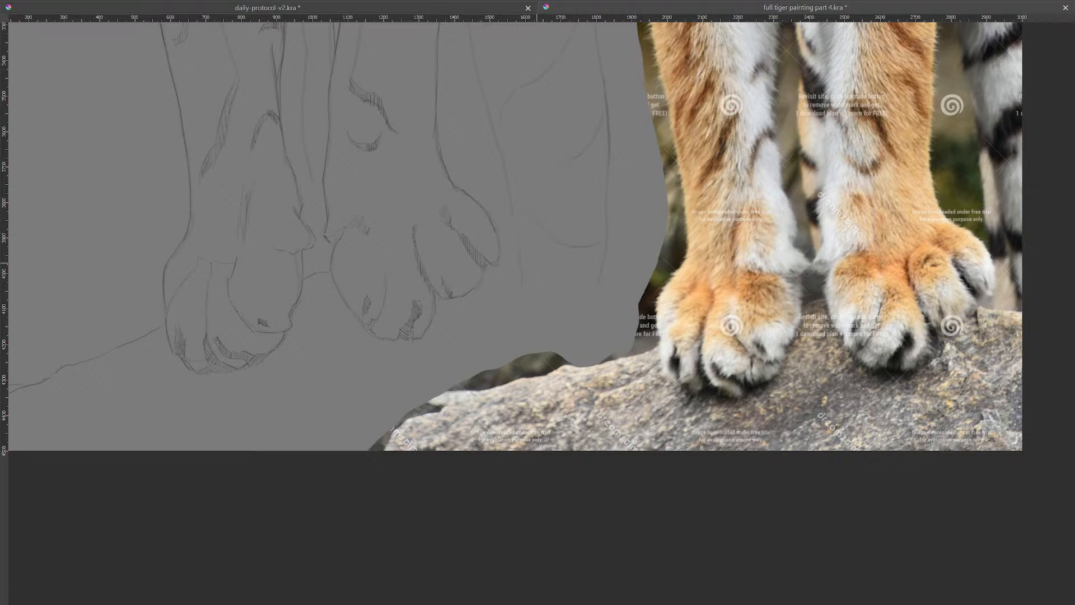
Step: Hatch the diagonal stripe on the right foreleg's upper outer side and touch up the left foreleg's markings
{"action": "left_click_drag", "start_coordinate": [539, 124], "coordinate": [532, 254]}
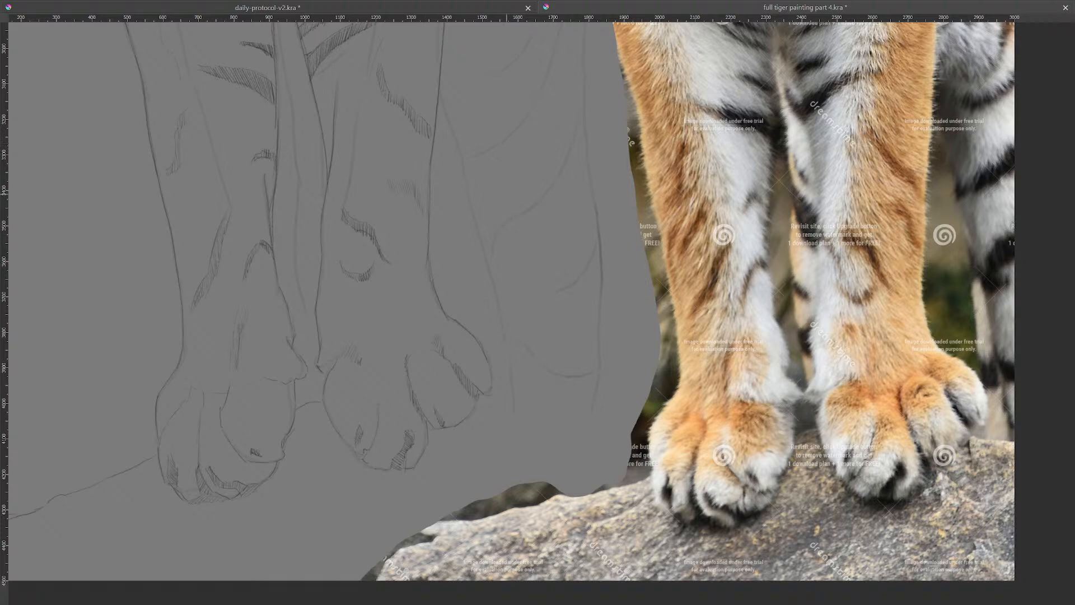
{"action": "left_click_drag", "start_coordinate": [473, 165], "coordinate": [524, 311]}
{"action": "left_click_drag", "start_coordinate": [563, 134], "coordinate": [539, 274]}
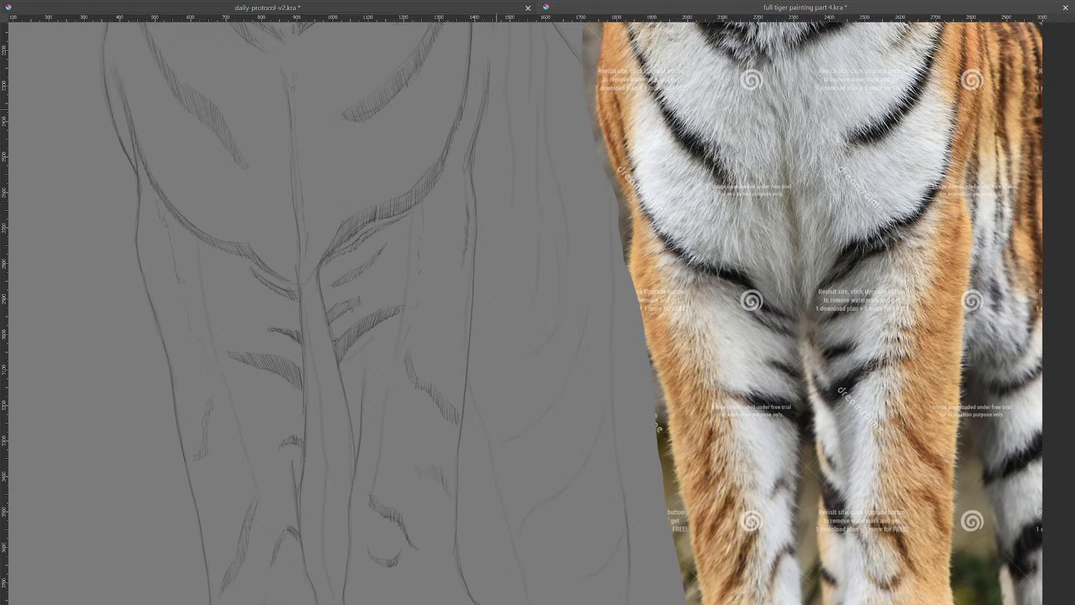
{"action": "left_click_drag", "start_coordinate": [397, 371], "coordinate": [411, 182]}
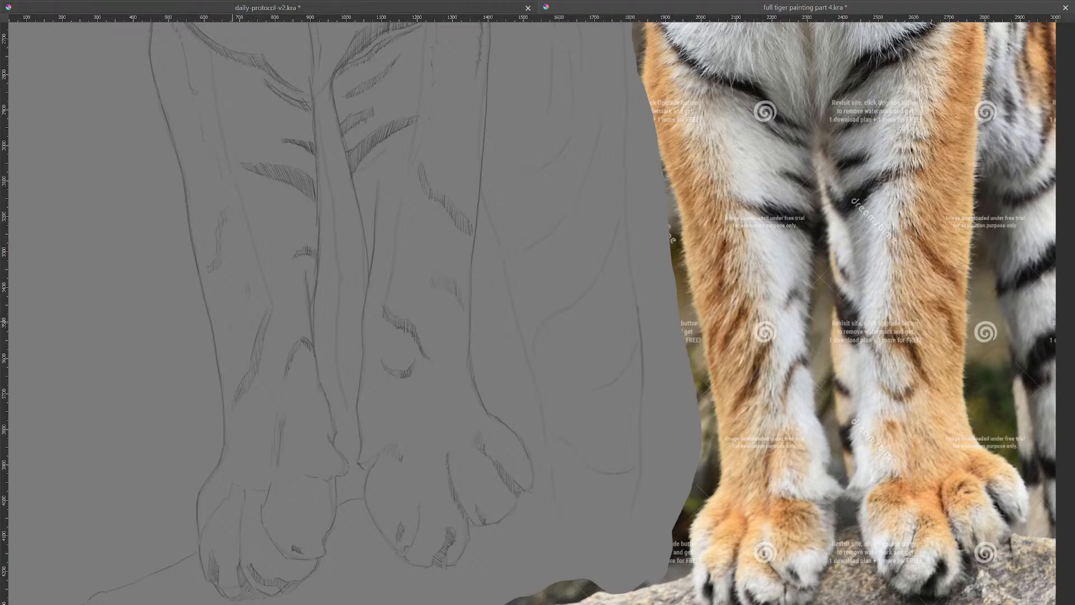
{"action": "left_click_drag", "start_coordinate": [234, 319], "coordinate": [247, 287]}
Step: Move the tiger photo on the Copy of Background layer left, across the sketch
{"action": "mouse_move", "coordinate": [392, 231]}
{"action": "left_mouse_down"}
{"action": "mouse_move", "coordinate": [319, 371]}
{"action": "mouse_move", "coordinate": [309, 420]}
{"action": "left_mouse_up"}
{"action": "left_click_drag", "start_coordinate": [308, 244], "coordinate": [306, 353]}
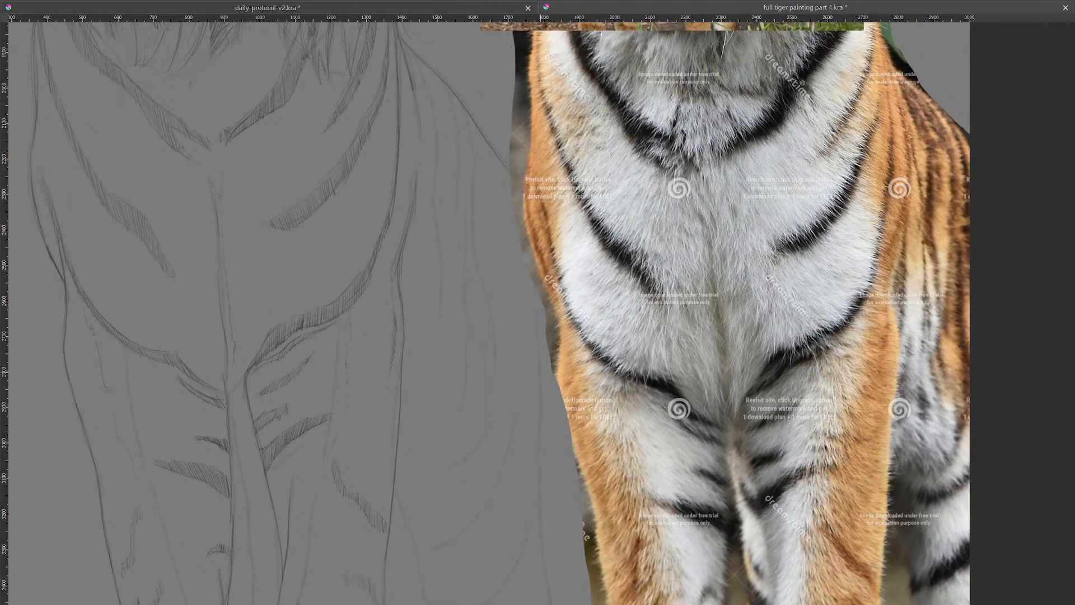
{"action": "mouse_move", "coordinate": [308, 190]}
{"action": "left_mouse_down"}
{"action": "mouse_move", "coordinate": [279, 204]}
{"action": "mouse_move", "coordinate": [399, 168]}
{"action": "mouse_move", "coordinate": [397, 217]}
{"action": "left_mouse_up"}
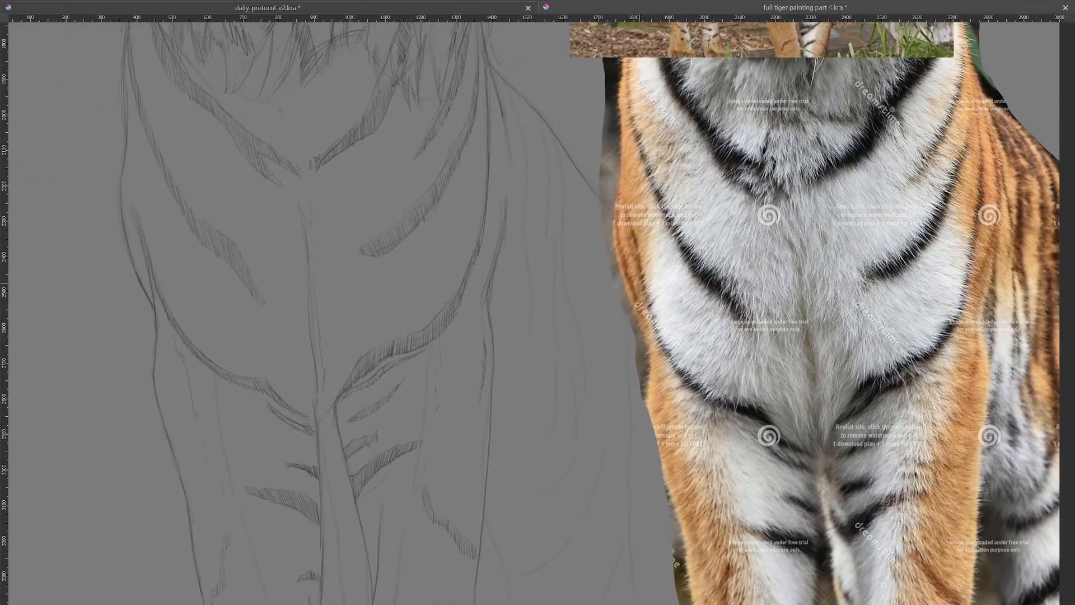
{"action": "key", "text": "Tab"}
{"action": "left_click", "coordinate": [63, 125]}
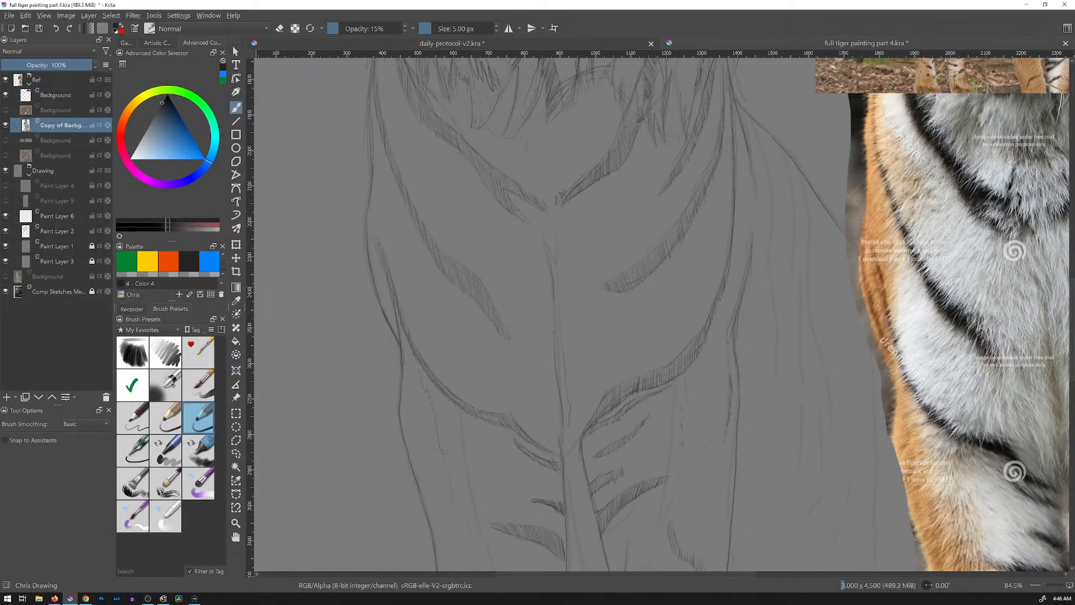
{"action": "key", "text": "t"}
{"action": "mouse_move", "coordinate": [1008, 314]}
{"action": "left_mouse_down"}
{"action": "mouse_move", "coordinate": [551, 308]}
{"action": "mouse_move", "coordinate": [272, 284]}
{"action": "mouse_move", "coordinate": [357, 276]}
{"action": "mouse_move", "coordinate": [329, 260]}
{"action": "mouse_move", "coordinate": [340, 260]}
{"action": "mouse_move", "coordinate": [359, 282]}
{"action": "left_mouse_up"}
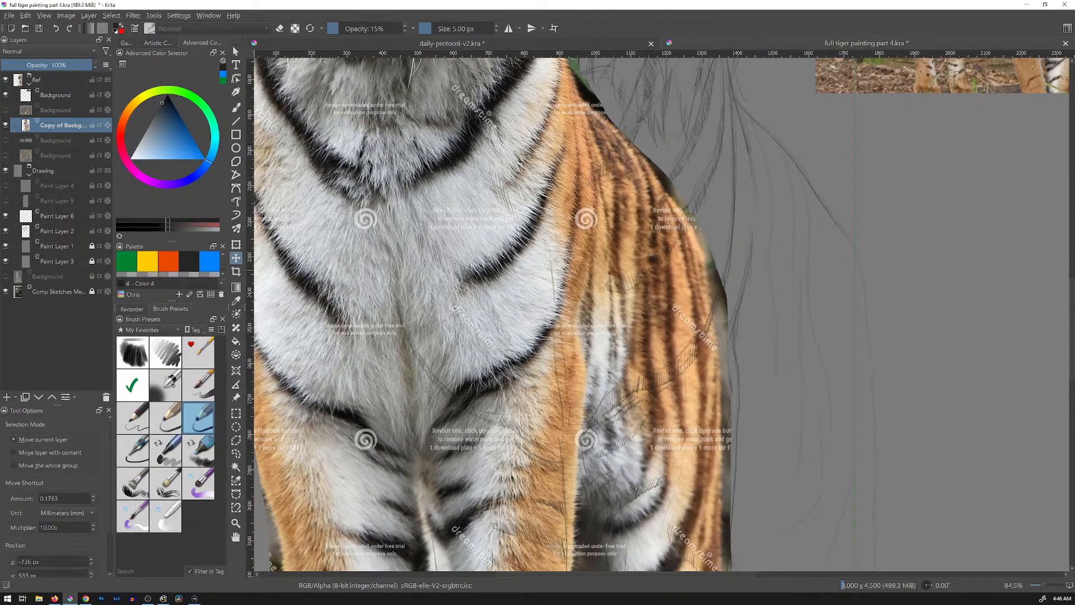
Step: Select Paint Layer 2 and compare the full-body sketch with the large tiger photo by hiding and reshowing the photo
{"action": "left_click", "coordinate": [58, 231]}
{"action": "left_click_drag", "start_coordinate": [831, 314], "coordinate": [649, 304]}
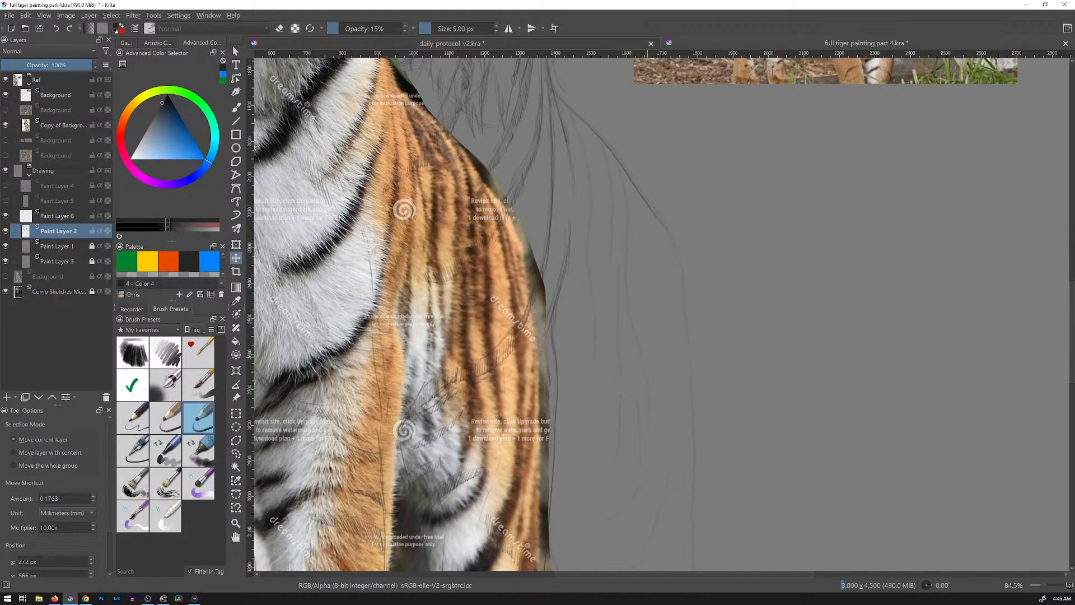
{"action": "key", "text": "Tab"}
{"action": "left_click_drag", "start_coordinate": [364, 240], "coordinate": [625, 251]}
{"action": "left_click_drag", "start_coordinate": [699, 211], "coordinate": [699, 289]}
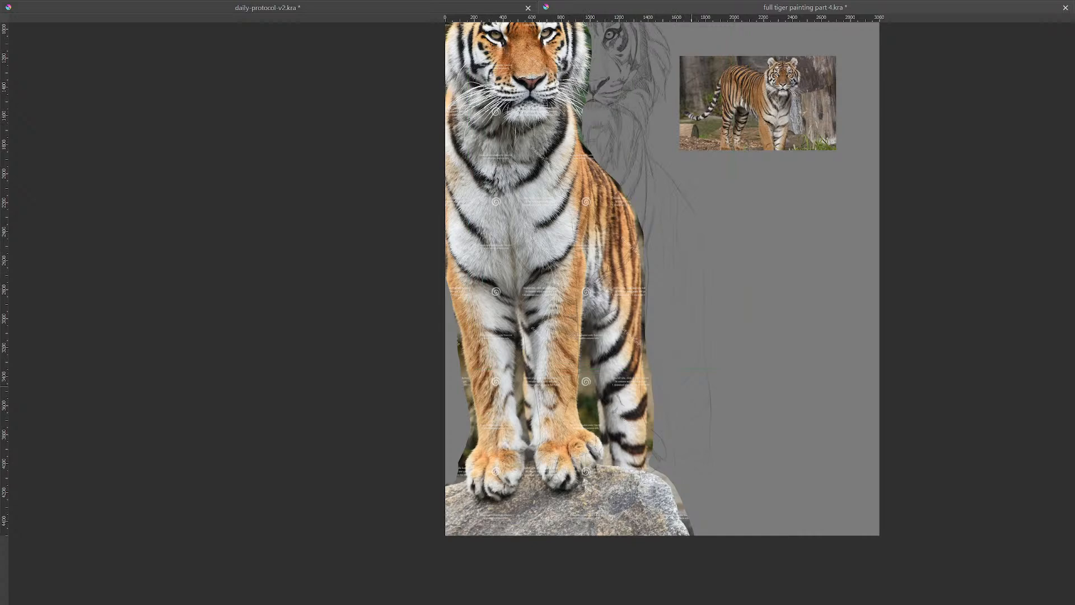
{"action": "key", "text": "Tab"}
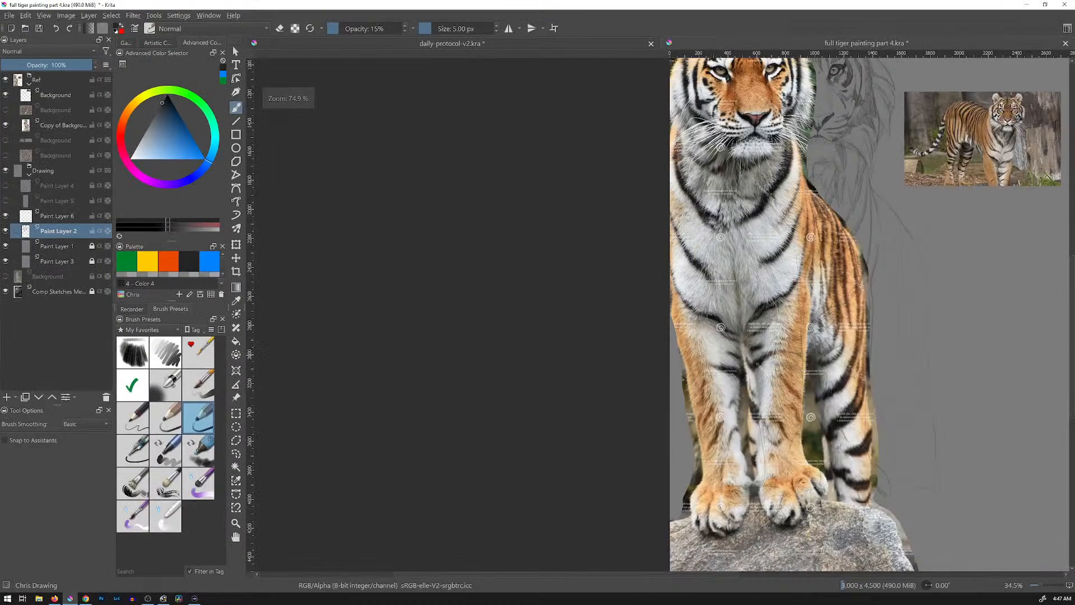
{"action": "left_click", "coordinate": [6, 125]}
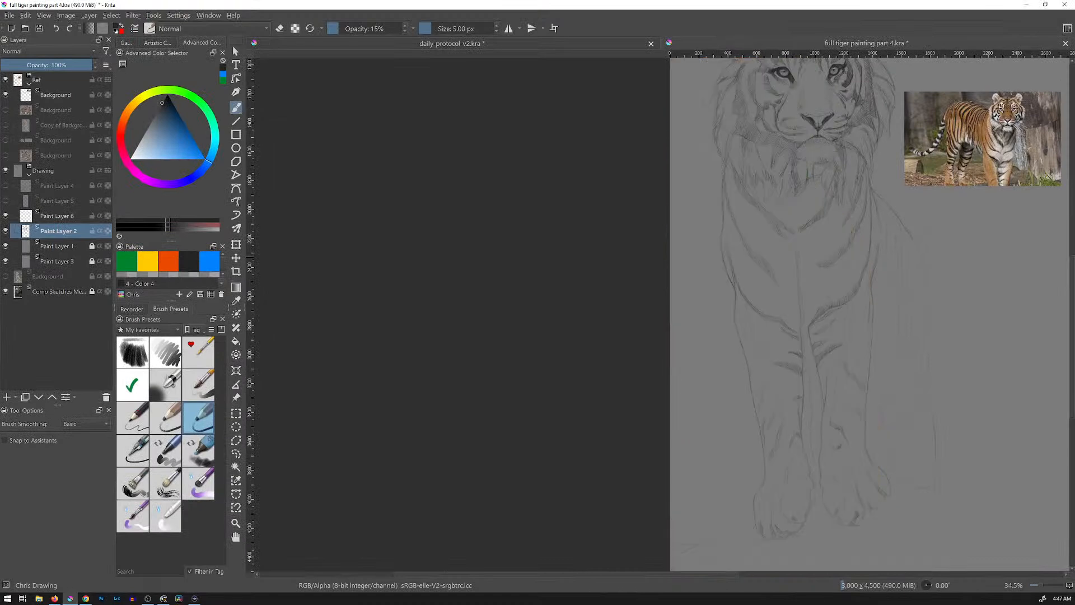
{"action": "left_click_drag", "start_coordinate": [941, 309], "coordinate": [607, 327]}
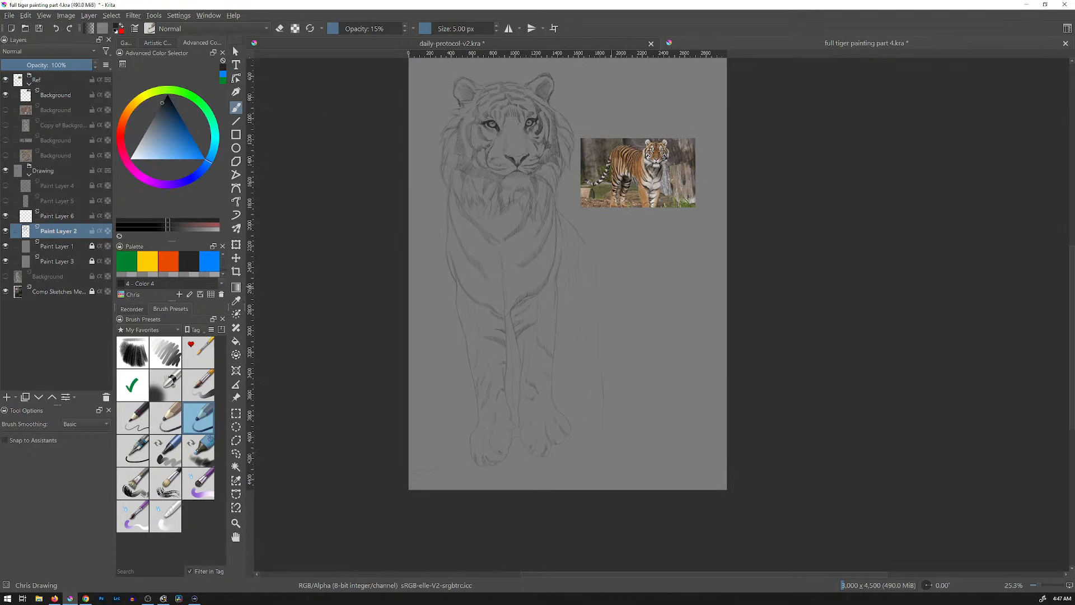
{"action": "left_click", "coordinate": [5, 125]}
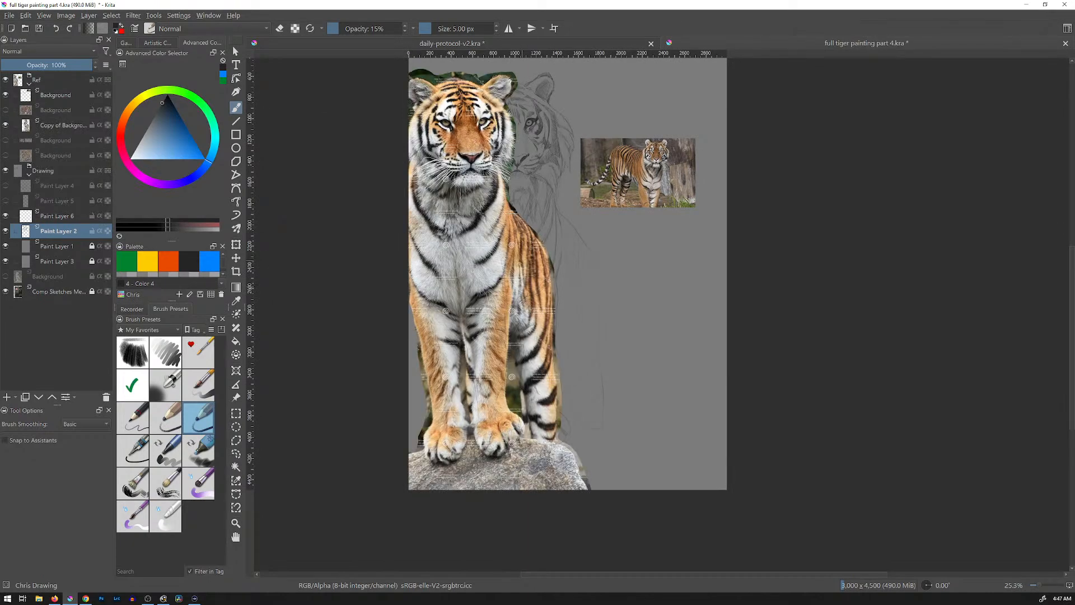
Step: Move the Copy of Background tiger photo right so that it stands beside the sketch
{"action": "key", "text": "t"}
{"action": "left_click_drag", "start_coordinate": [595, 276], "coordinate": [610, 280]}
{"action": "key", "text": "ctrl+z"}
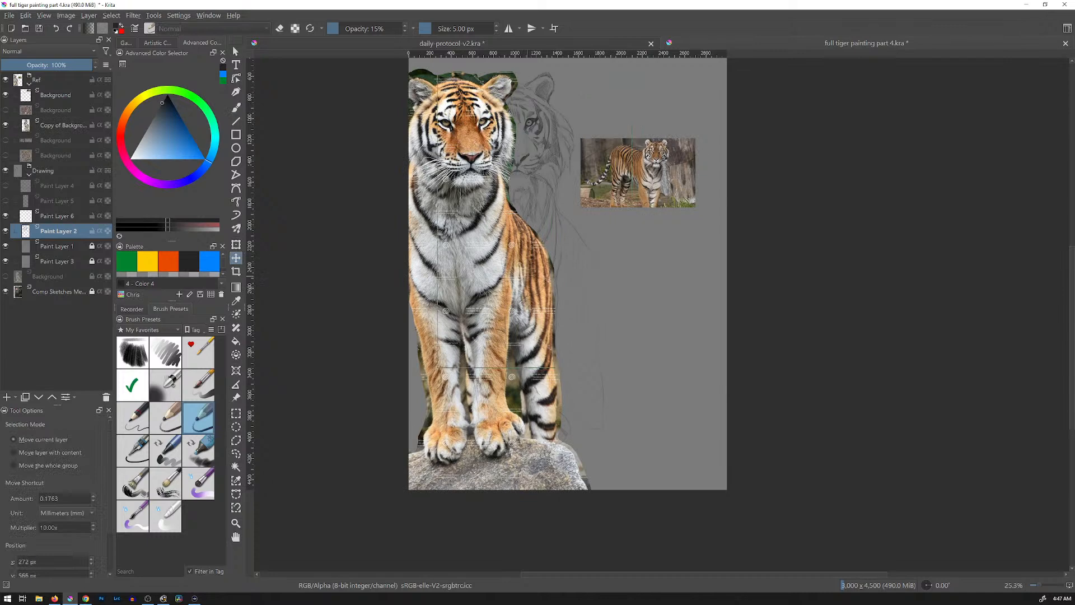
{"action": "left_click", "coordinate": [64, 125]}
{"action": "left_click_drag", "start_coordinate": [456, 215], "coordinate": [634, 225]}
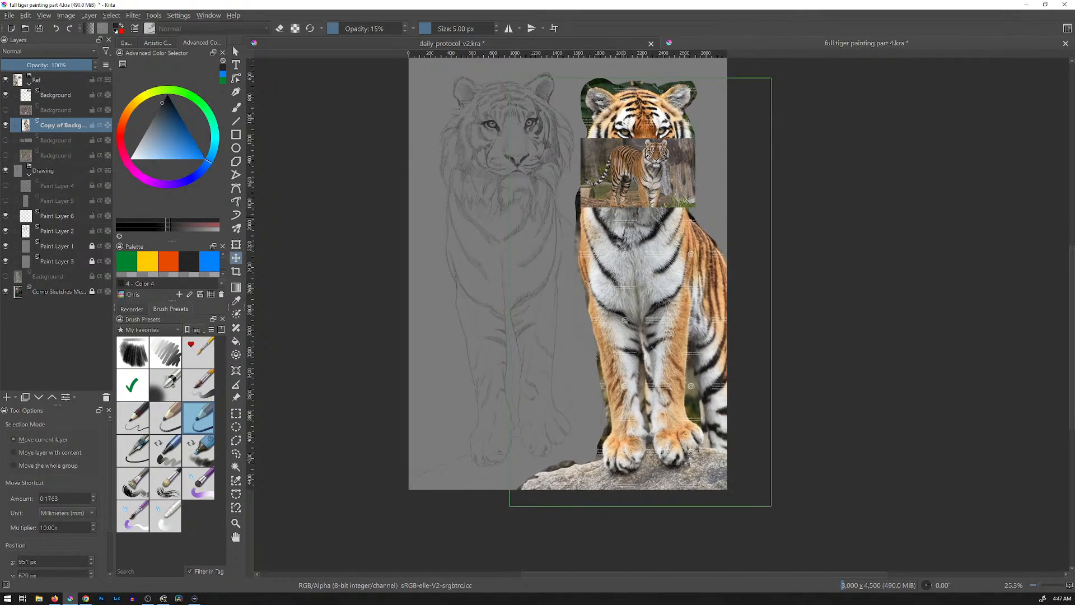
Step: Check what the top Background layer holds, then cut its body sketch out with a freehand selection that spares the small photo
{"action": "left_click", "coordinate": [6, 95]}
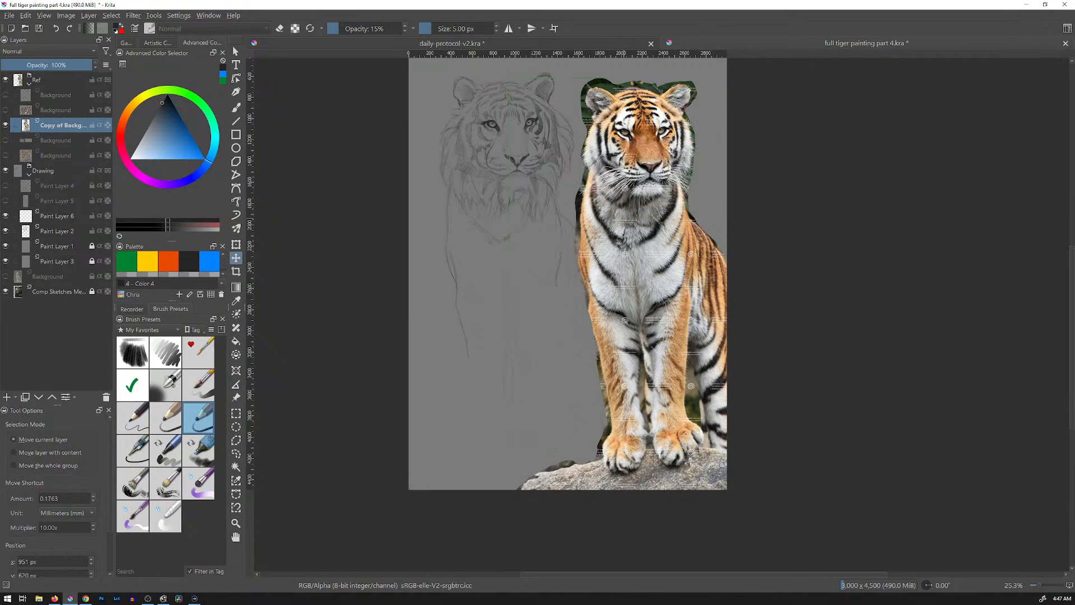
{"action": "mouse_move", "coordinate": [22, 184]}
{"action": "left_click", "coordinate": [5, 95]}
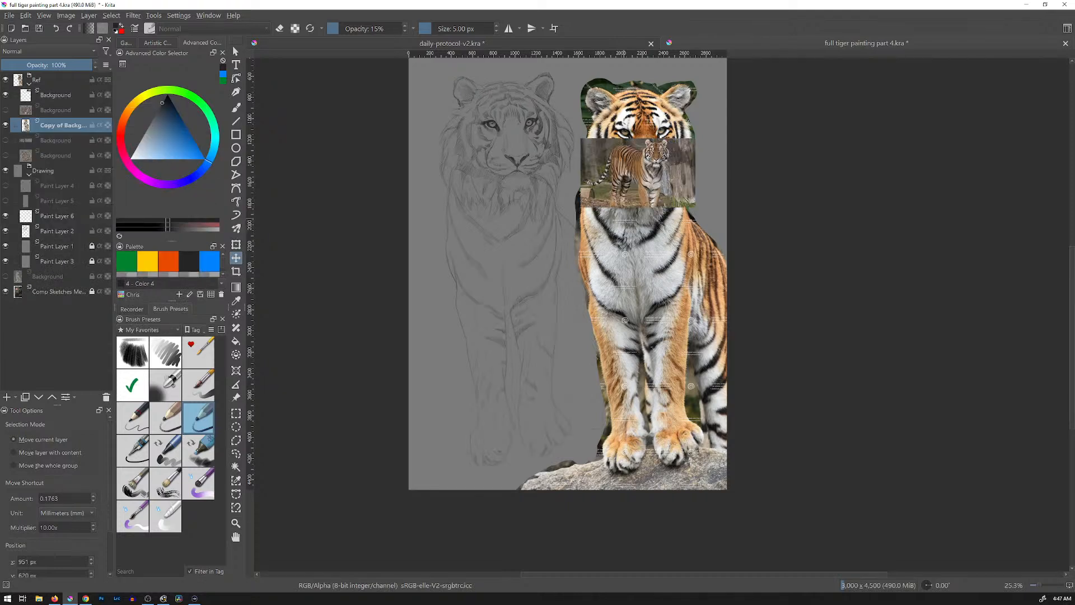
{"action": "left_click", "coordinate": [56, 94]}
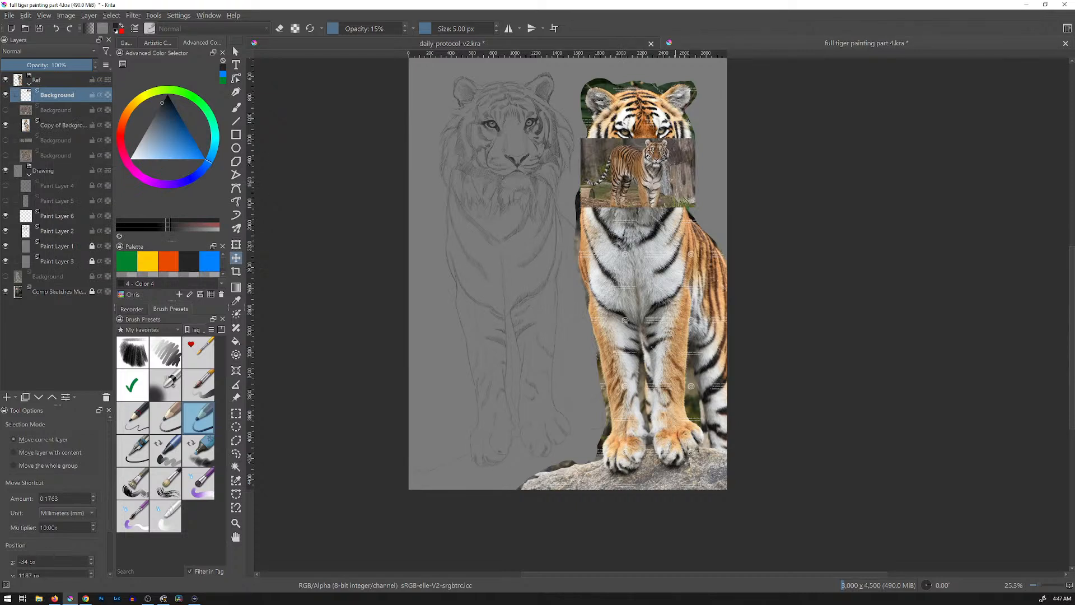
{"action": "key", "text": "l"}
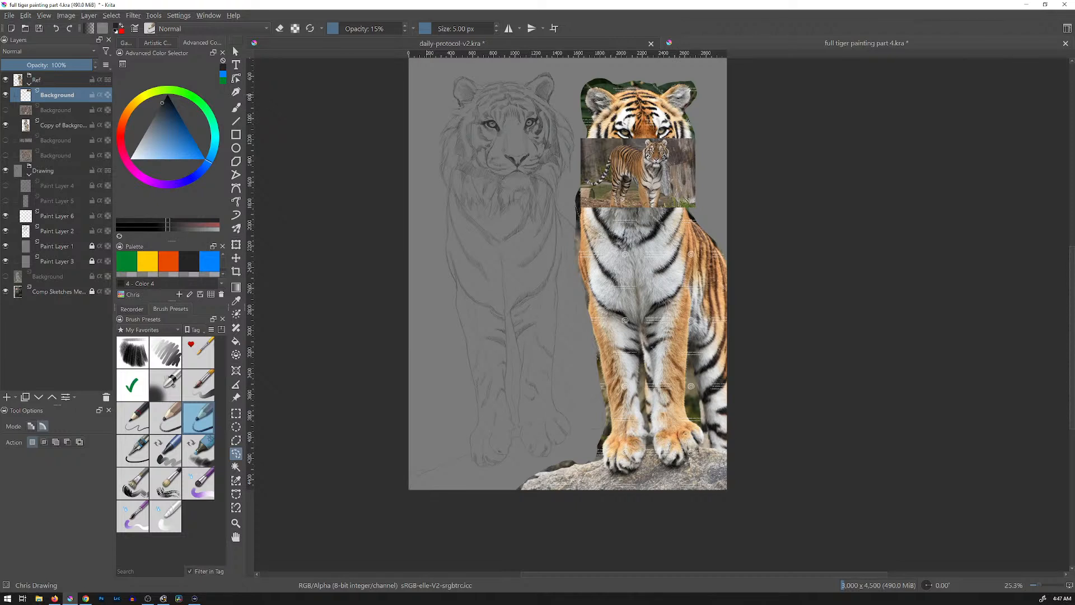
{"action": "mouse_move", "coordinate": [712, 350]}
{"action": "left_mouse_down"}
{"action": "mouse_move", "coordinate": [697, 493]}
{"action": "mouse_move", "coordinate": [359, 448]}
{"action": "mouse_move", "coordinate": [386, 162]}
{"action": "mouse_move", "coordinate": [573, 174]}
{"action": "left_mouse_up"}
{"action": "key", "text": "Delete"}
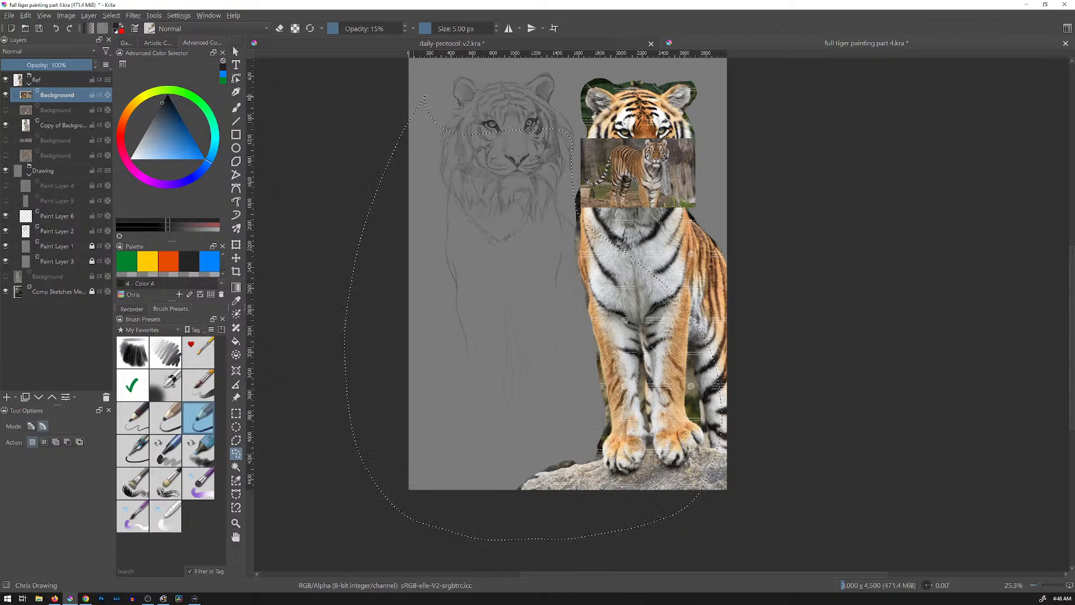
Step: Paste the cut body sketch above Paint Layer 2, clear the selection and merge it down into Paint Layer 2
{"action": "left_click", "coordinate": [58, 231]}
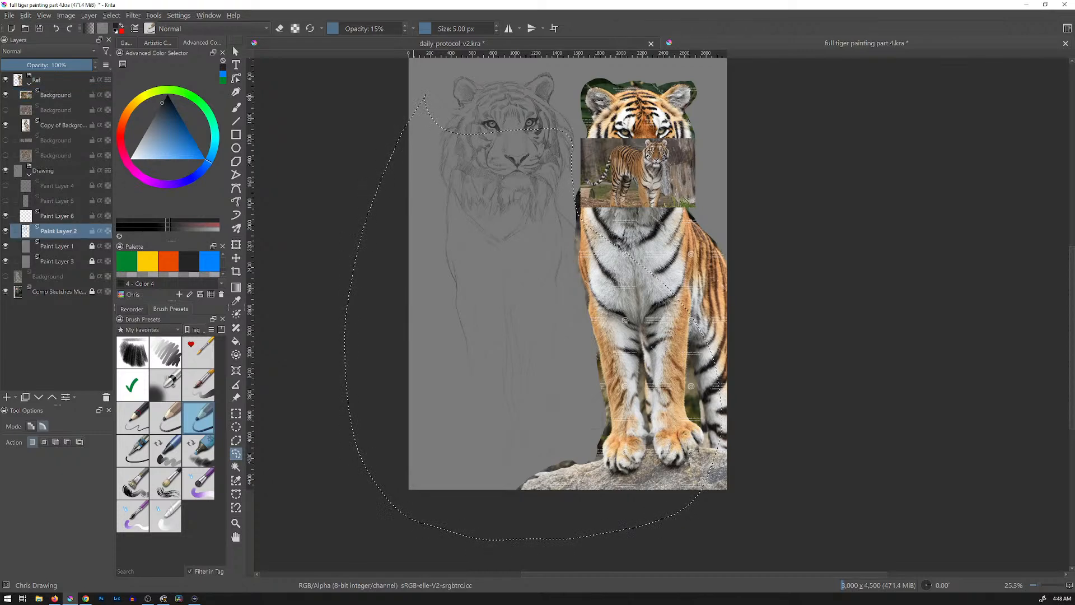
{"action": "key", "text": "ctrl+v"}
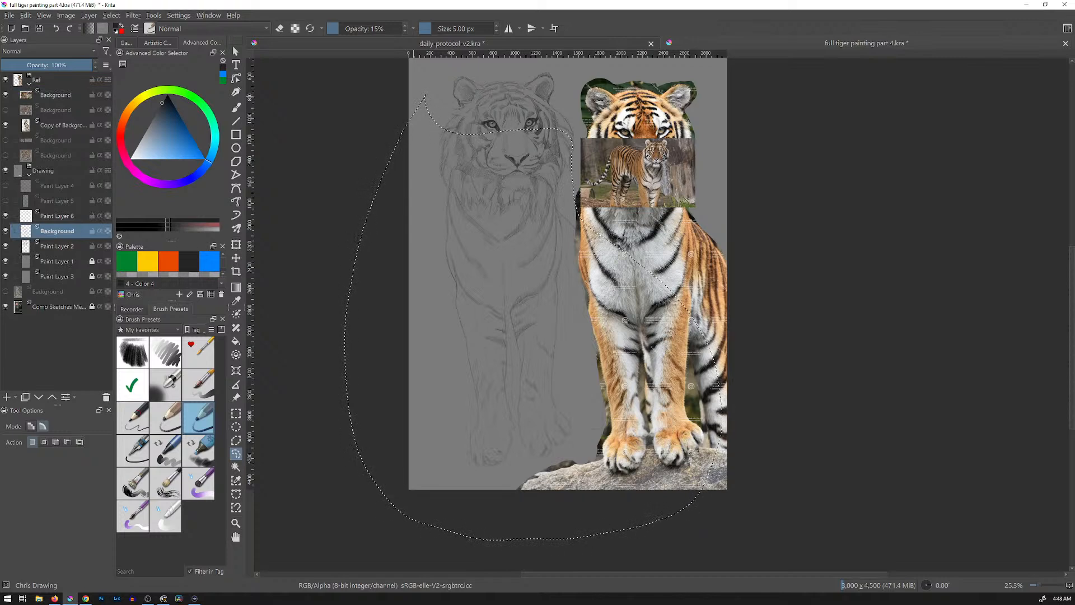
{"action": "key", "text": "ctrl+shift+a"}
{"action": "key", "text": "ctrl+e"}
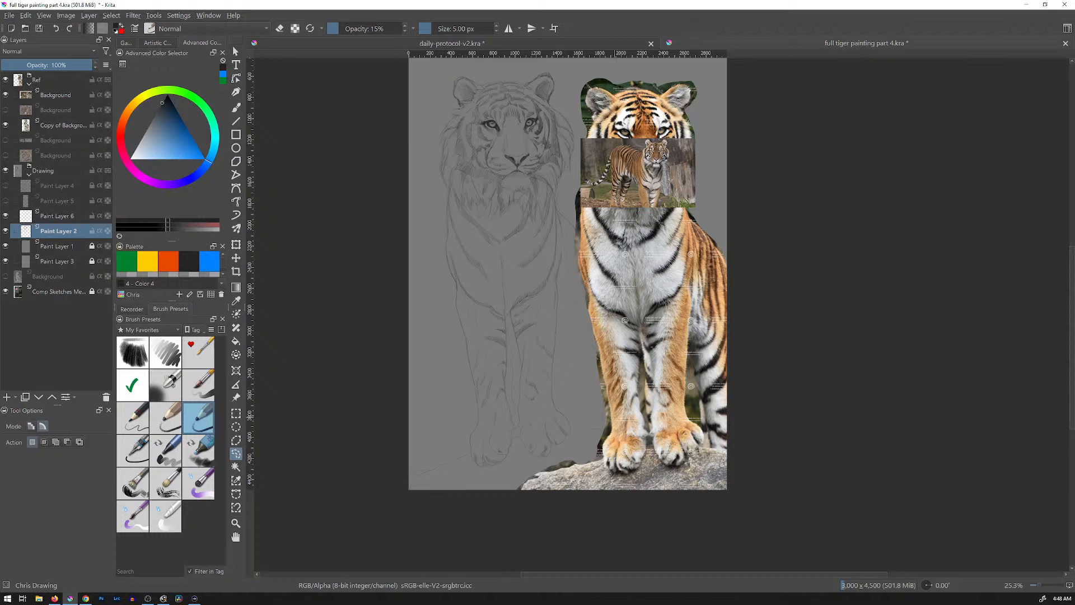
Step: Hide the top Background photo, move the Copy of Background tiger photo left to uncover the sketch's rear body, and reselect Paint Layer 2
{"action": "left_click", "coordinate": [6, 95]}
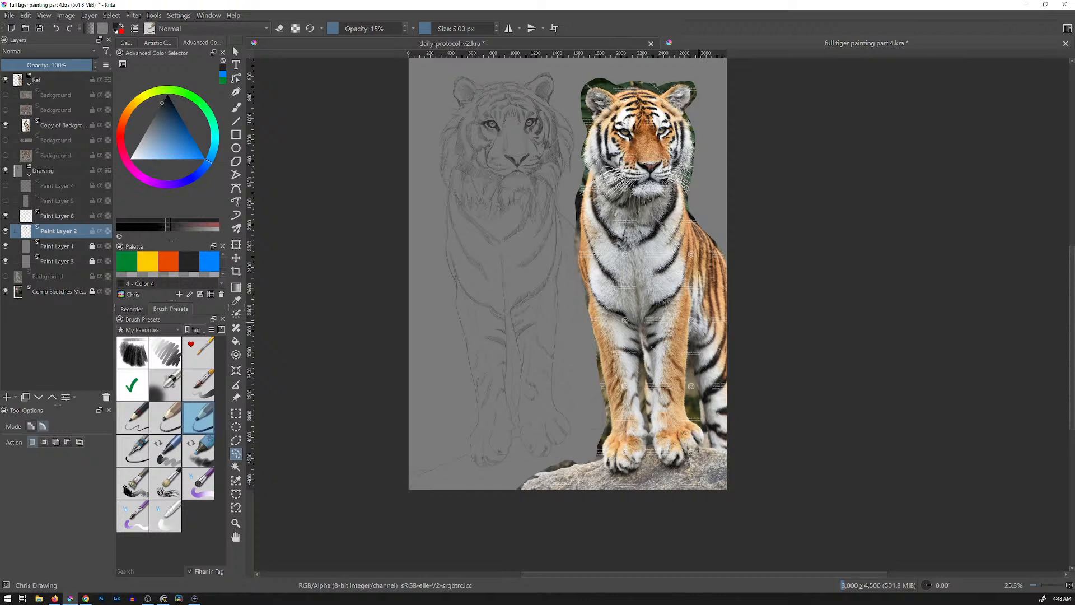
{"action": "key", "text": "t"}
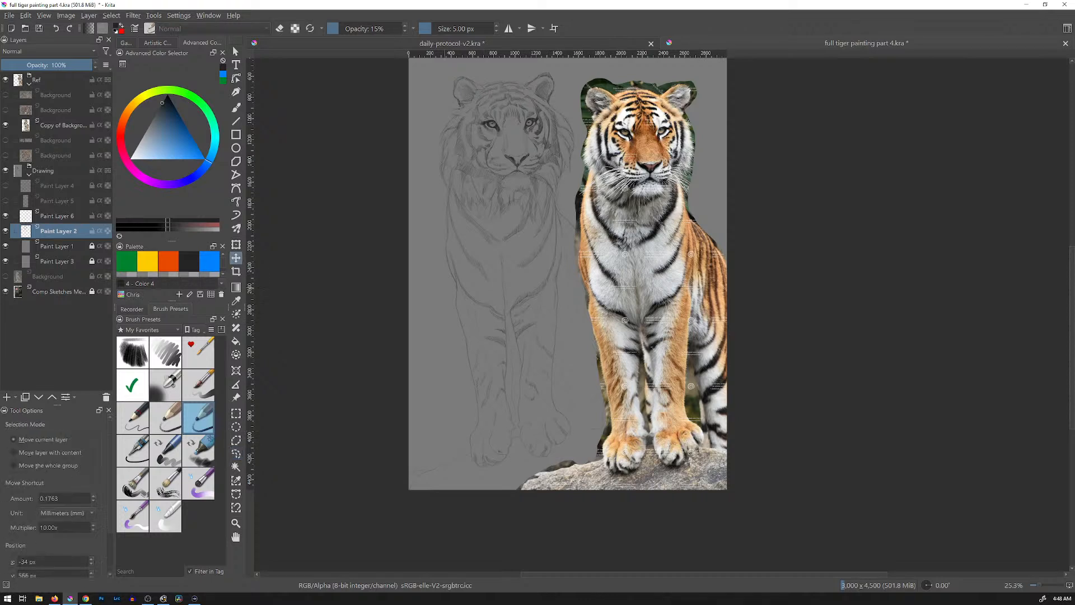
{"action": "left_click", "coordinate": [62, 125]}
{"action": "mouse_move", "coordinate": [658, 309]}
{"action": "left_mouse_down"}
{"action": "mouse_move", "coordinate": [430, 308]}
{"action": "mouse_move", "coordinate": [437, 303]}
{"action": "left_mouse_up"}
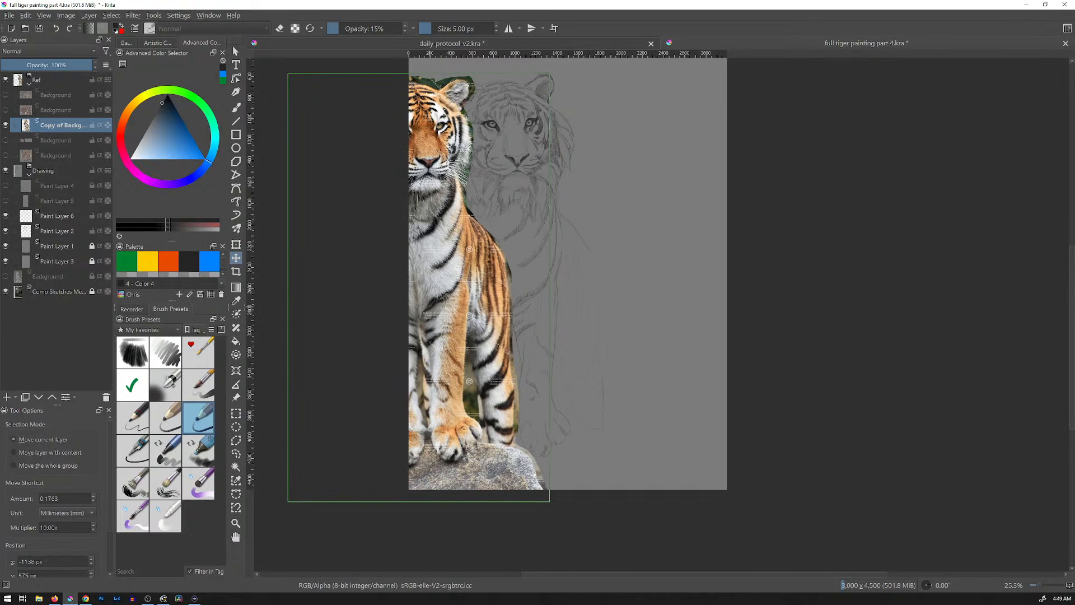
{"action": "left_click", "coordinate": [58, 231]}
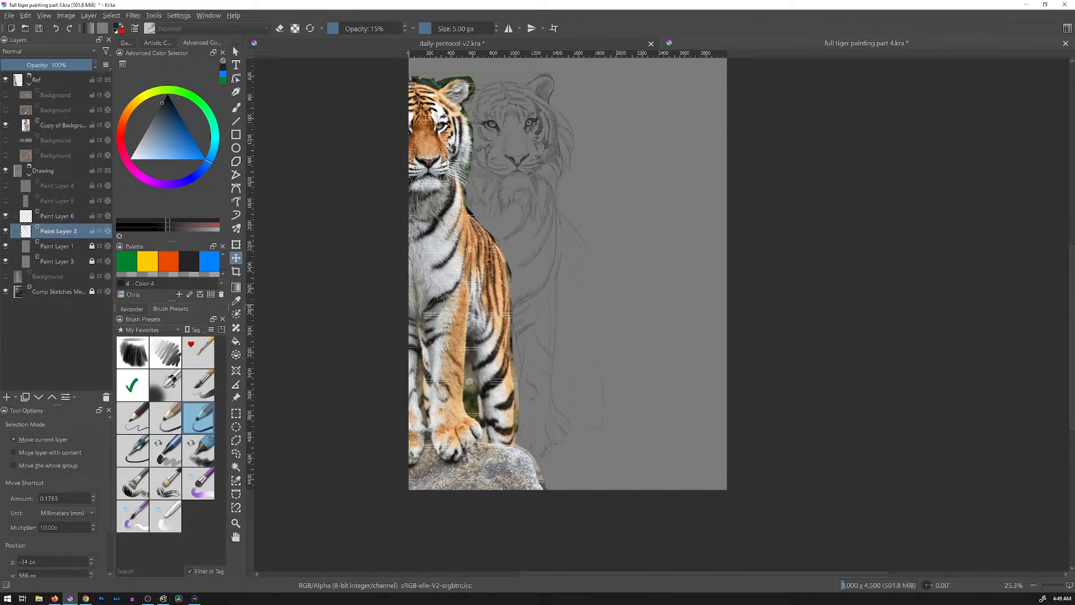
Step: With the brush, sketch the inner contour of the tiger's hind leg behind the front leg in the canvas-only view
{"action": "key", "text": "b"}
{"action": "key", "text": "Tab"}
{"action": "left_click_drag", "start_coordinate": [389, 300], "coordinate": [615, 390]}
{"action": "scroll", "coordinate": [583, 387], "scroll_direction": "up", "scroll_amount": 4}
{"action": "scroll", "coordinate": [580, 383], "scroll_direction": "down", "scroll_amount": 3}
{"action": "left_click_drag", "start_coordinate": [543, 279], "coordinate": [680, 283]}
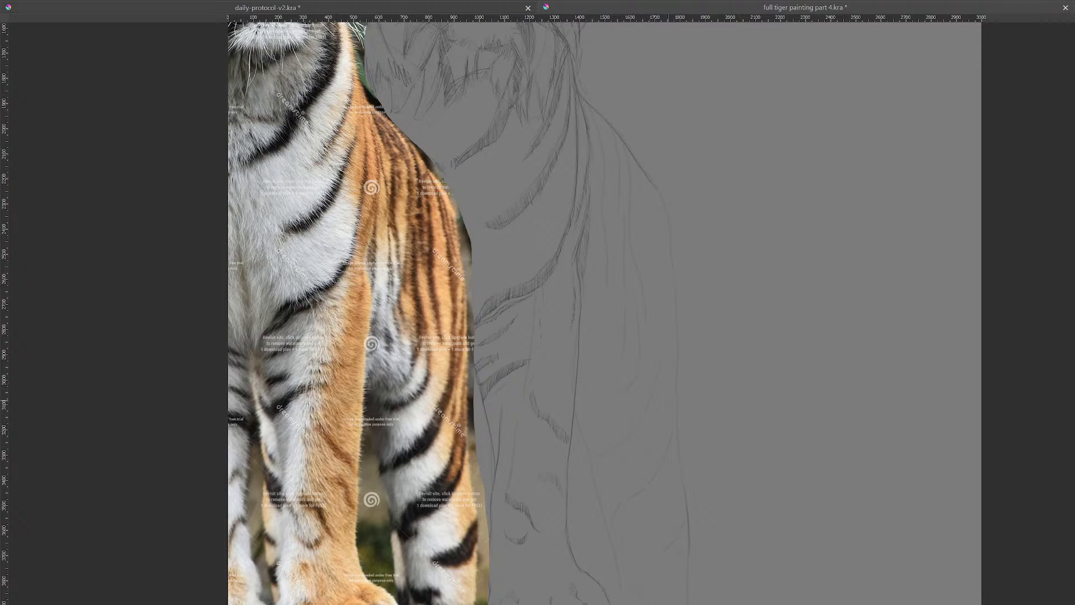
{"action": "scroll", "coordinate": [616, 308], "scroll_direction": "down", "scroll_amount": 3}
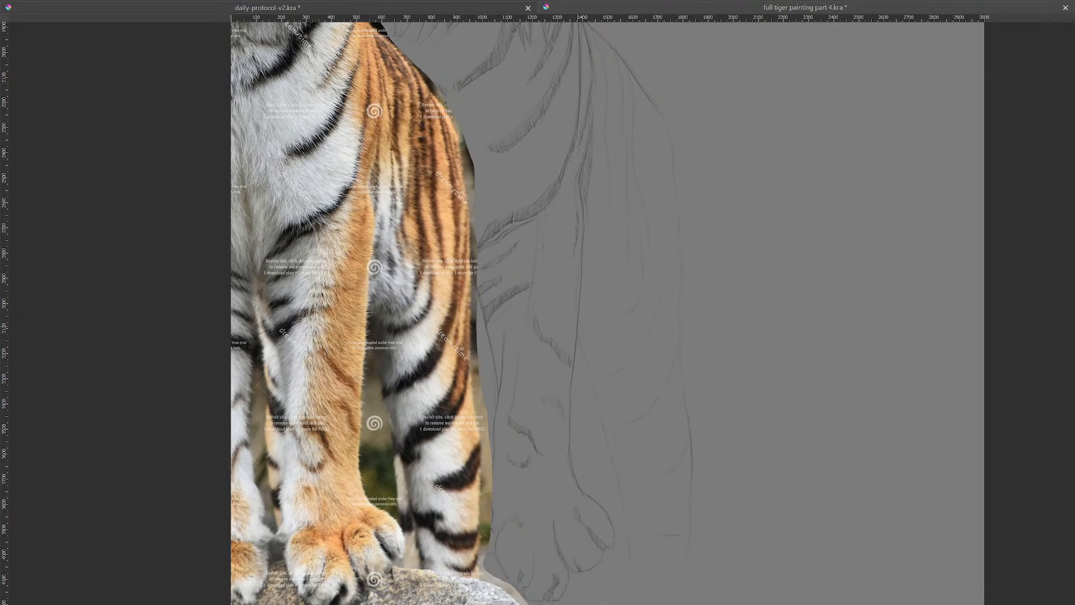
{"action": "left_click_drag", "start_coordinate": [578, 335], "coordinate": [591, 373]}
Step: Draw the rock's edge from the front paw down to the canvas bottom and firm up the hind leg's outer contour
{"action": "scroll", "coordinate": [623, 412], "scroll_direction": "down", "scroll_amount": 5}
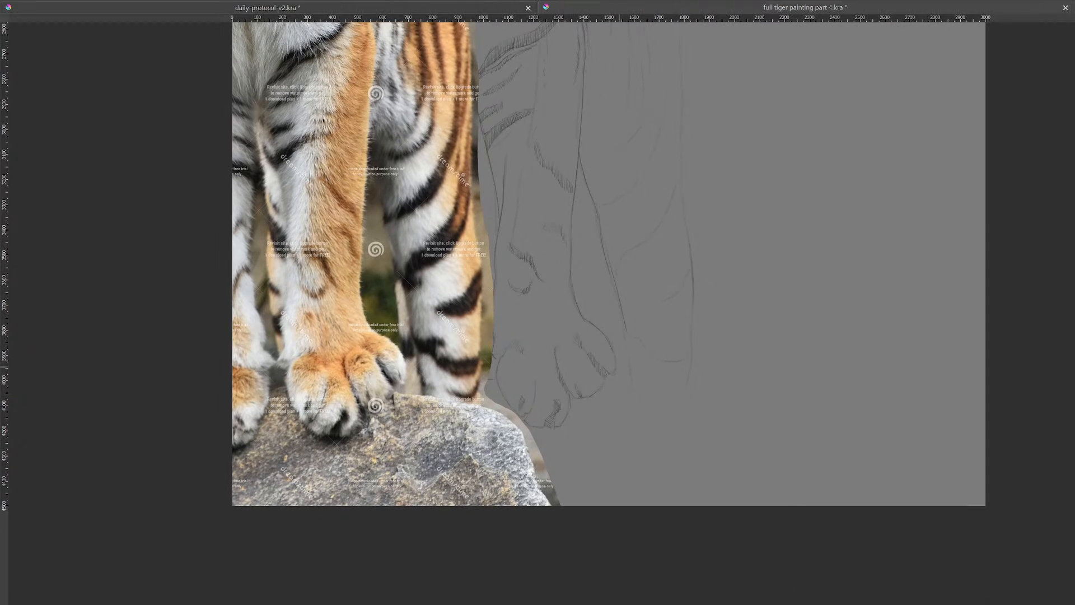
{"action": "left_click_drag", "start_coordinate": [610, 384], "coordinate": [640, 390]}
{"action": "mouse_move", "coordinate": [711, 410]}
{"action": "left_mouse_down"}
{"action": "mouse_move", "coordinate": [752, 463]}
{"action": "mouse_move", "coordinate": [814, 514]}
{"action": "left_mouse_up"}
{"action": "left_click_drag", "start_coordinate": [692, 292], "coordinate": [692, 369]}
Step: Draw hatched stripes along the tiger's flank and belly, following the reference photo
{"action": "left_click_drag", "start_coordinate": [665, 80], "coordinate": [630, 162]}
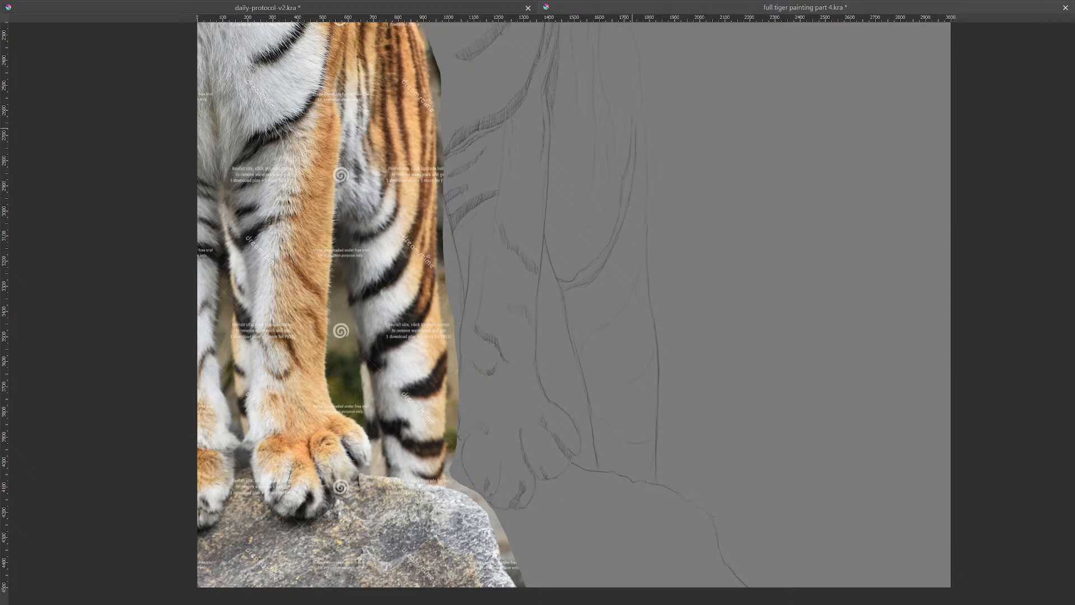
{"action": "left_click_drag", "start_coordinate": [636, 102], "coordinate": [606, 192]}
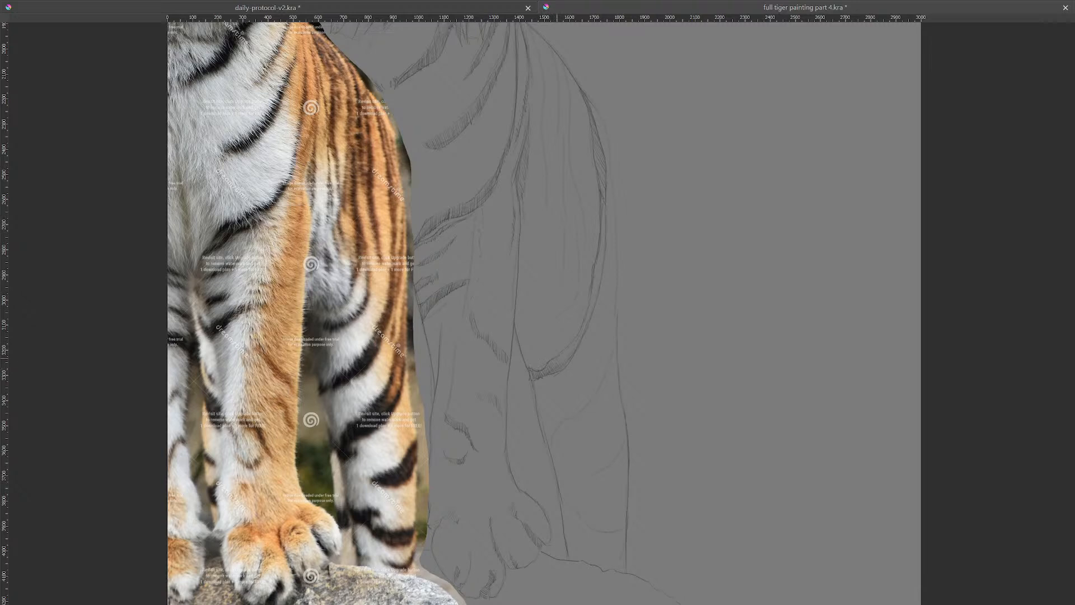
{"action": "left_click_drag", "start_coordinate": [569, 352], "coordinate": [564, 362]}
{"action": "left_click_drag", "start_coordinate": [605, 243], "coordinate": [600, 259]}
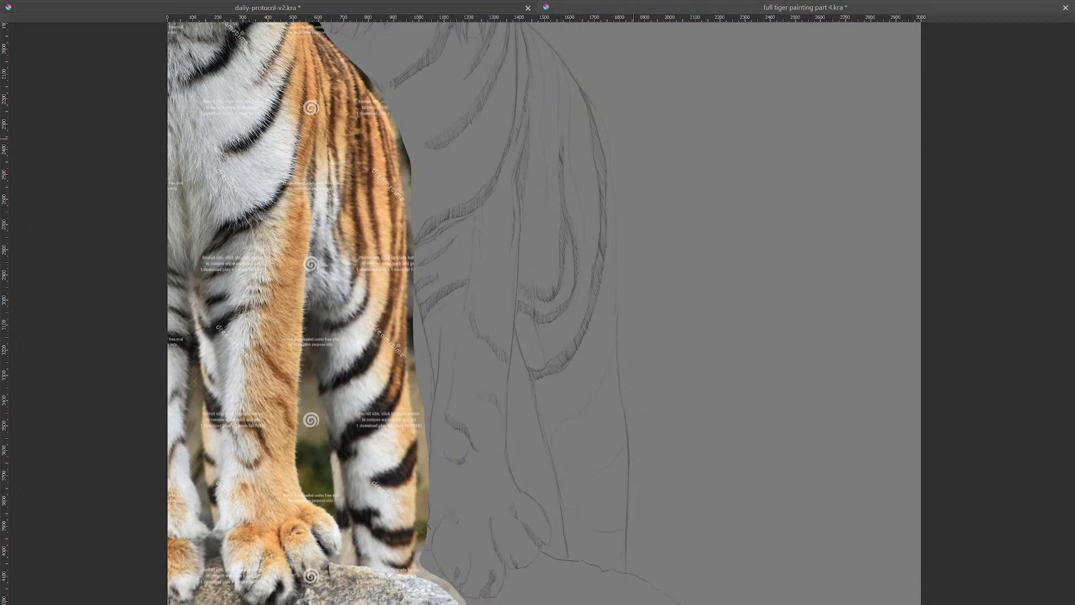
{"action": "left_click_drag", "start_coordinate": [635, 138], "coordinate": [632, 159]}
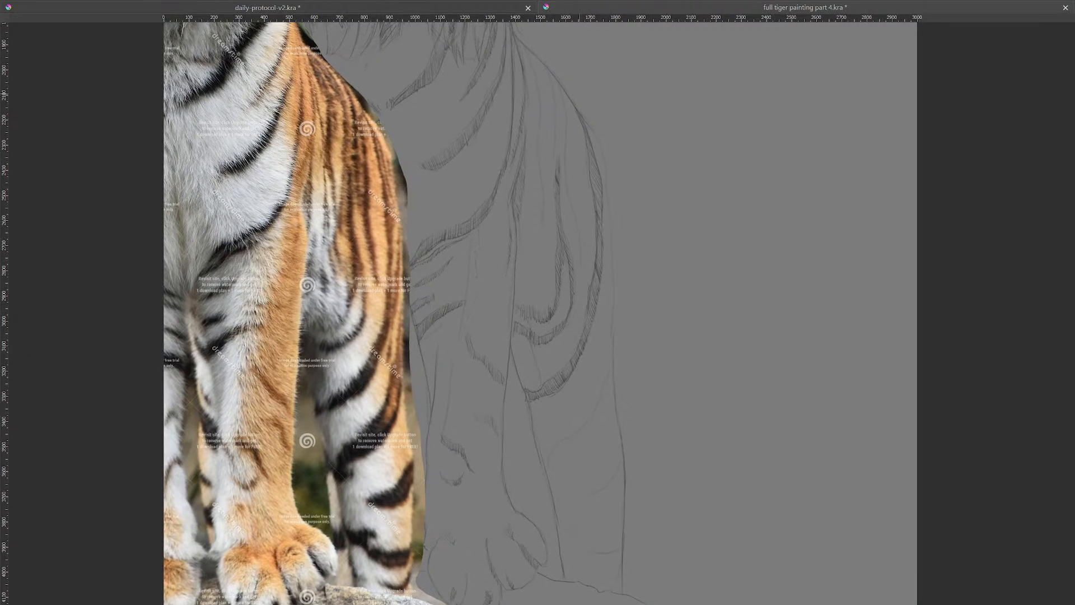
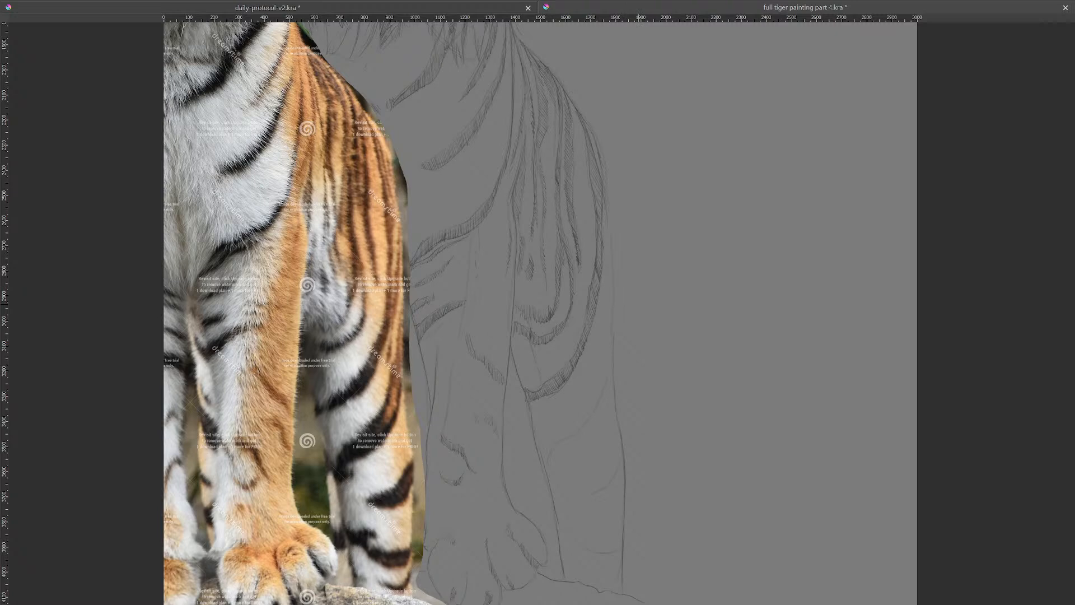
Step: Draw hatched stripes down the hind leg from the thigh to the rock, following the reference photo
{"action": "left_click_drag", "start_coordinate": [640, 328], "coordinate": [634, 255]}
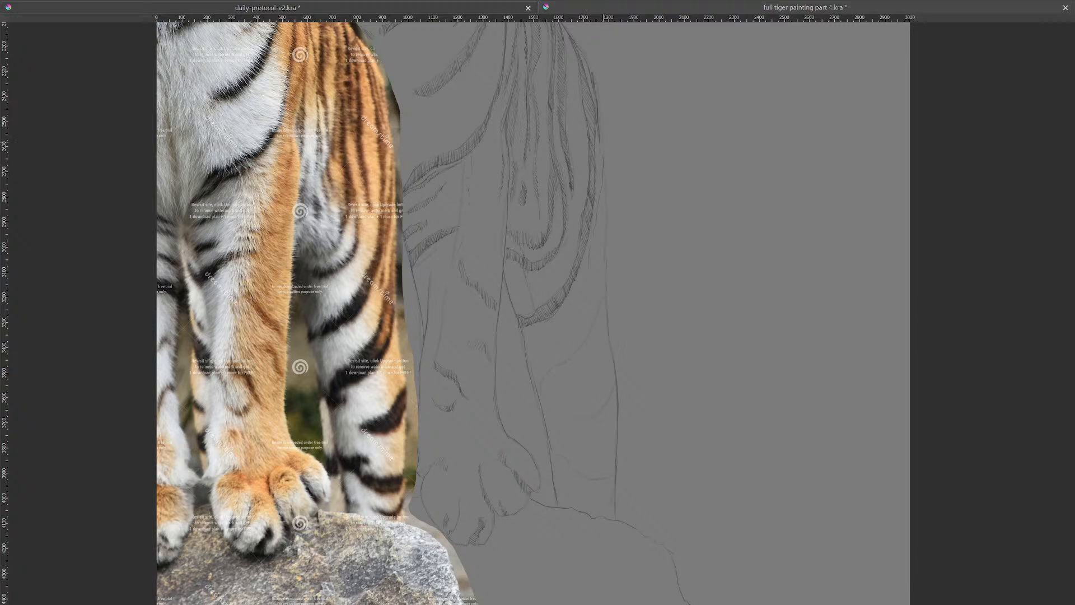
{"action": "left_click_drag", "start_coordinate": [605, 180], "coordinate": [606, 260]}
{"action": "left_click_drag", "start_coordinate": [599, 209], "coordinate": [597, 224]}
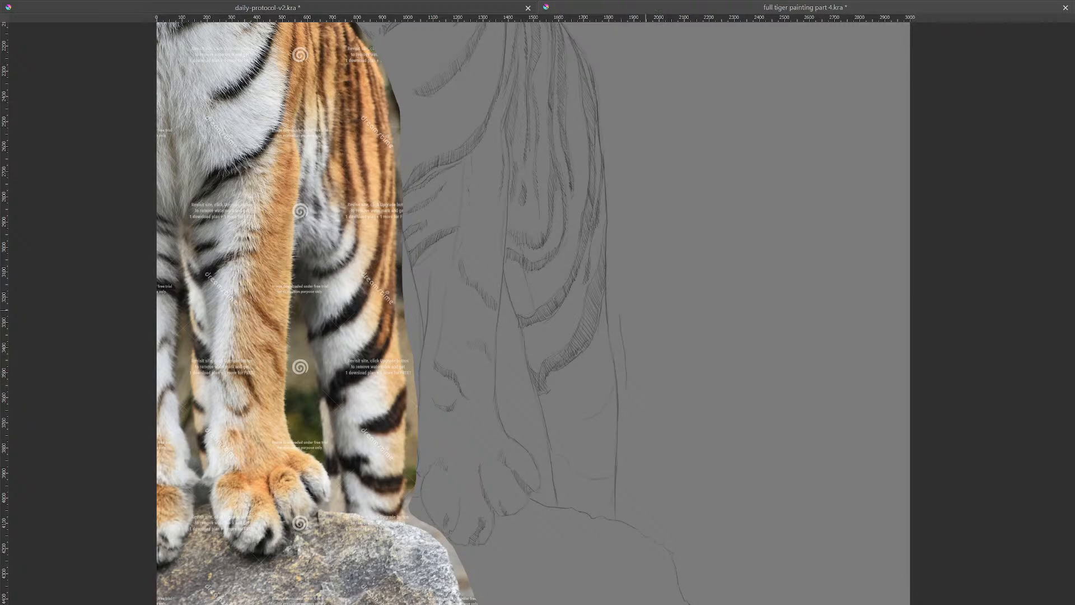
{"action": "scroll", "coordinate": [633, 302], "scroll_direction": "down", "scroll_amount": 3}
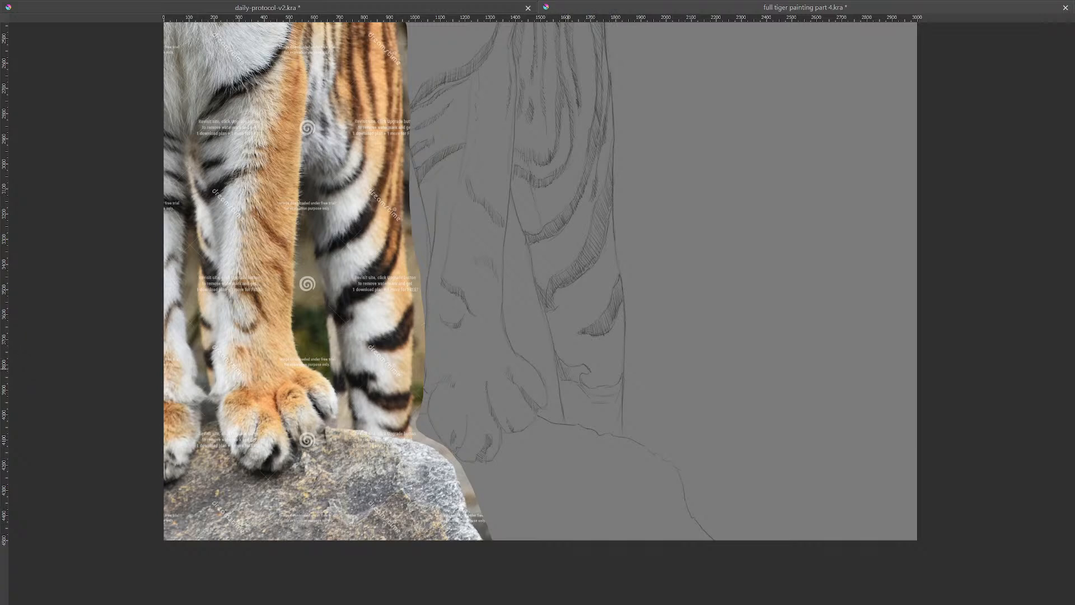
{"action": "left_click_drag", "start_coordinate": [574, 370], "coordinate": [602, 401]}
{"action": "mouse_move", "coordinate": [599, 390]}
{"action": "left_mouse_down"}
{"action": "mouse_move", "coordinate": [605, 402]}
{"action": "mouse_move", "coordinate": [618, 394]}
{"action": "left_mouse_up"}
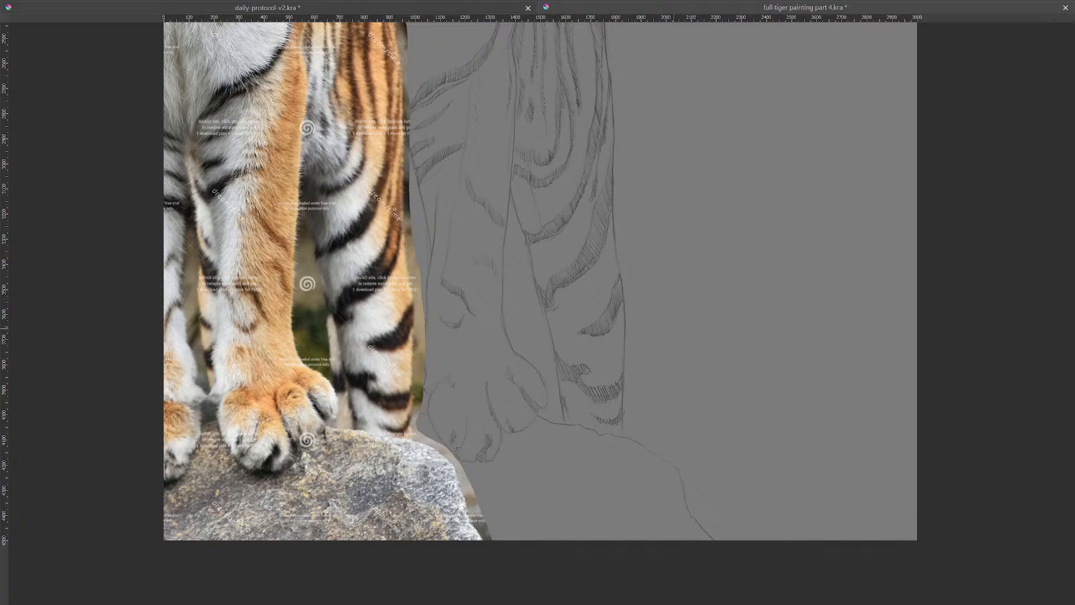
Step: Hide the Copy of Background tiger photo to view the whole sketch with the interface restored, and save the document
{"action": "key", "text": "2"}
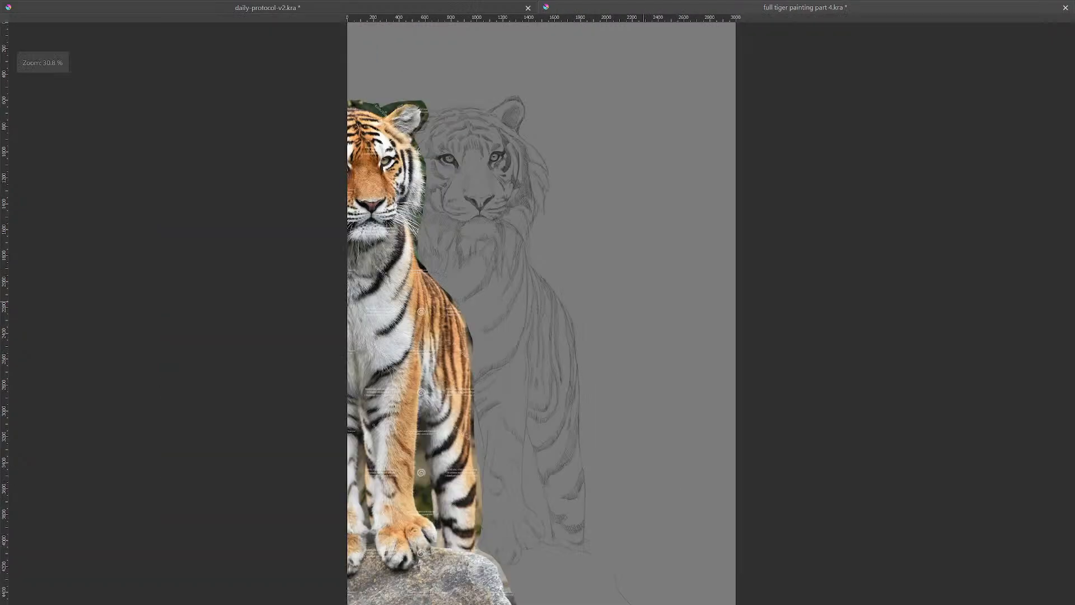
{"action": "key", "text": "Tab"}
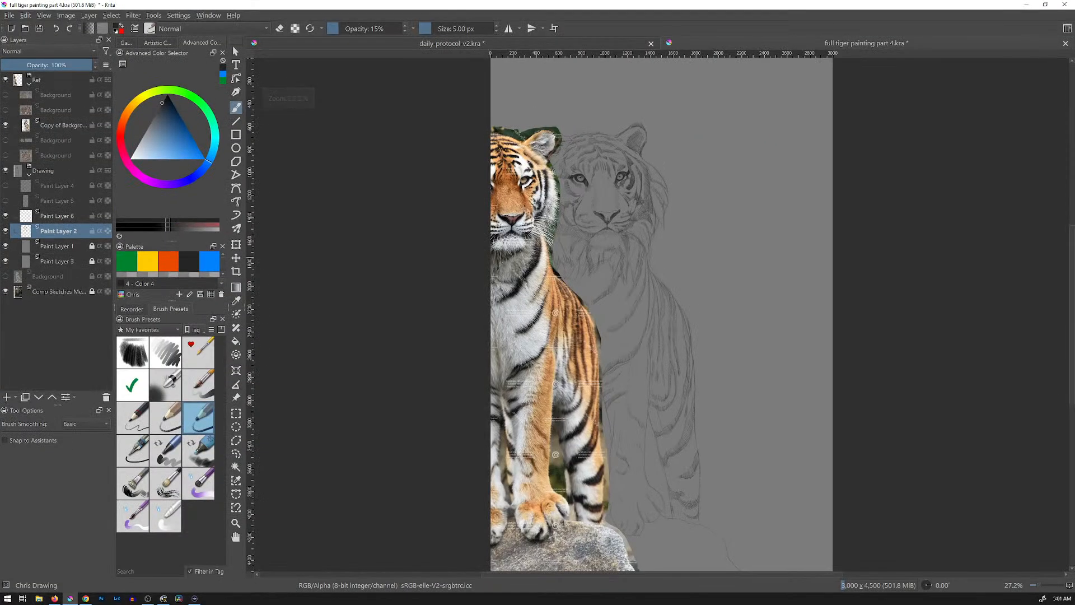
{"action": "left_click", "coordinate": [6, 125]}
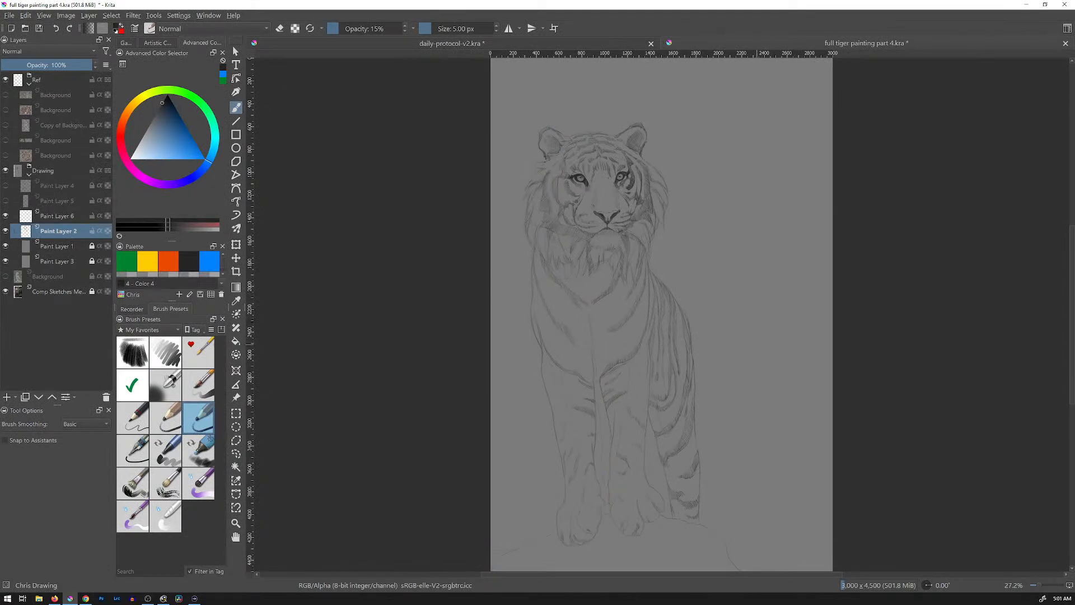
{"action": "key", "text": "ctrl+s"}
Step: Reshow the Copy of Background tiger photo, move it right beside the sketch, hide it again and save the document
{"action": "left_click", "coordinate": [5, 125]}
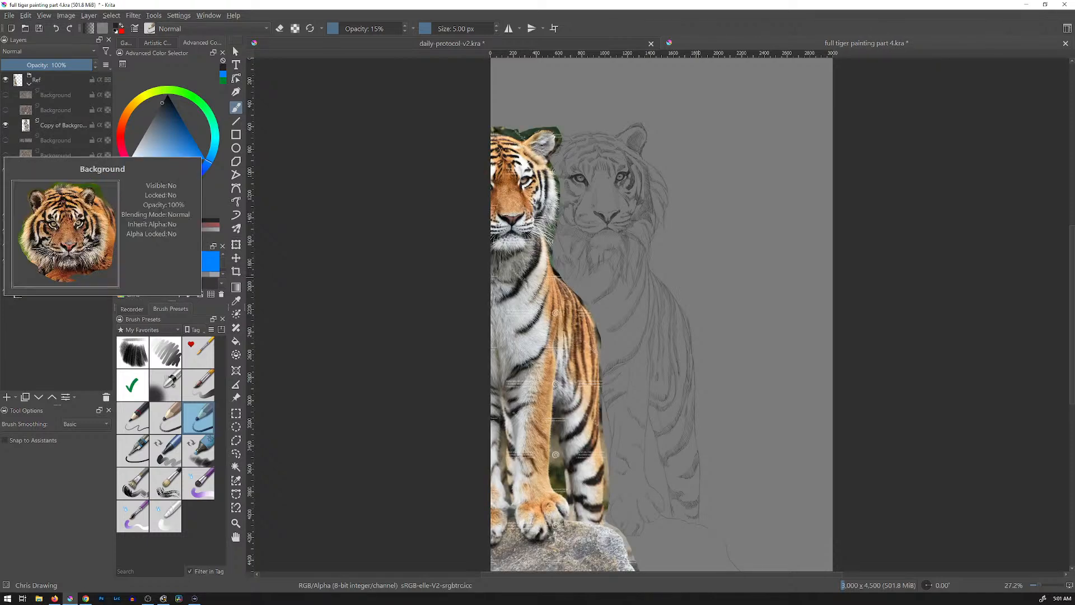
{"action": "key", "text": "t"}
{"action": "left_click", "coordinate": [64, 125]}
{"action": "mouse_move", "coordinate": [524, 306]}
{"action": "left_mouse_down"}
{"action": "mouse_move", "coordinate": [779, 314]}
{"action": "mouse_move", "coordinate": [789, 306]}
{"action": "mouse_move", "coordinate": [770, 306]}
{"action": "left_mouse_up"}
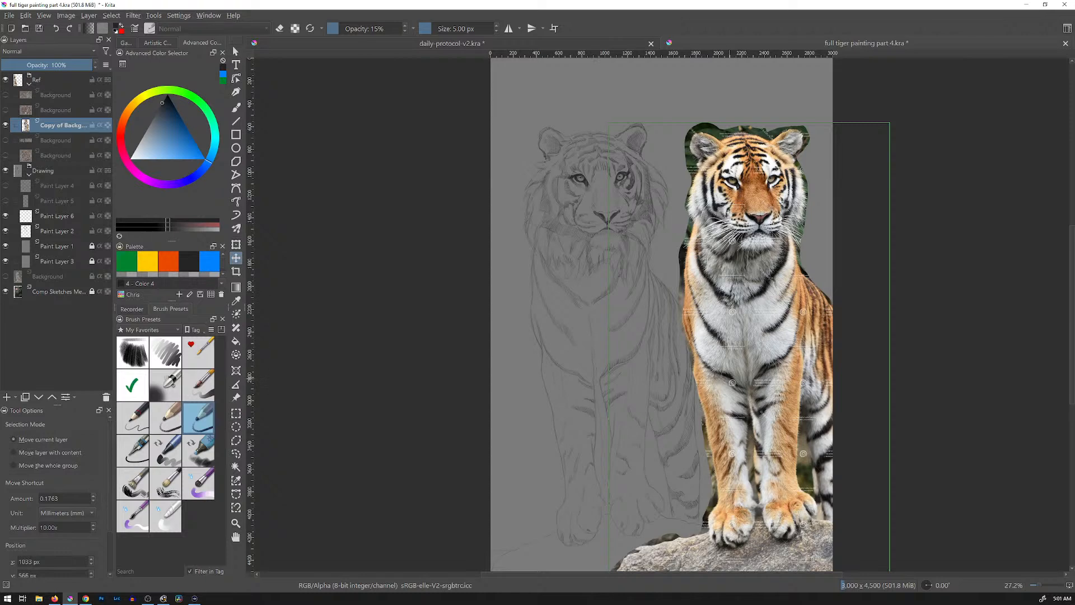
{"action": "left_click_drag", "start_coordinate": [563, 327], "coordinate": [555, 325]}
{"action": "key", "text": "ctrl+z"}
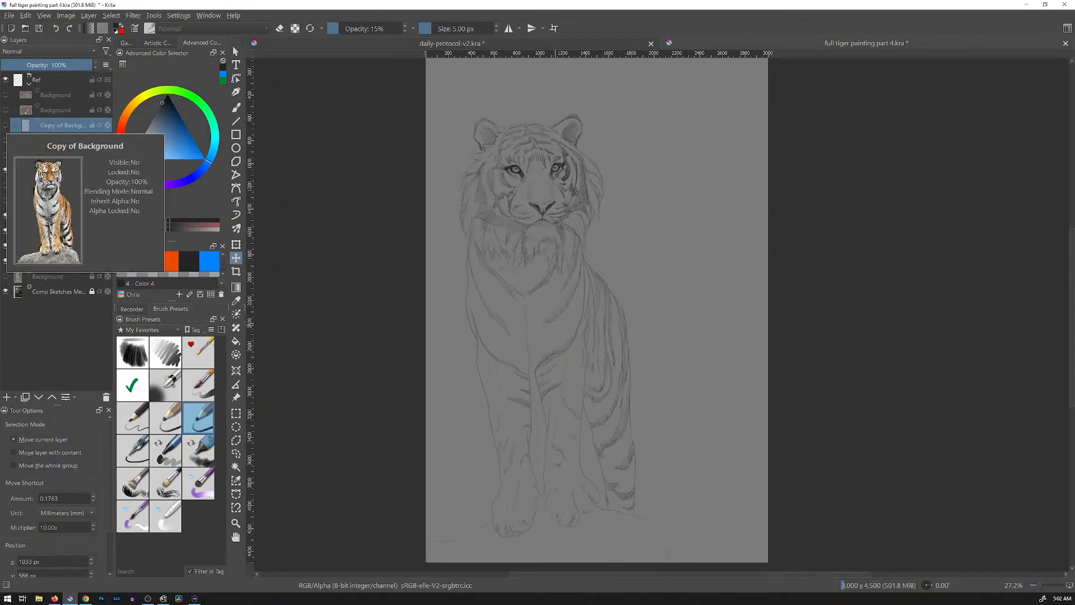
{"action": "key", "text": "ctrl+s"}
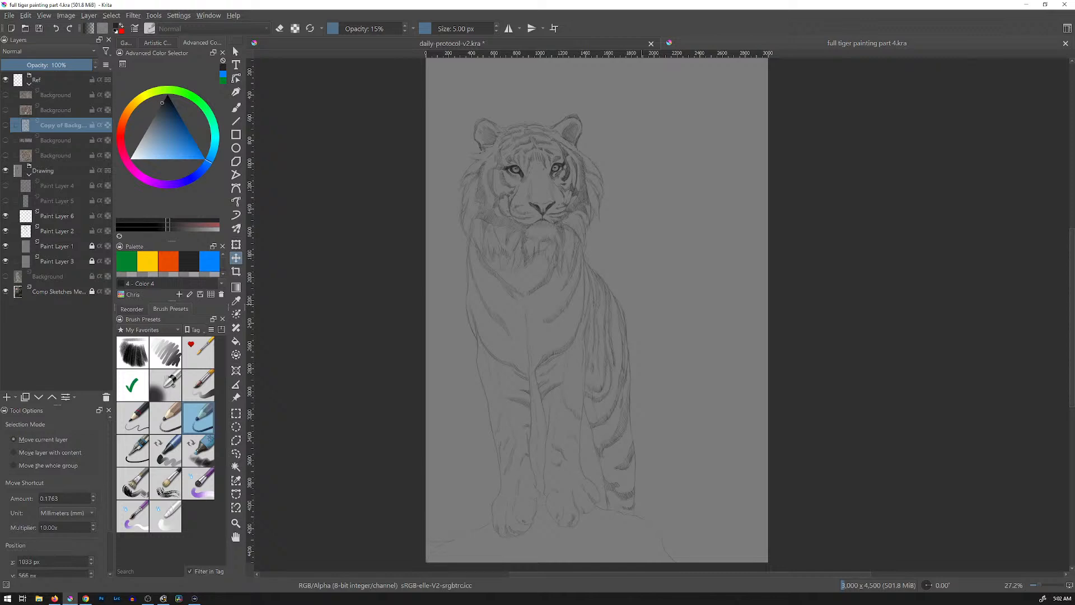
Step: Collapse the Ref group and compare the finished sketch with the painted colour comp by hiding and reshowing the Drawing group
{"action": "left_click", "coordinate": [29, 84]}
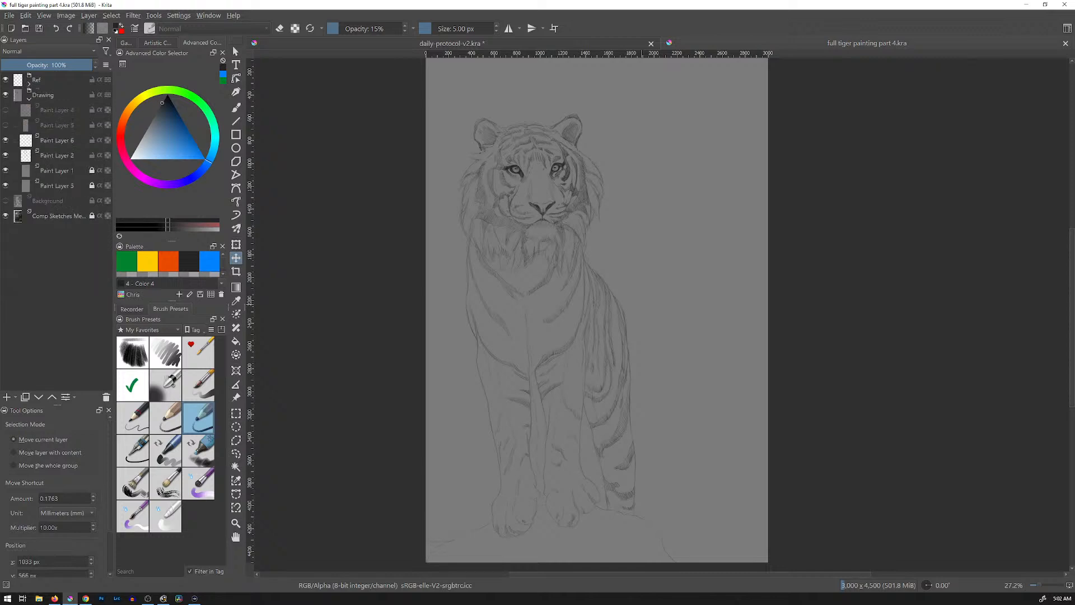
{"action": "left_click", "coordinate": [6, 94]}
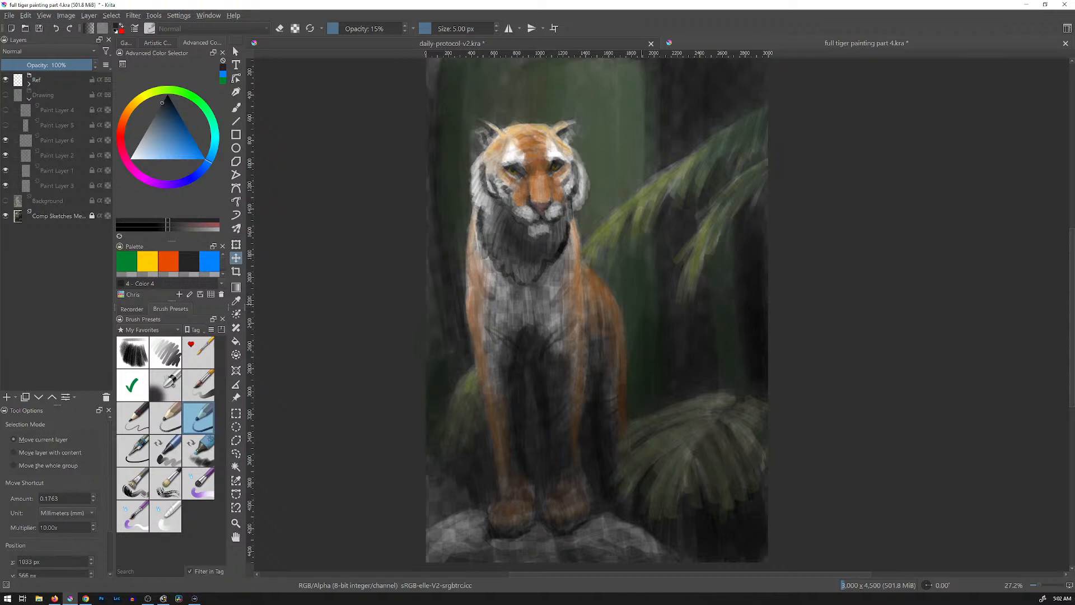
{"action": "key", "text": "ctrl+z"}
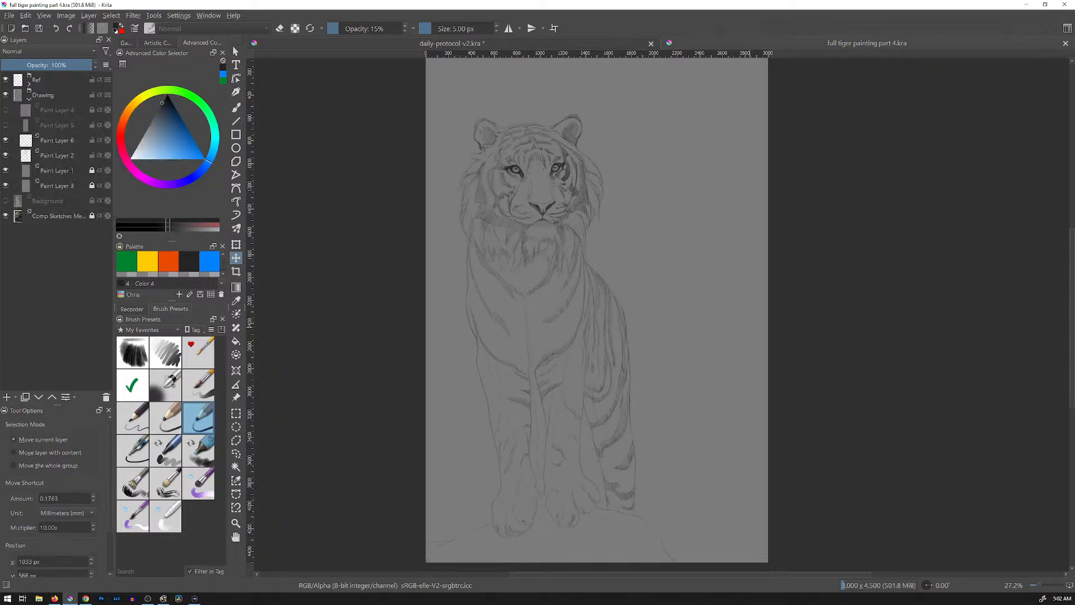
{"action": "left_click", "coordinate": [6, 95]}
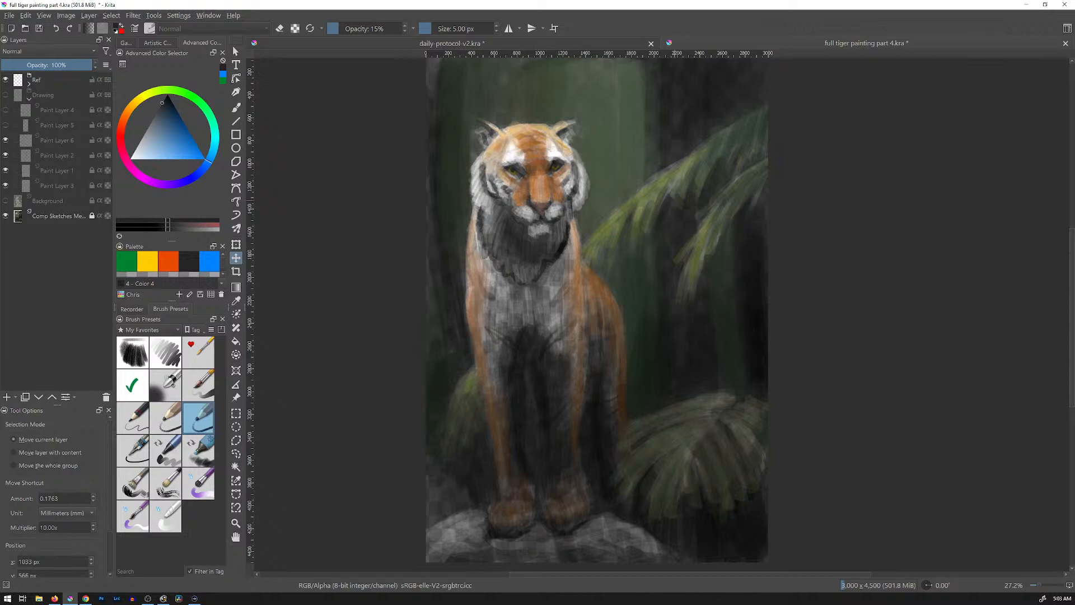
{"action": "scroll", "coordinate": [597, 310], "scroll_direction": "down", "scroll_amount": 2}
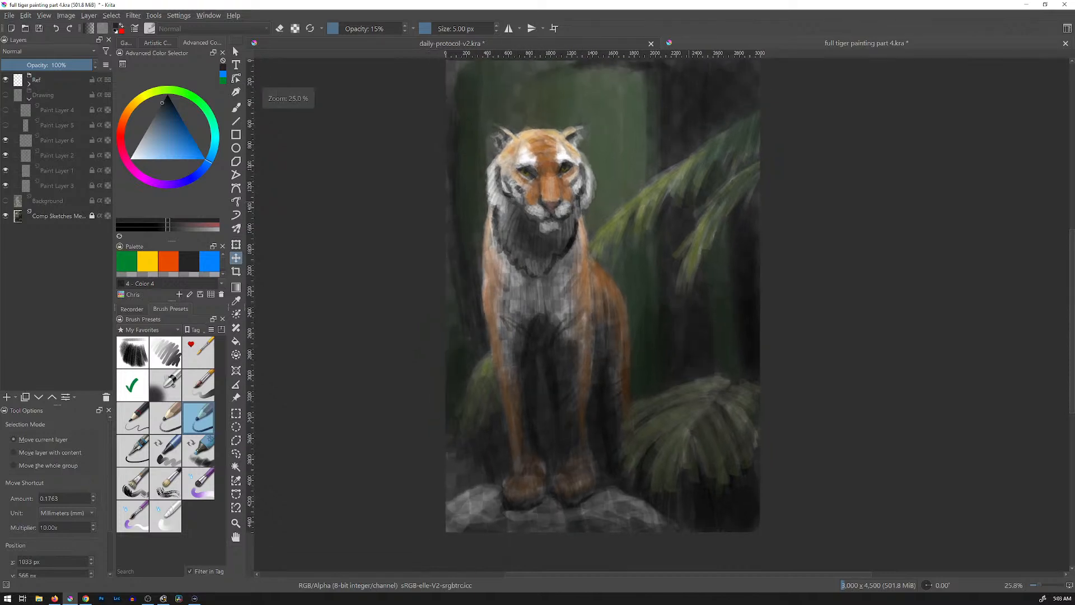
{"action": "left_click_drag", "start_coordinate": [671, 197], "coordinate": [672, 192]}
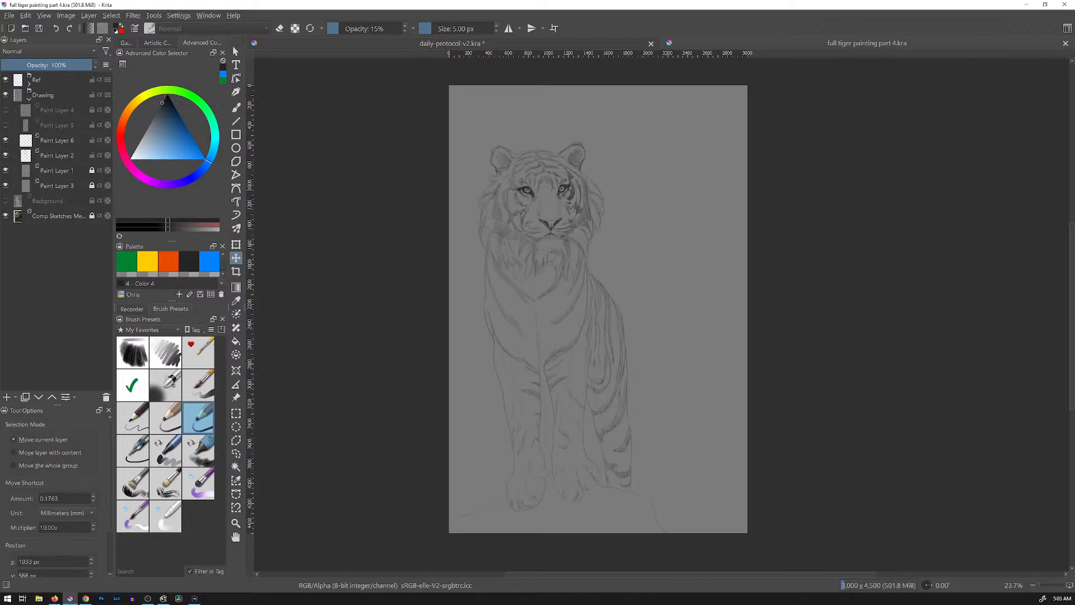
Step: Rename Paint Layer 2 as "Tiger and rock" and lock the layer
{"action": "double_click", "coordinate": [56, 155]}
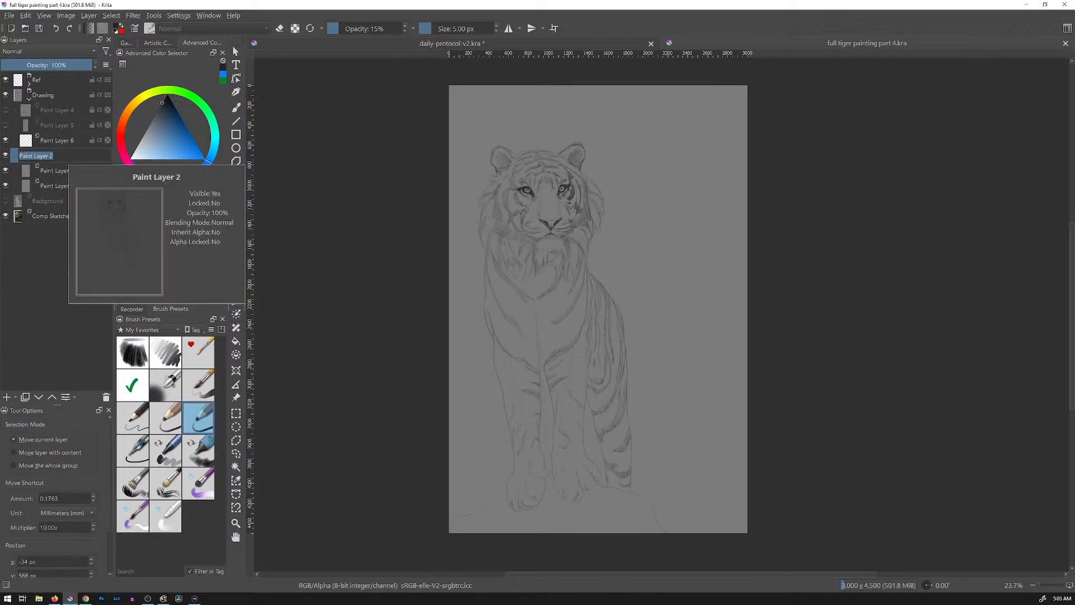
{"action": "type", "text": "Tiger and ro"}
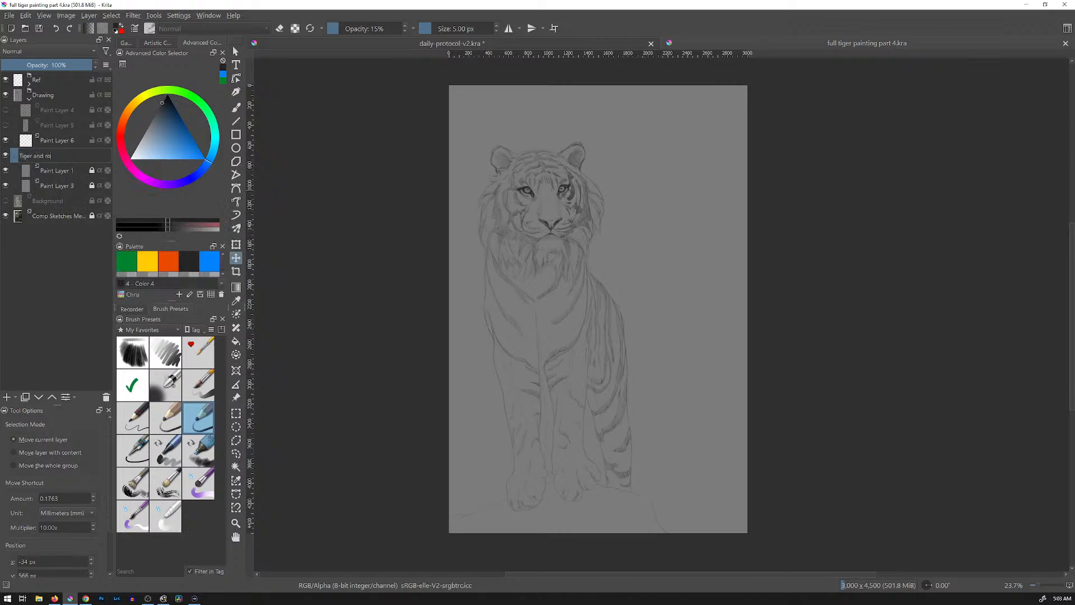
{"action": "type", "text": "ck"}
{"action": "key", "text": "Return"}
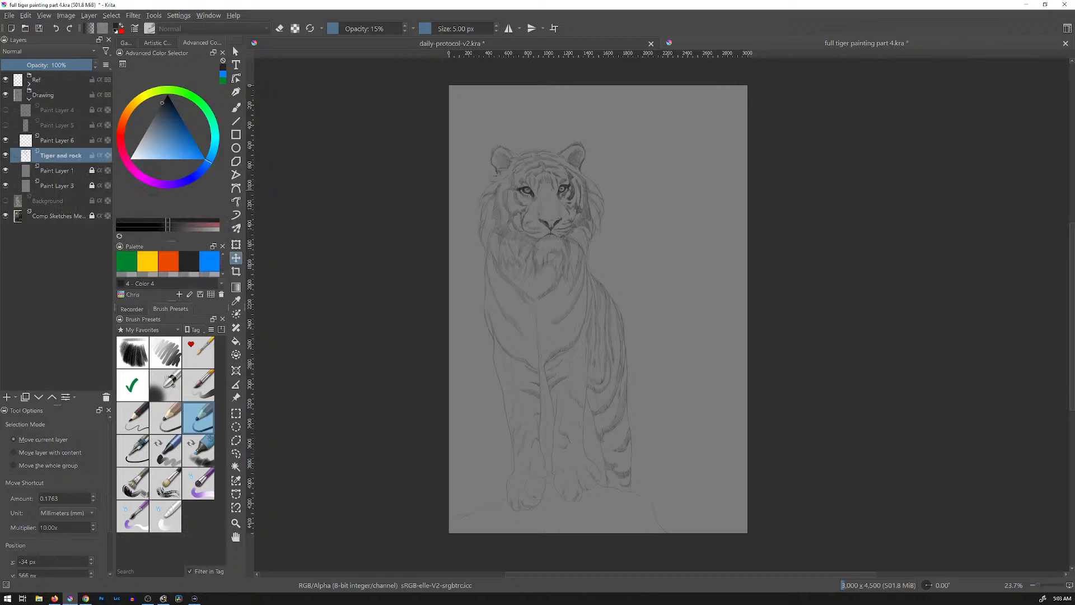
{"action": "left_click", "coordinate": [91, 155]}
Step: Rename Paint Layer 6 as "Background jungle" and save the document
{"action": "double_click", "coordinate": [57, 140]}
{"action": "type", "text": "Background"}
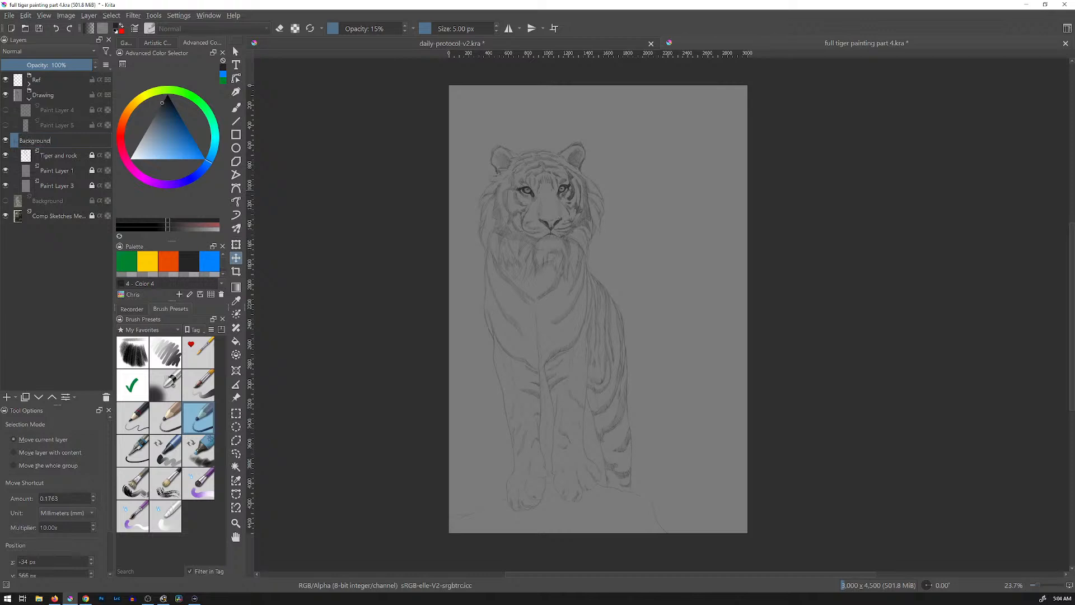
{"action": "type", "text": " jungle"}
{"action": "key", "text": "Return"}
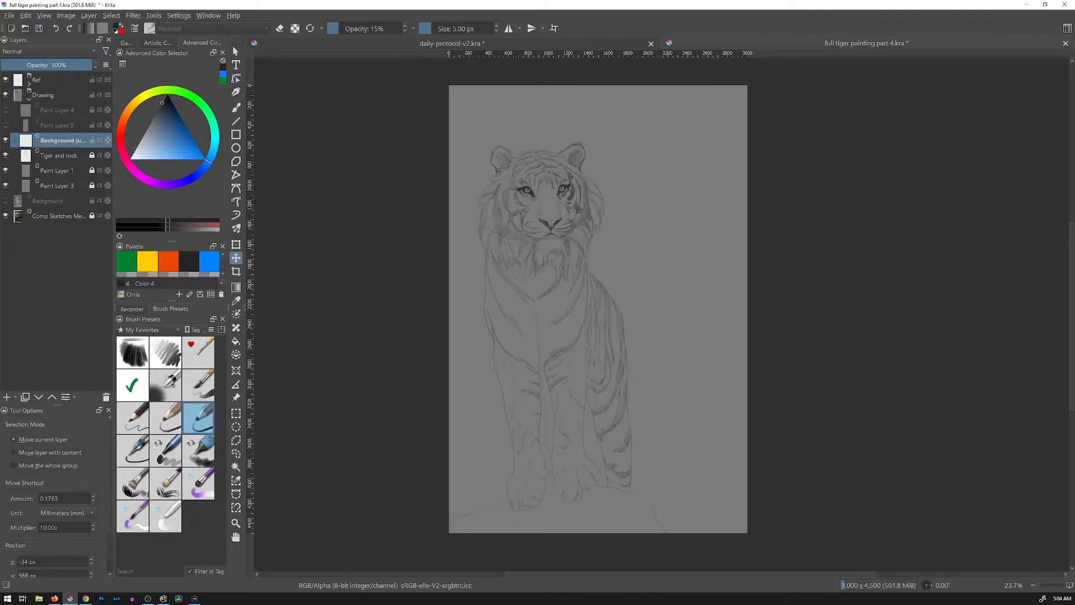
{"action": "key", "text": "ctrl+s"}
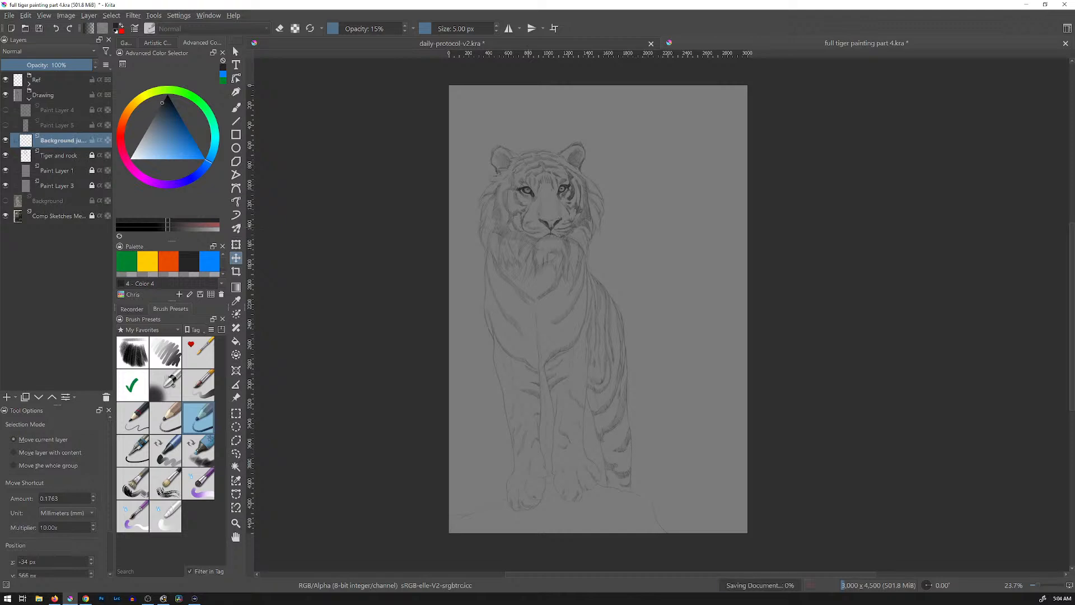